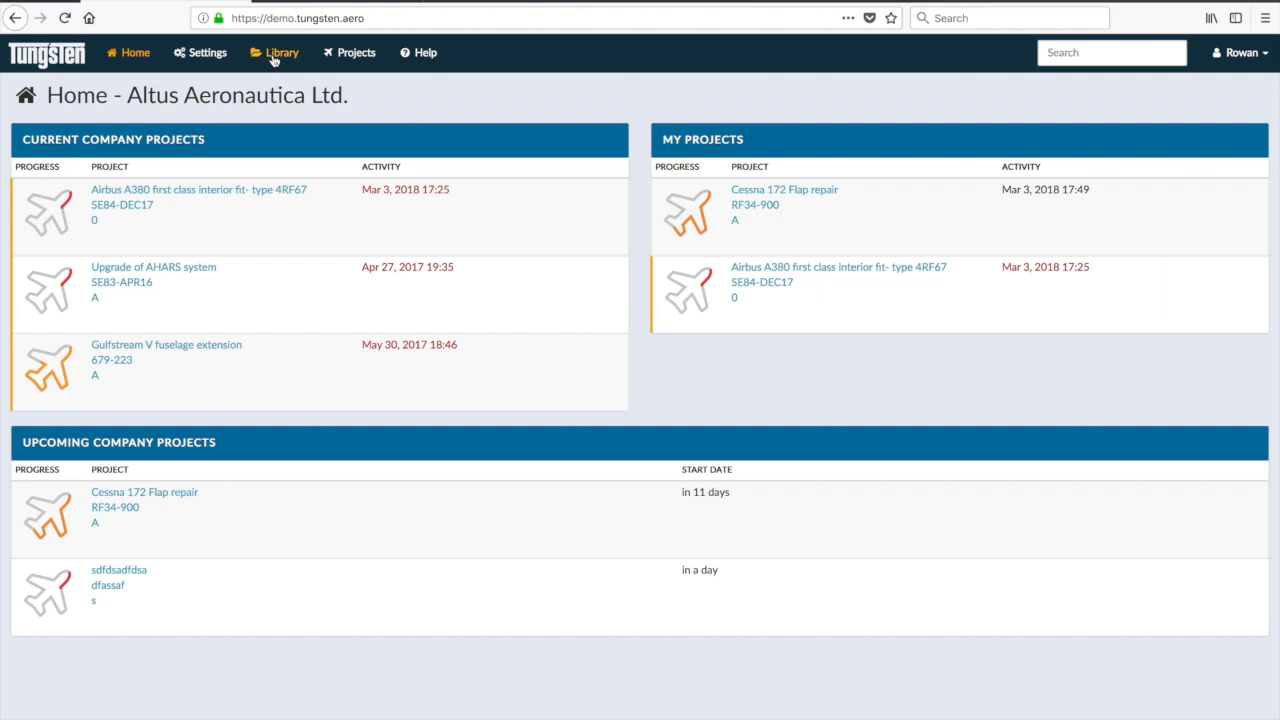
# Open the aircraft list in the library's fleet section
pyautogui.click(273, 56)
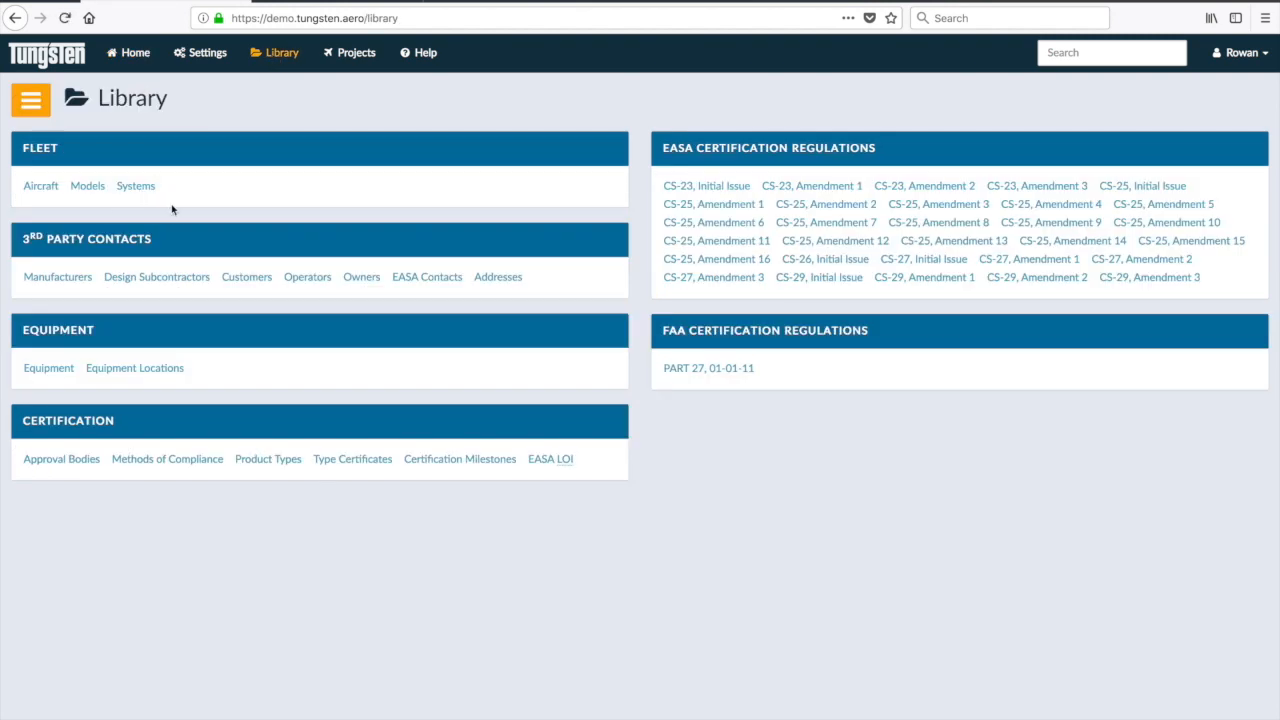
pyautogui.click(40, 186)
# Open the Creator User account in the user settings and change its system access to Contributor
pyautogui.click(197, 57)
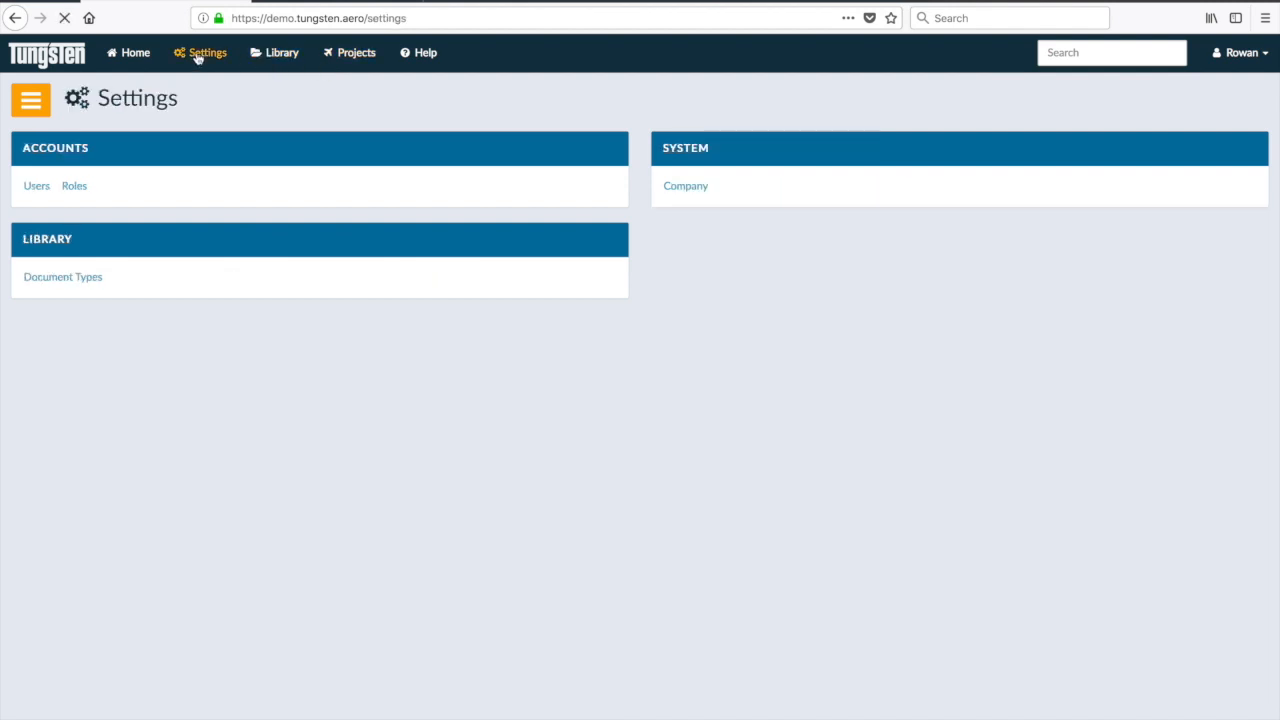
pyautogui.click(41, 190)
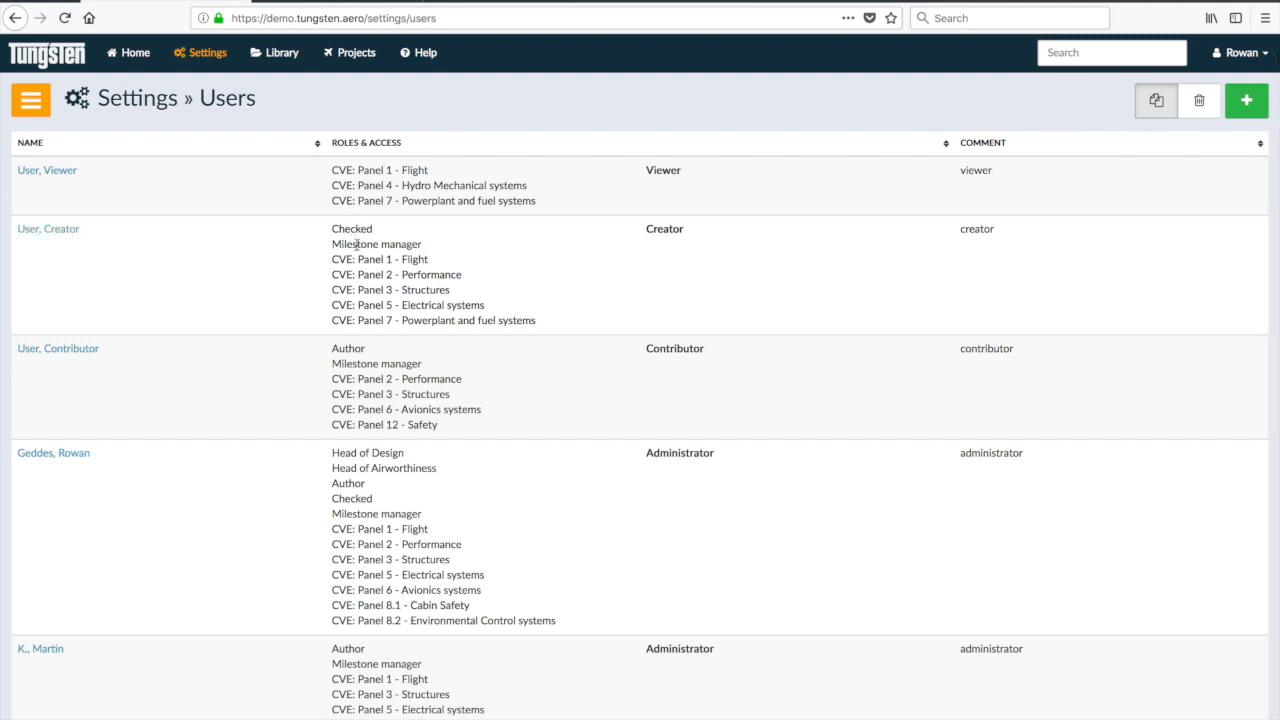
pyautogui.click(69, 231)
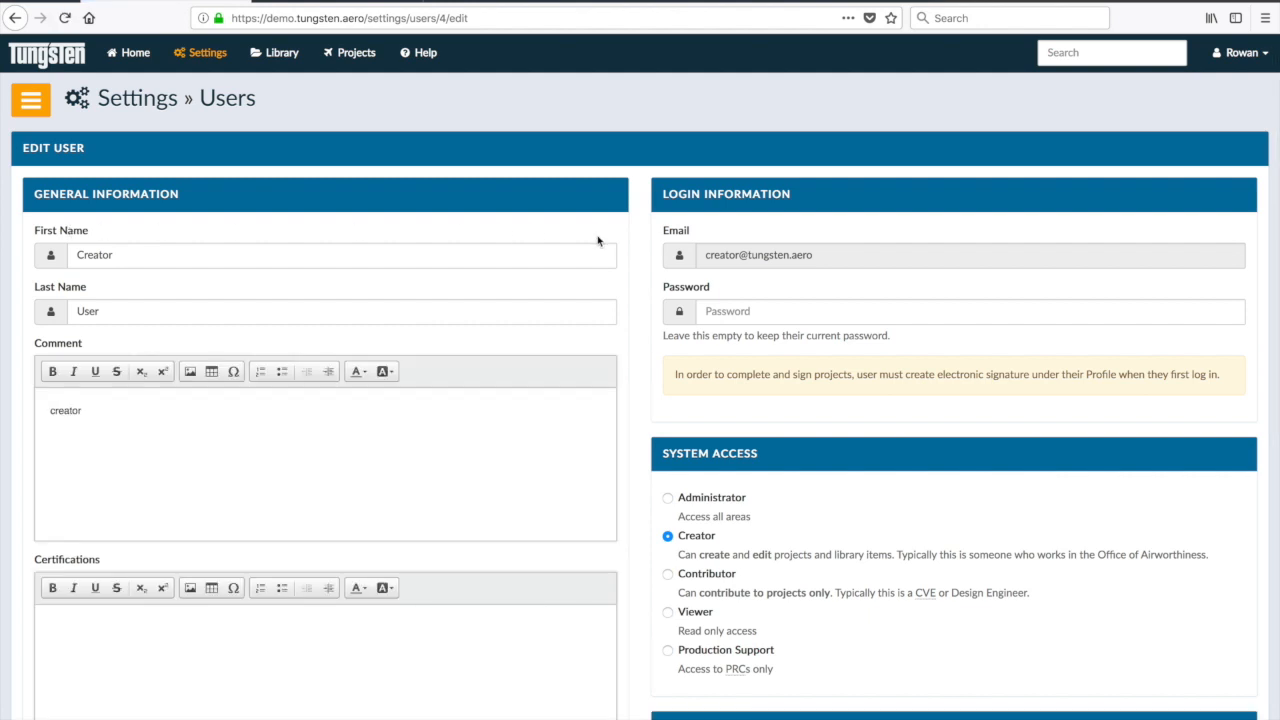
pyautogui.scroll(-2, 649, 305)
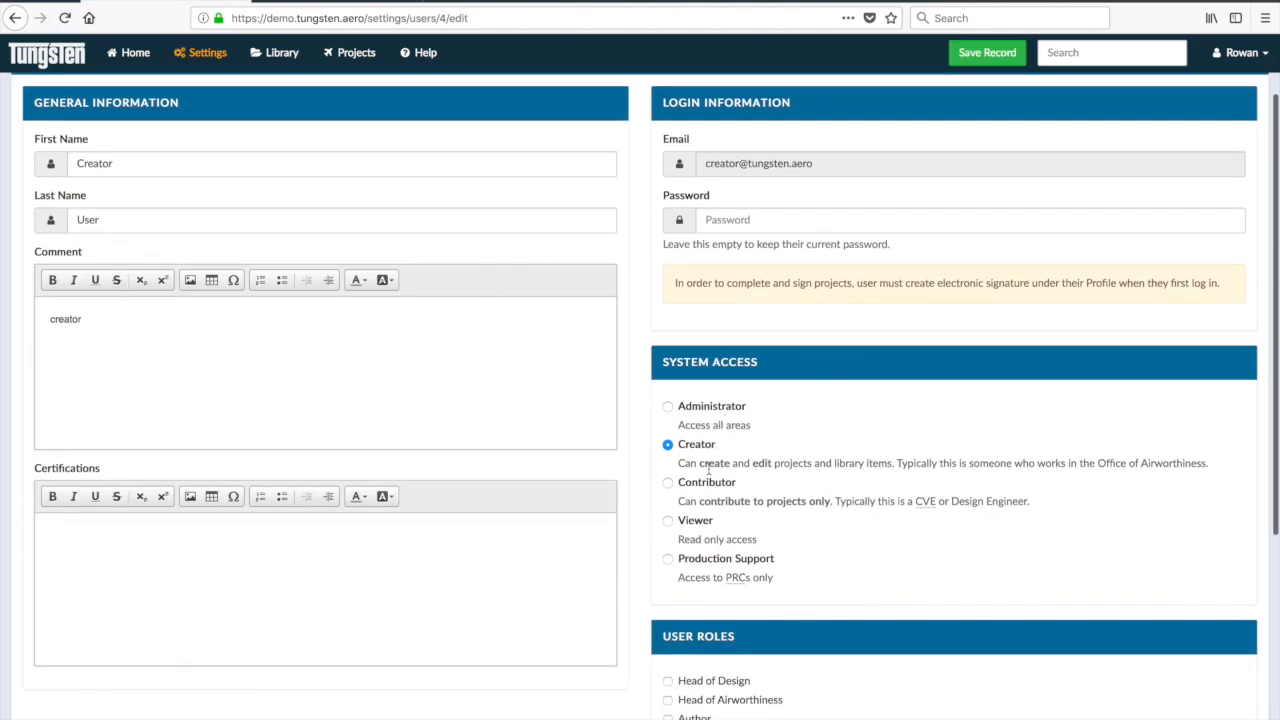
pyautogui.click(668, 483)
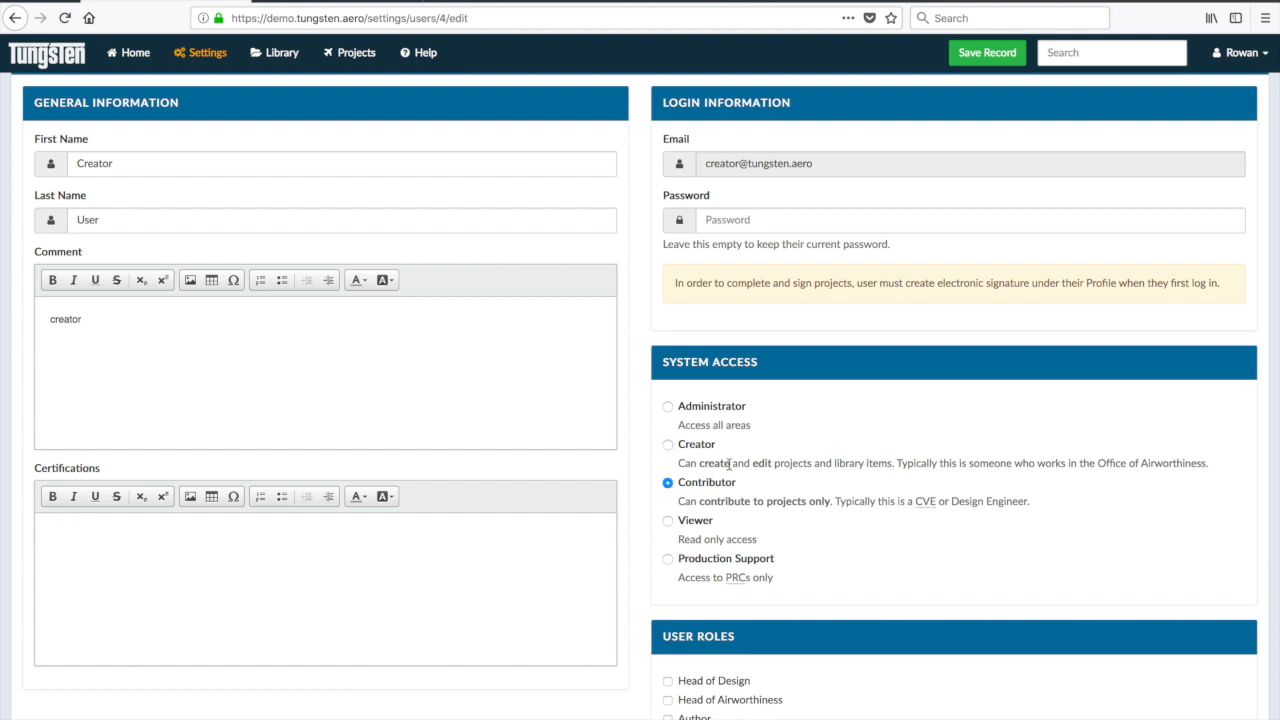
# Remove the Panel 1 role from the Creator User, add Panel 4, Panel 8.2 and Production Support, and update the user
pyautogui.scroll(-5, 729, 463)
pyautogui.click(668, 428)
pyautogui.click(668, 485)
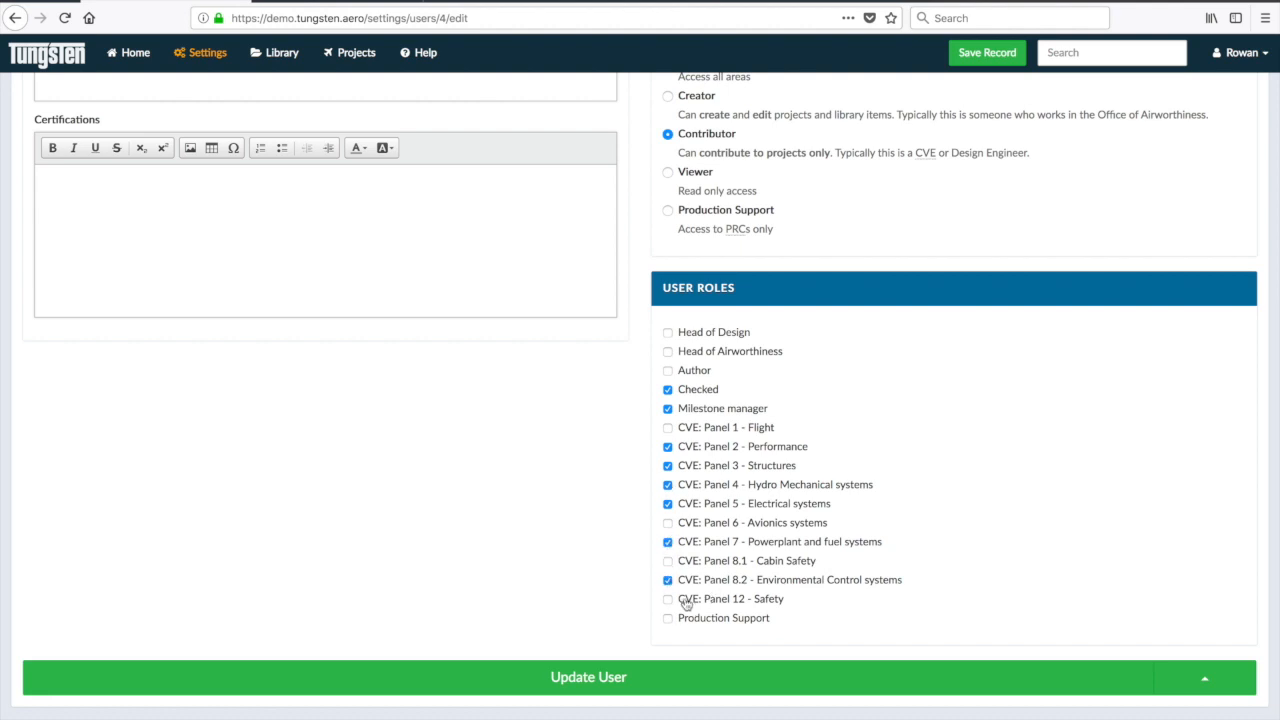
pyautogui.click(580, 677)
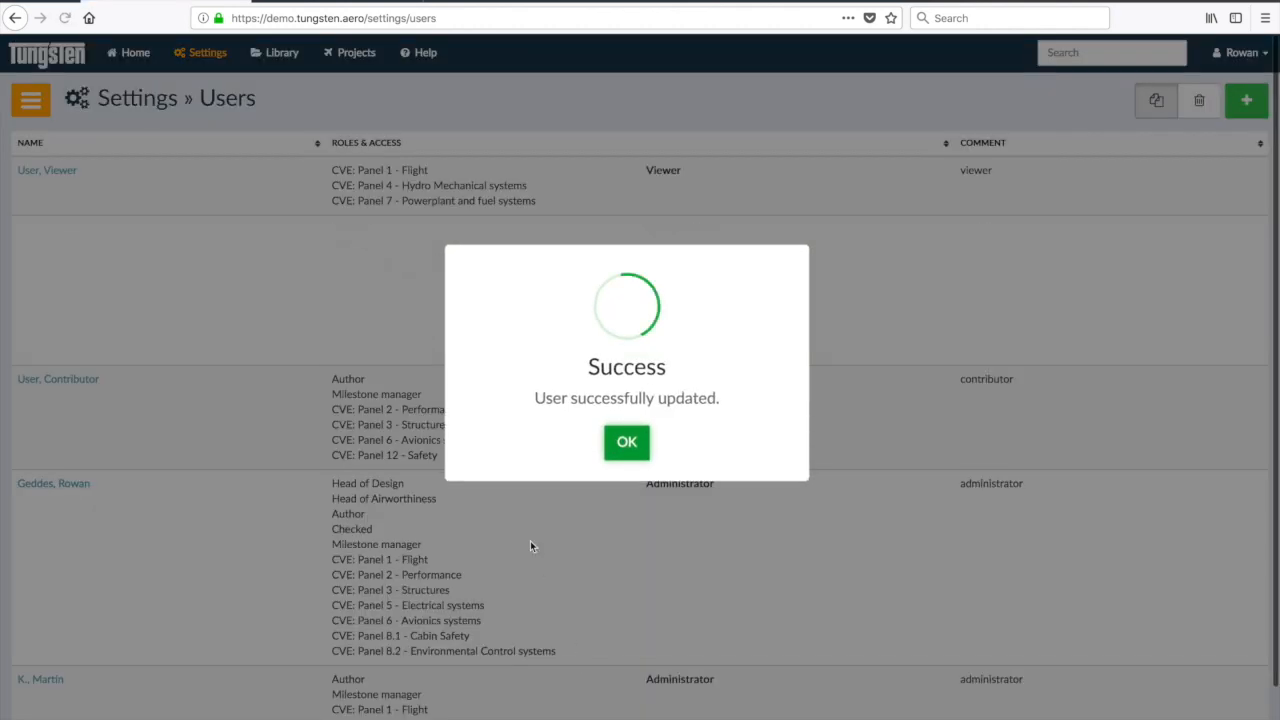
pyautogui.click(627, 443)
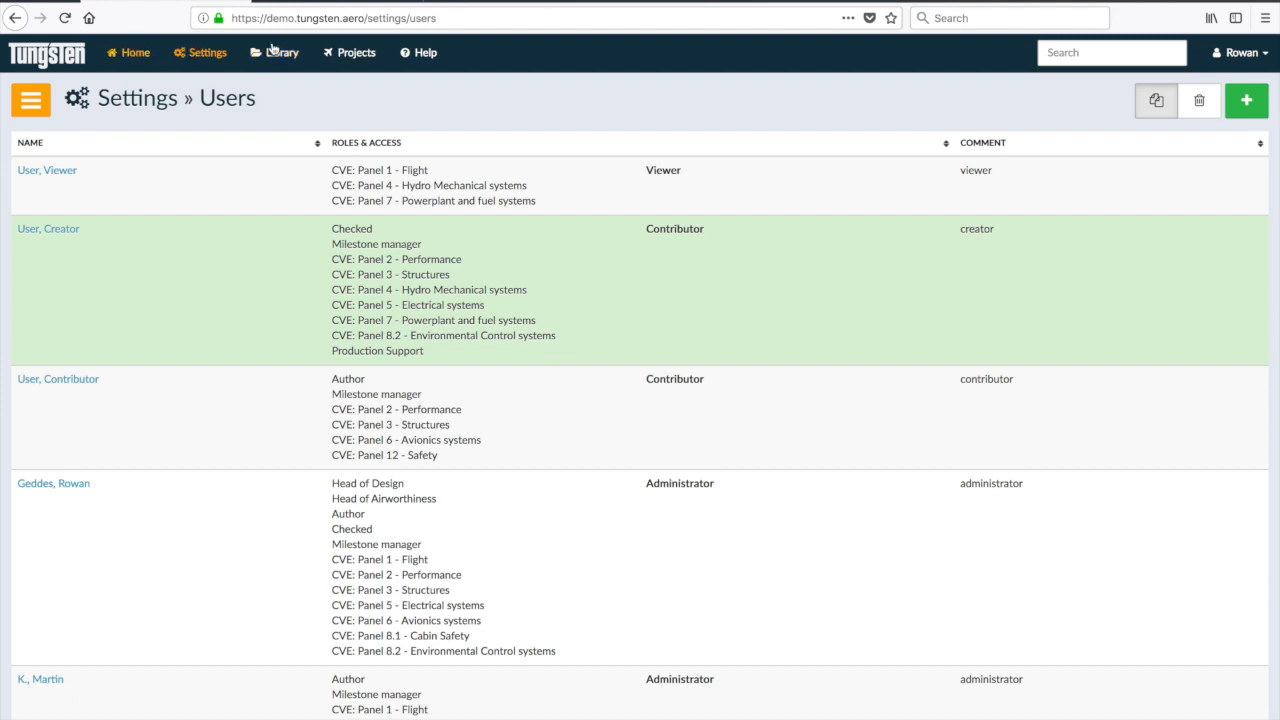
# Create a task named "Review cert standard" for the RF34-900 Cessna 172 Flap repair project
pyautogui.click(358, 57)
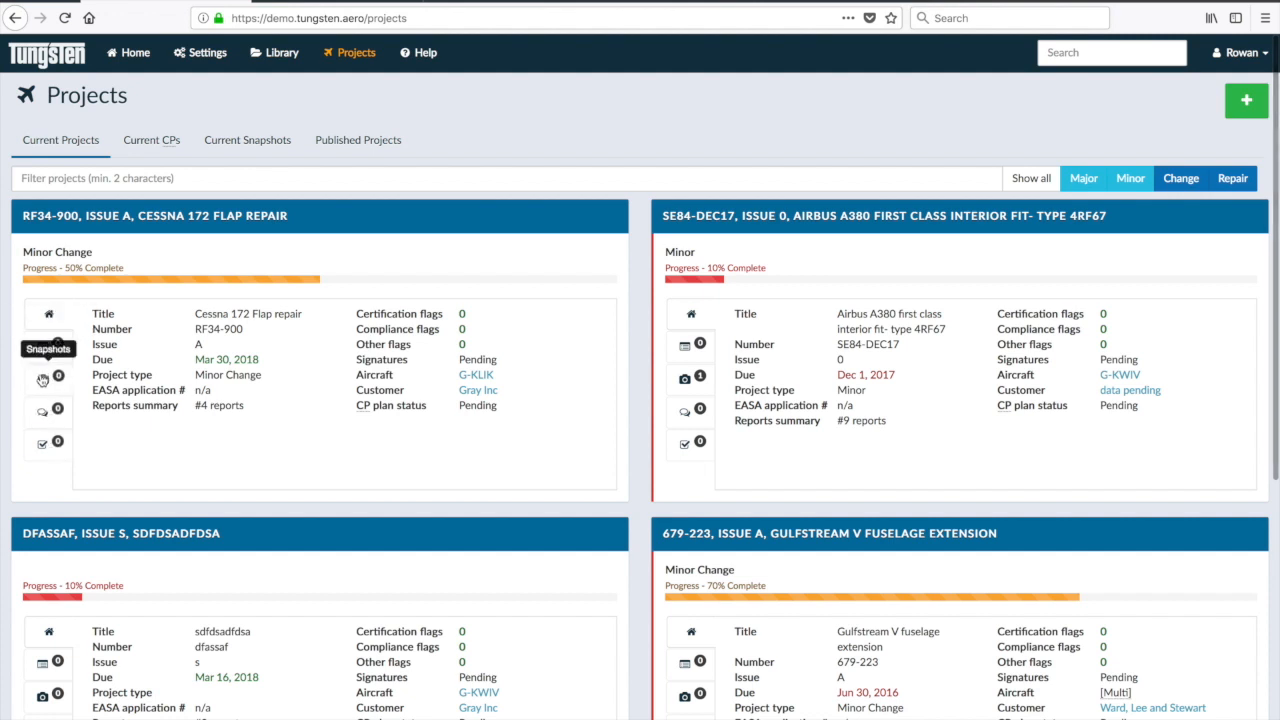
pyautogui.click(48, 445)
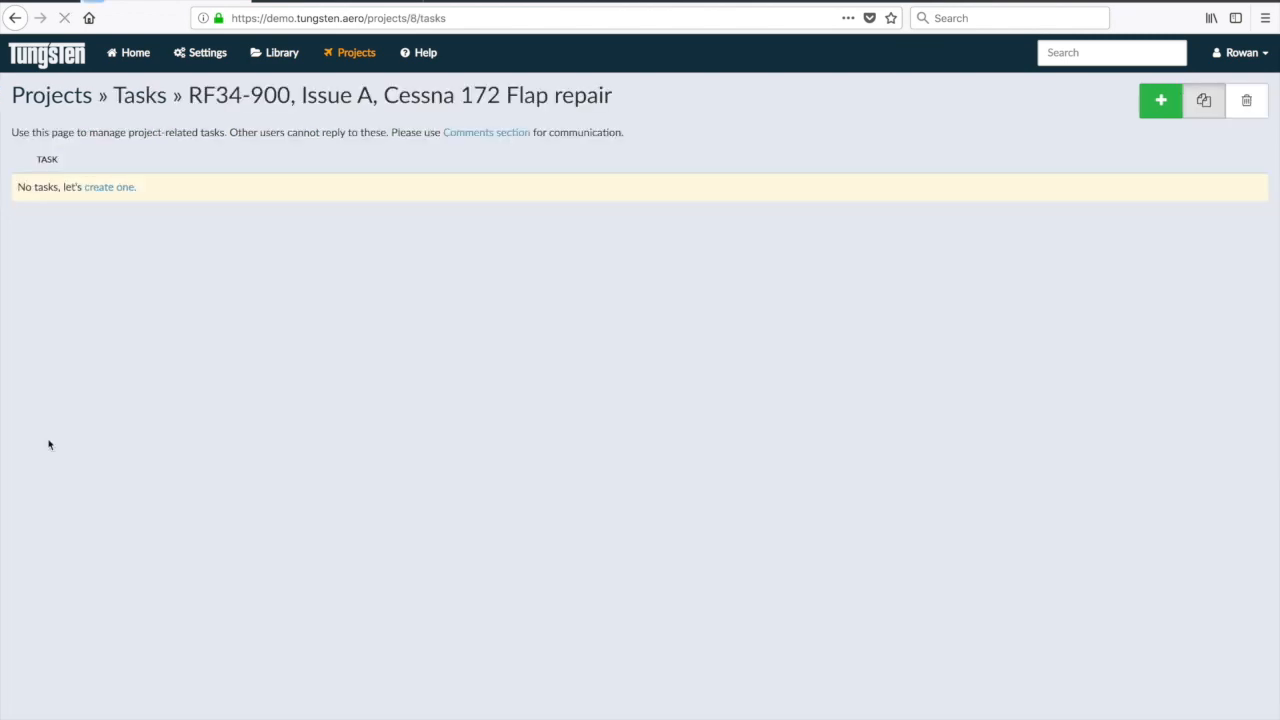
pyautogui.click(110, 187)
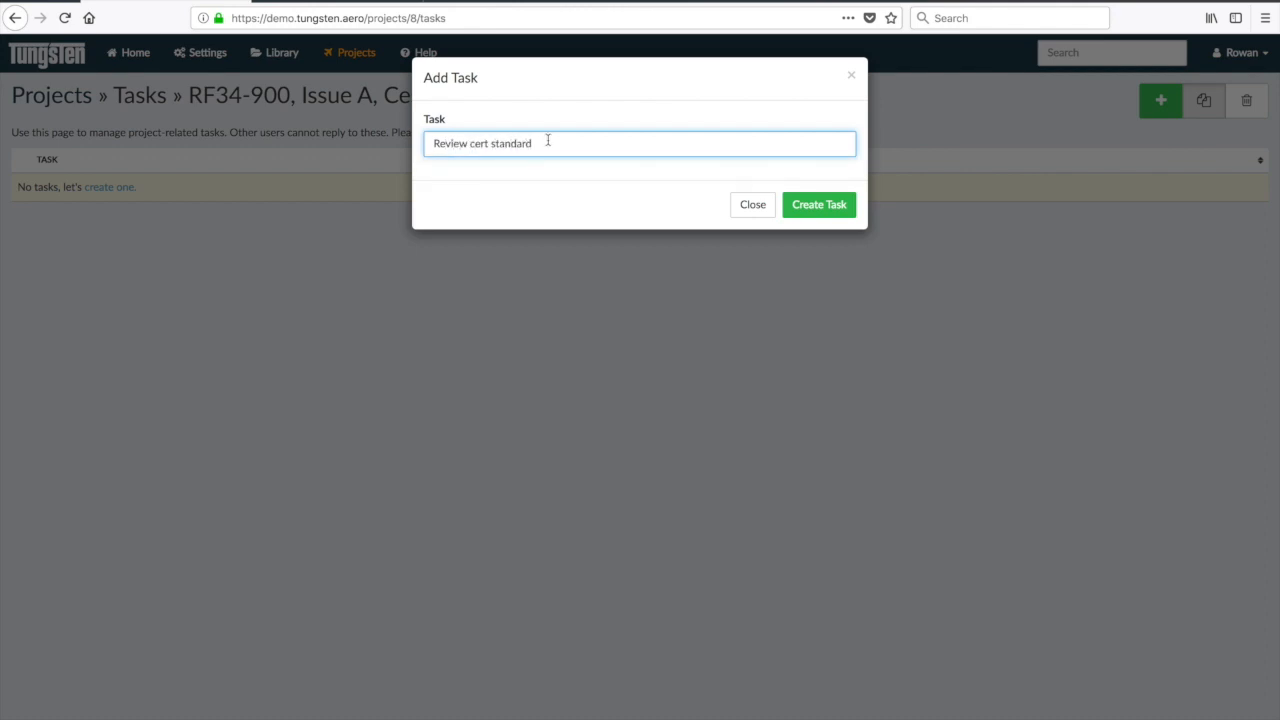
pyautogui.click(829, 210)
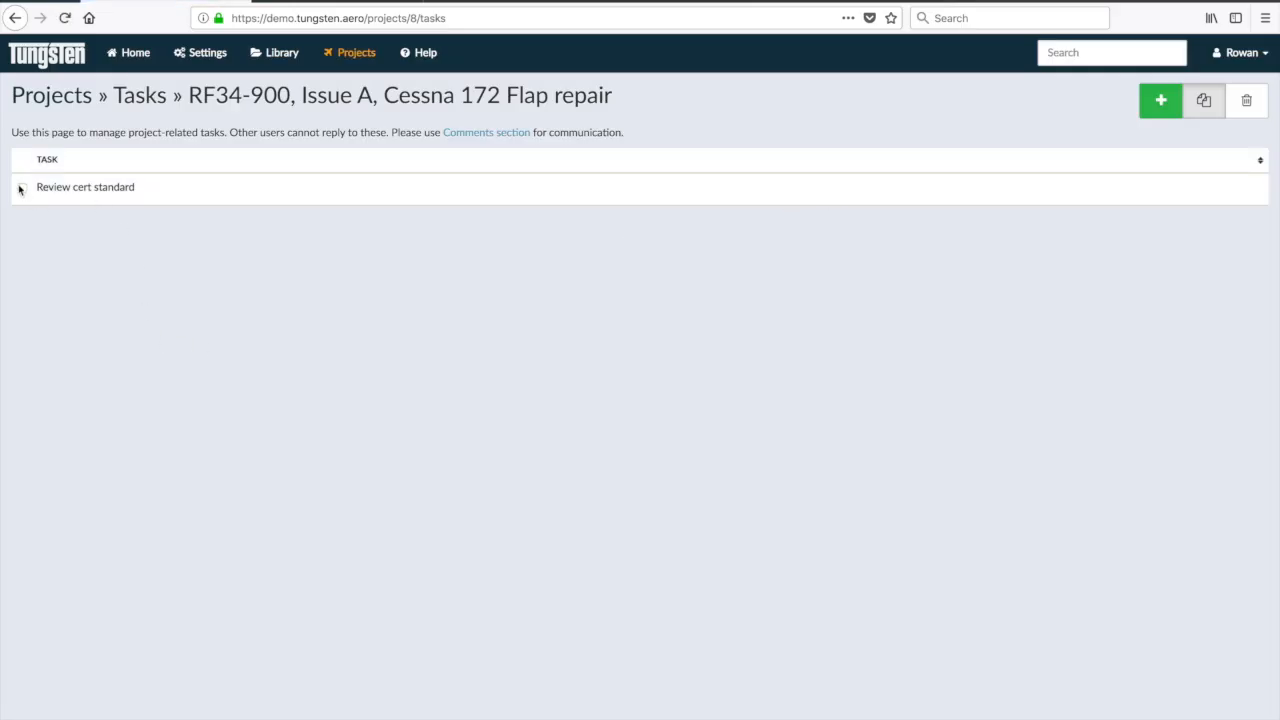
# Open the RF34-900 Cessna 172 Flap repair project and add Viewer User as a member for CVE Panel 1 - Flight
pyautogui.click(51, 95)
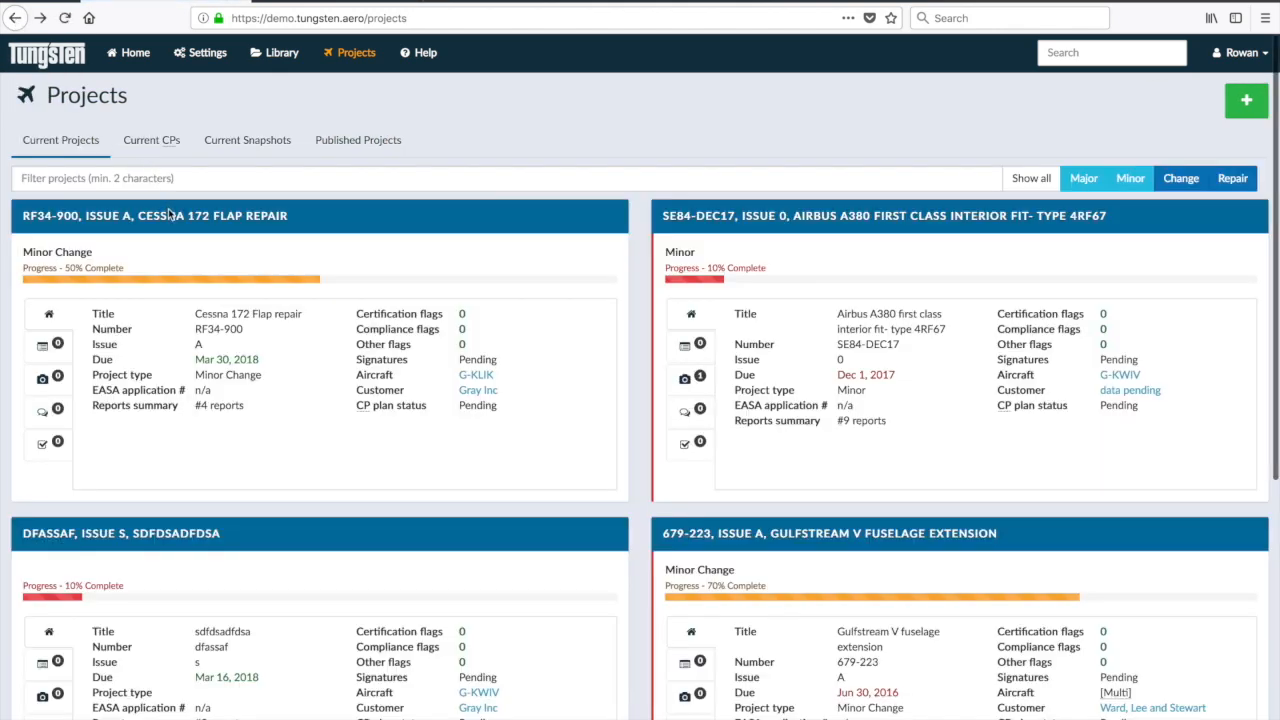
pyautogui.click(170, 216)
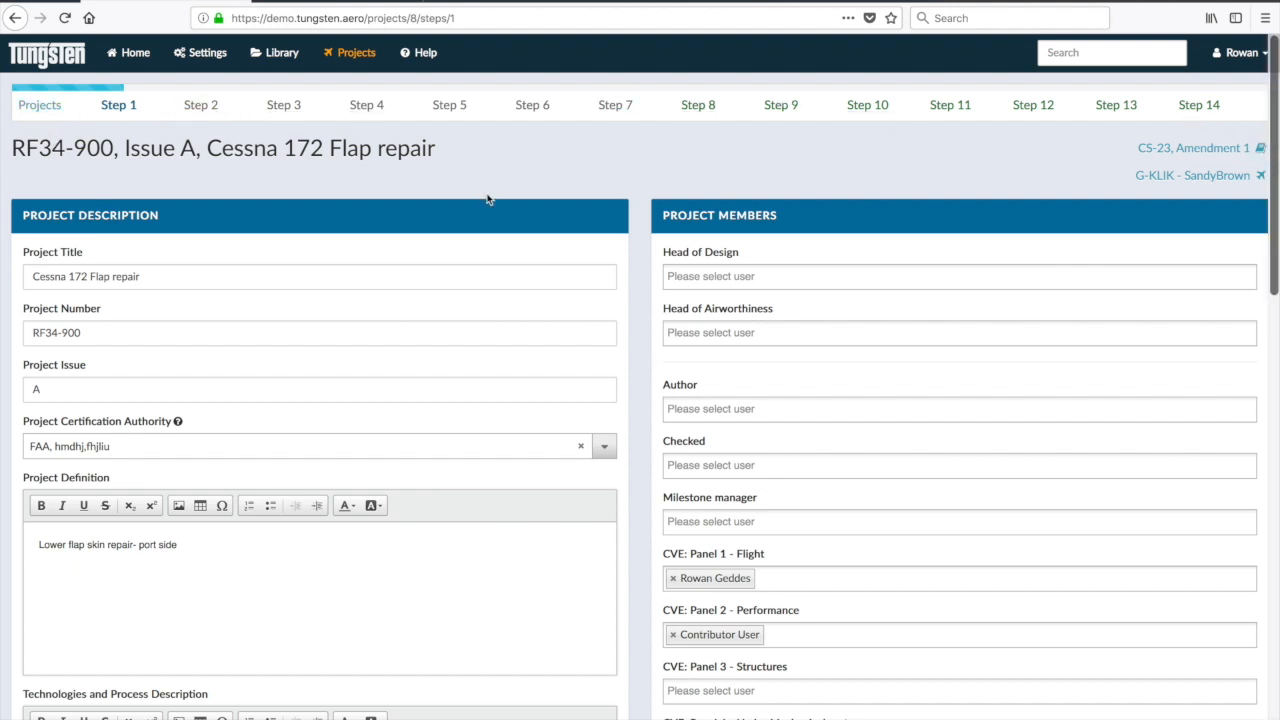
pyautogui.scroll(-4, 214, 265)
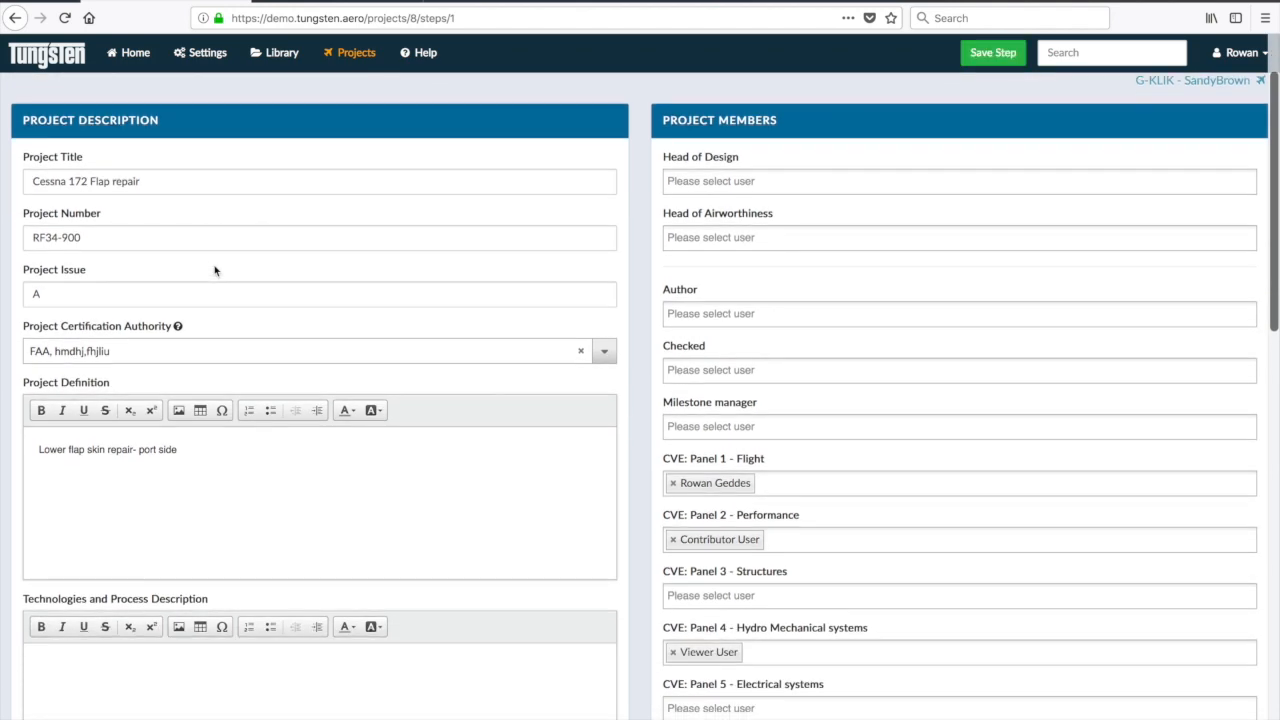
pyautogui.scroll(-2, 214, 270)
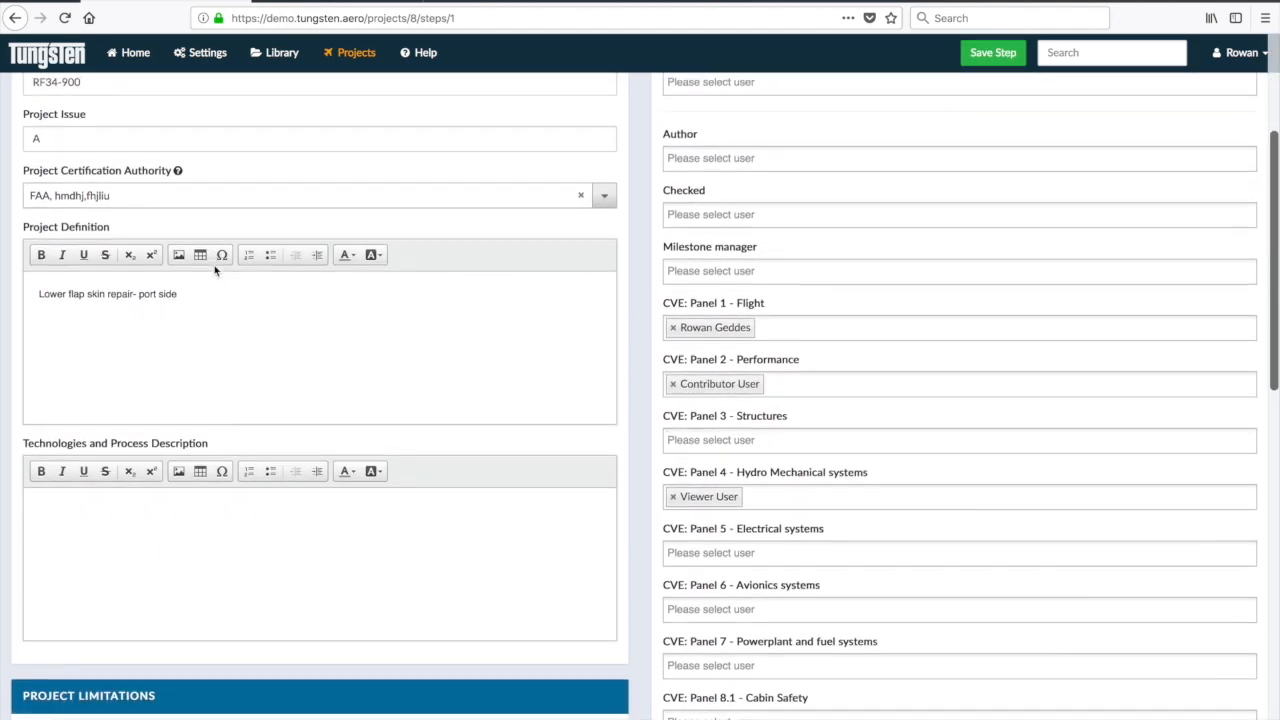
pyautogui.click(775, 286)
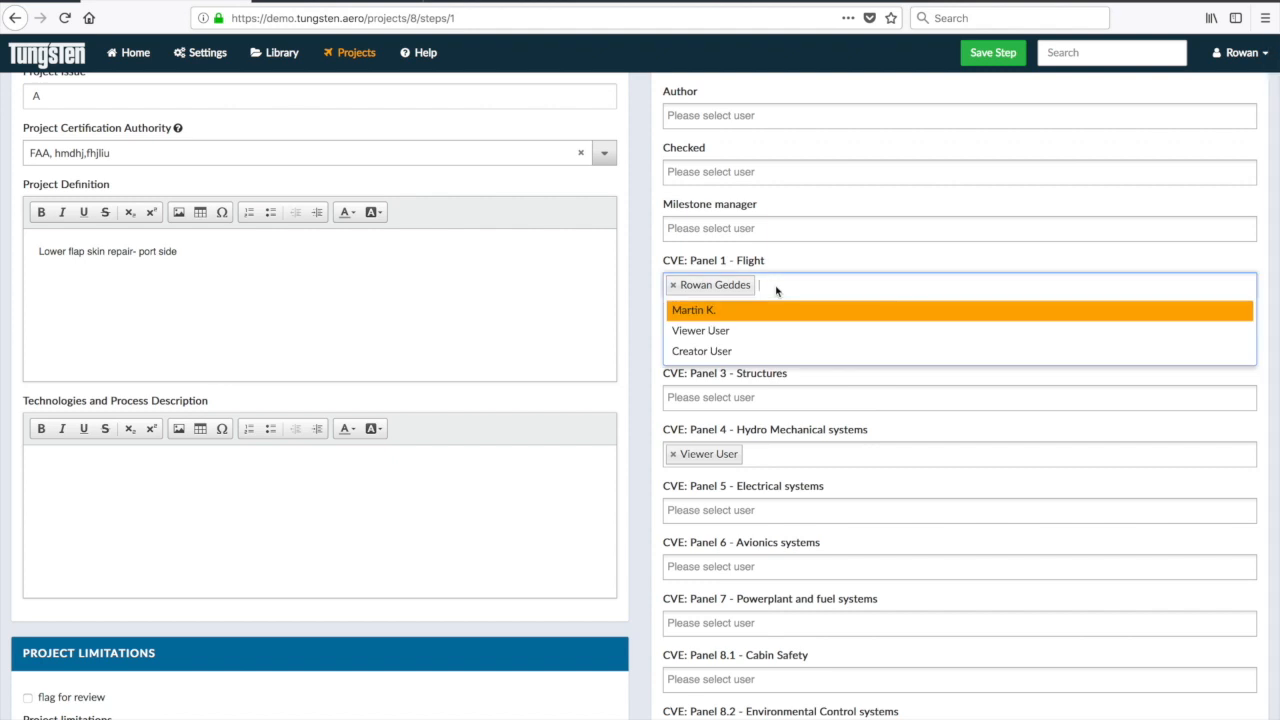
pyautogui.click(751, 320)
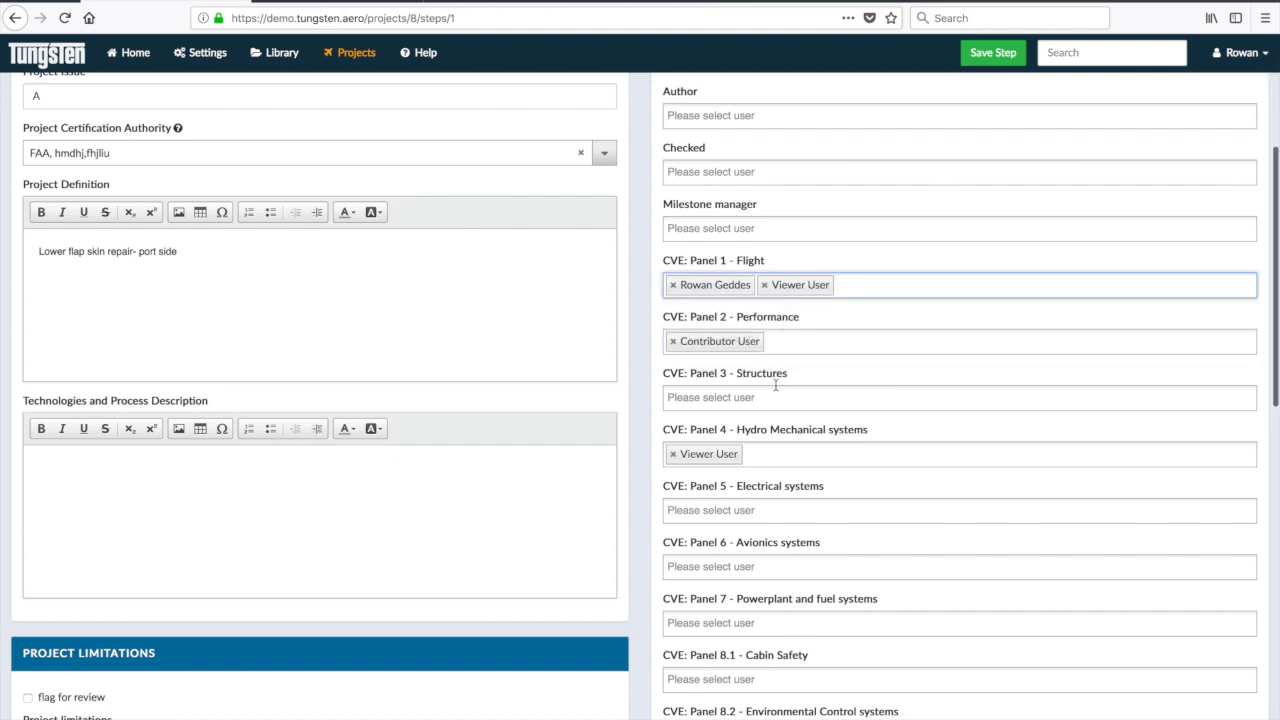
# Assign Creator User to CVE Panel 3 - Structures in the project members
pyautogui.click(763, 399)
pyautogui.click(763, 400)
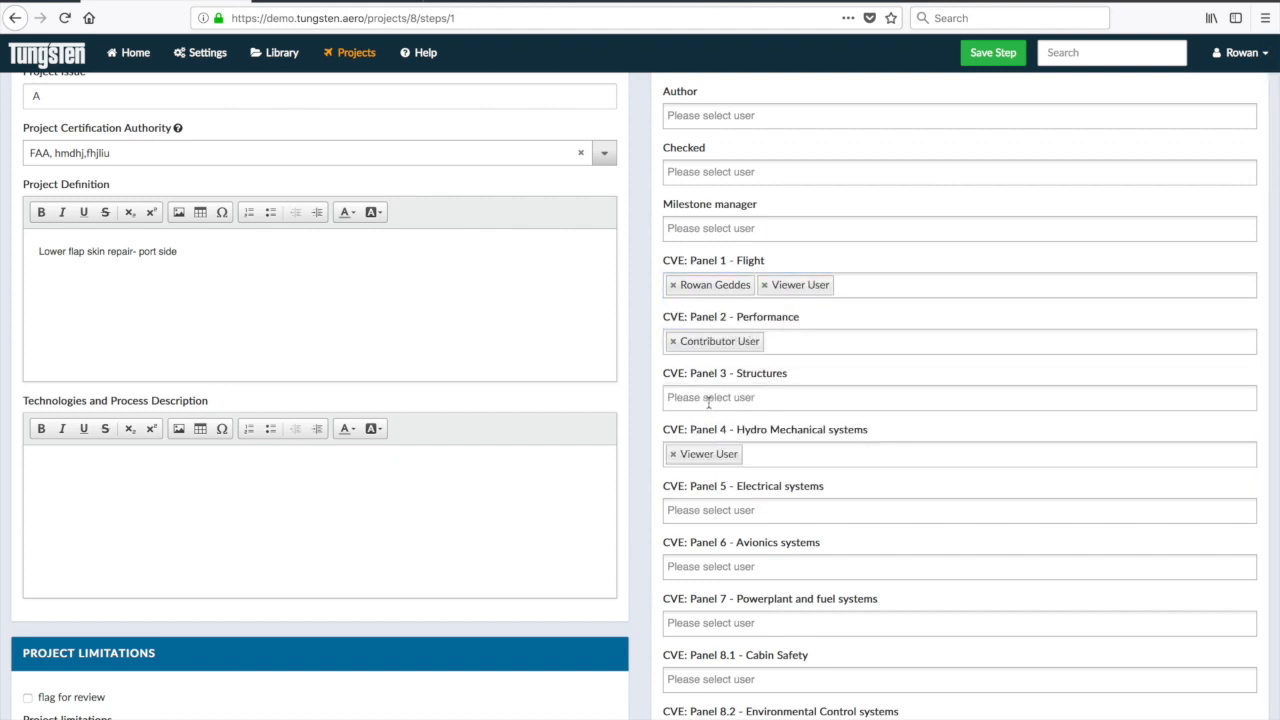
pyautogui.click(708, 400)
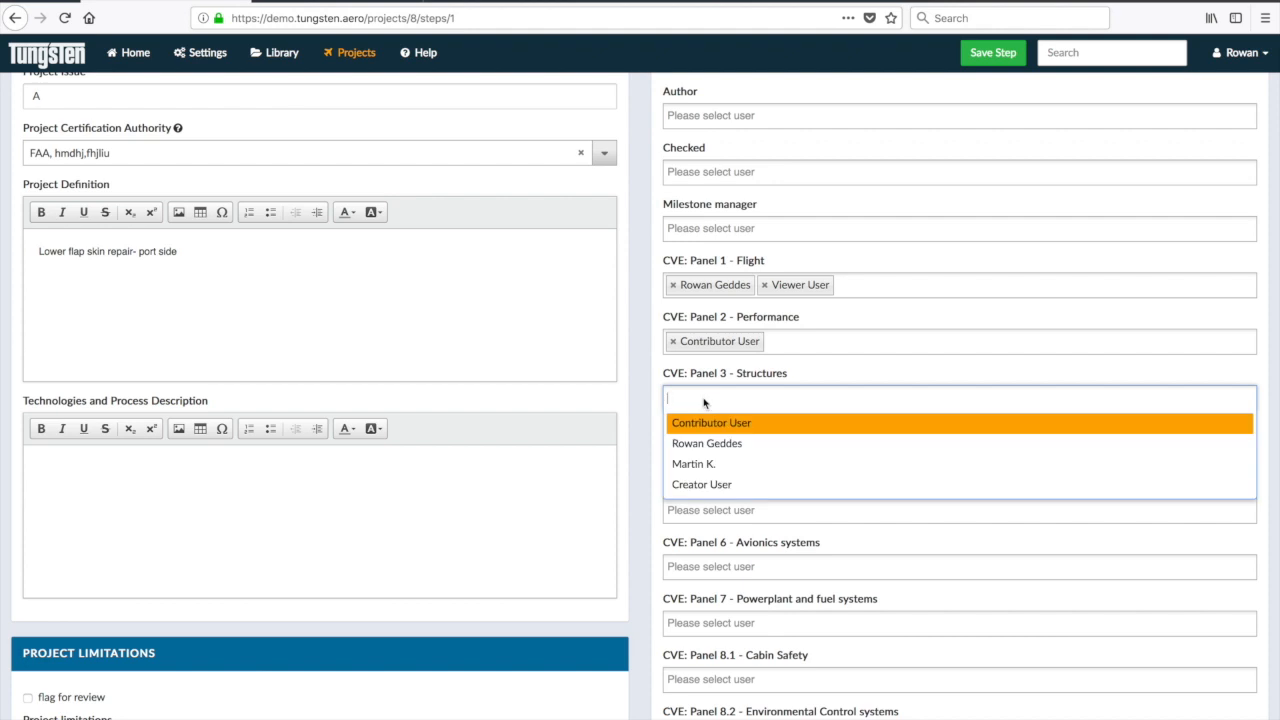
pyautogui.click(700, 484)
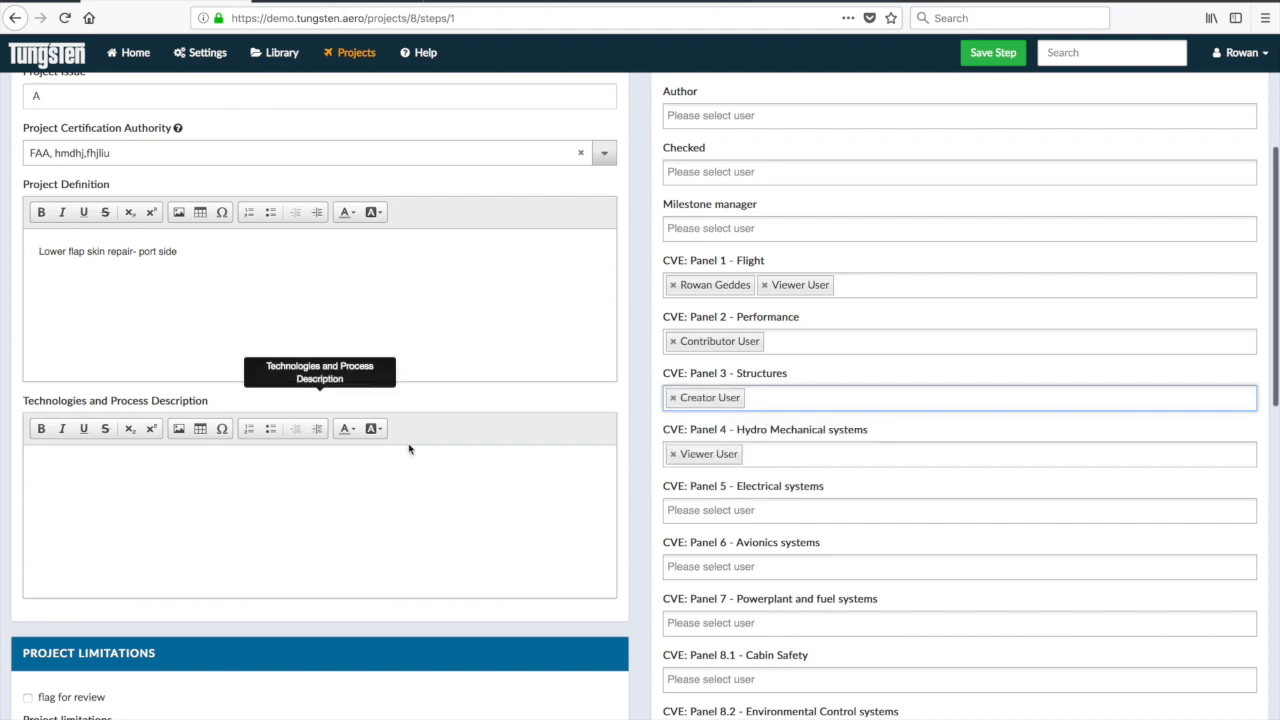
# Look over the remaining Step 1 project fields and save the step
pyautogui.scroll(-3, 408, 449)
pyautogui.scroll(-2, 408, 449)
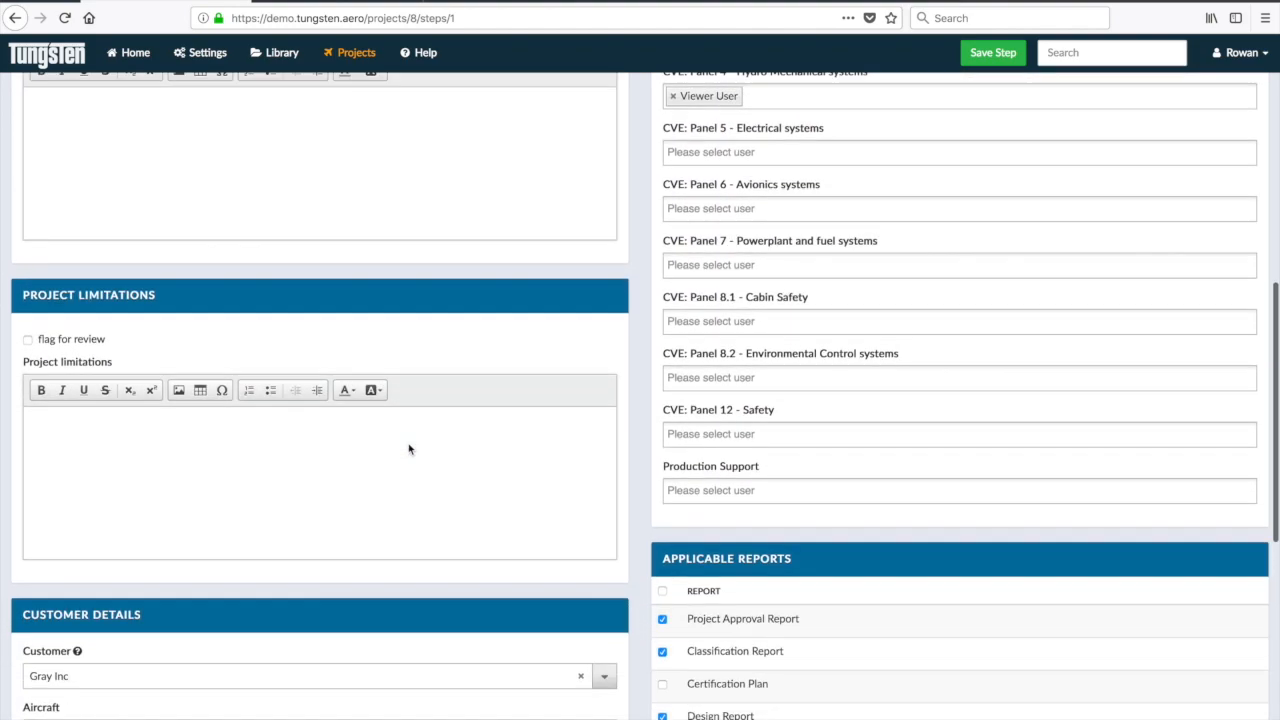
pyautogui.scroll(5, 408, 449)
pyautogui.scroll(1, 408, 449)
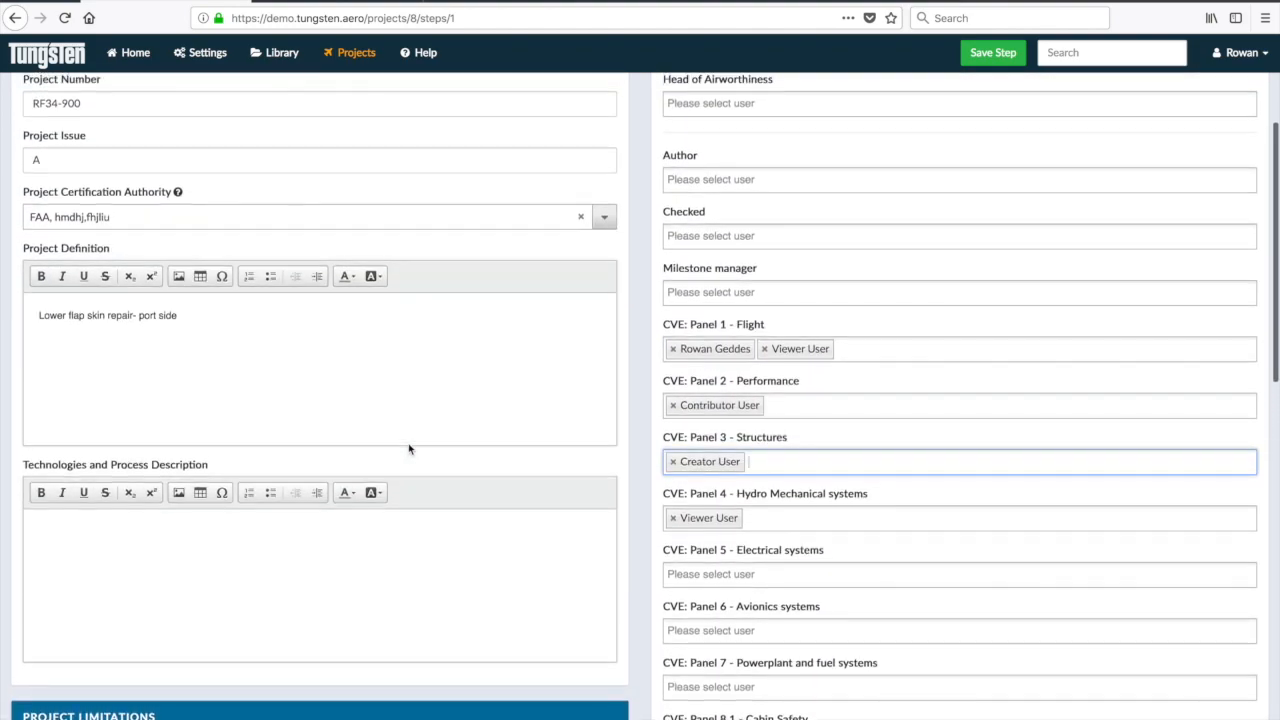
pyautogui.scroll(-6, 408, 449)
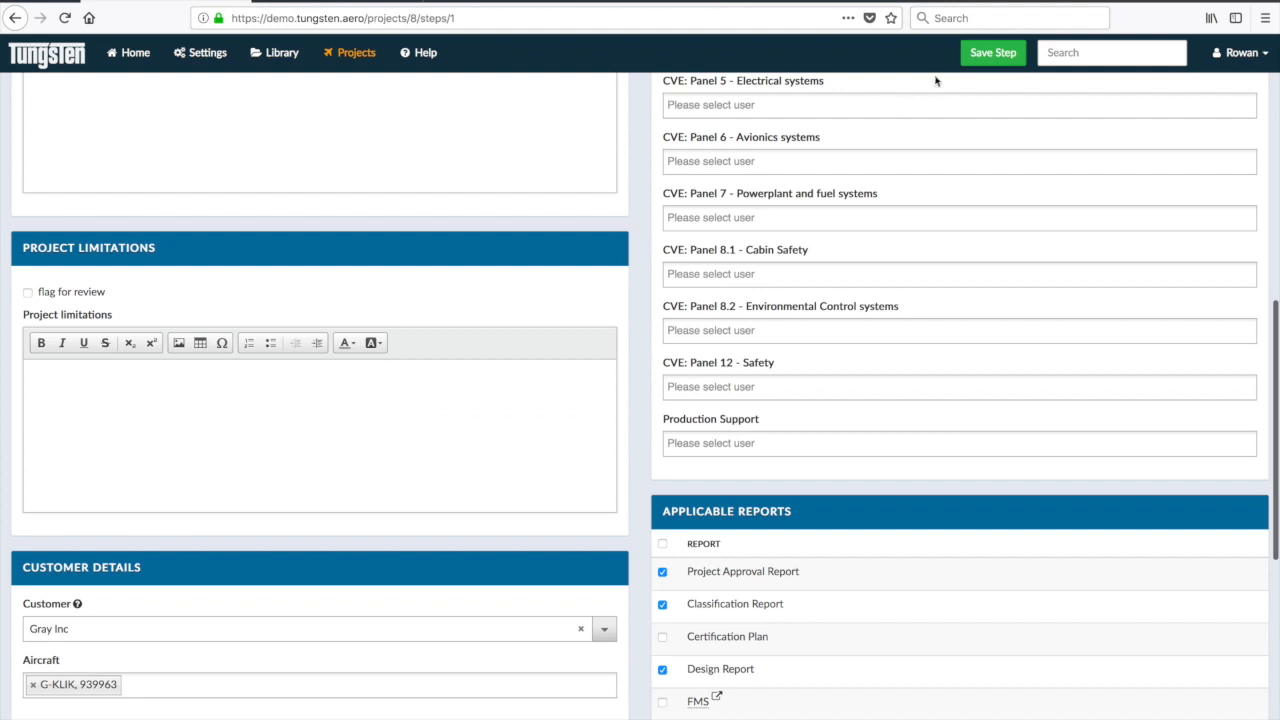
pyautogui.click(985, 52)
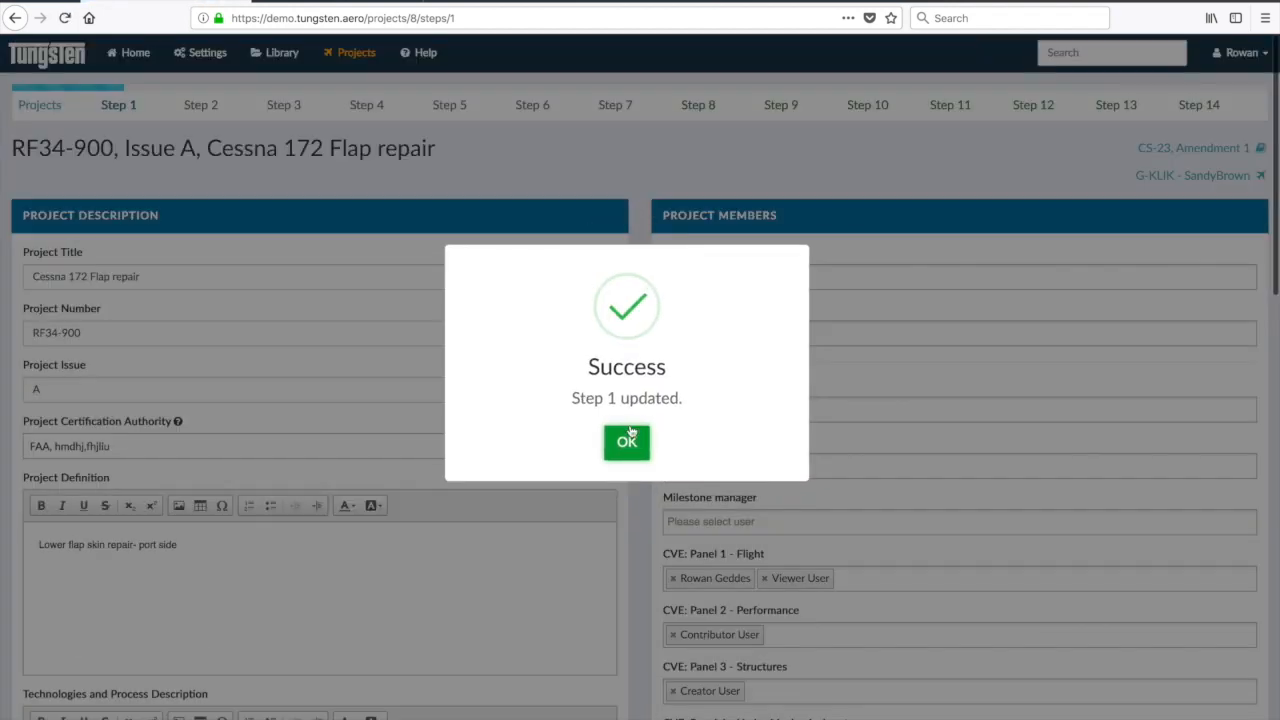
pyautogui.click(627, 444)
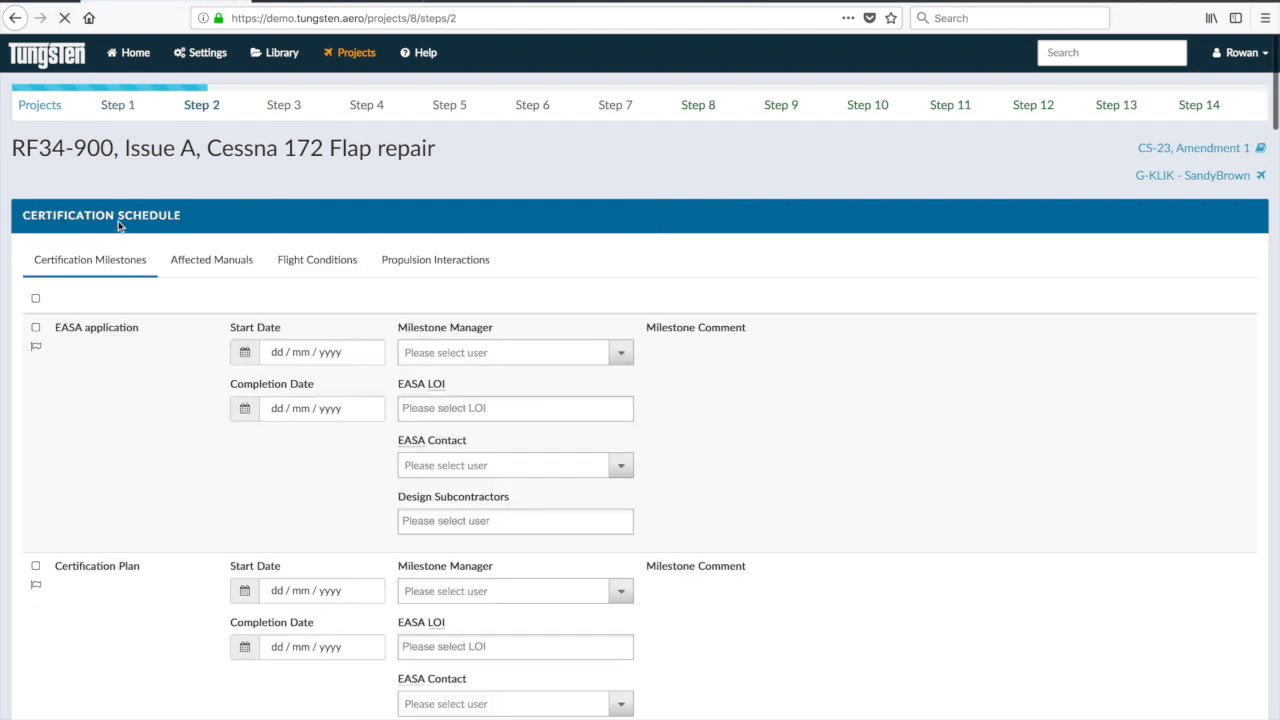
# Set the EASA application milestone's EASA LOI to not applicable and choose its milestone manager in Step 2
pyautogui.scroll(-3, 172, 332)
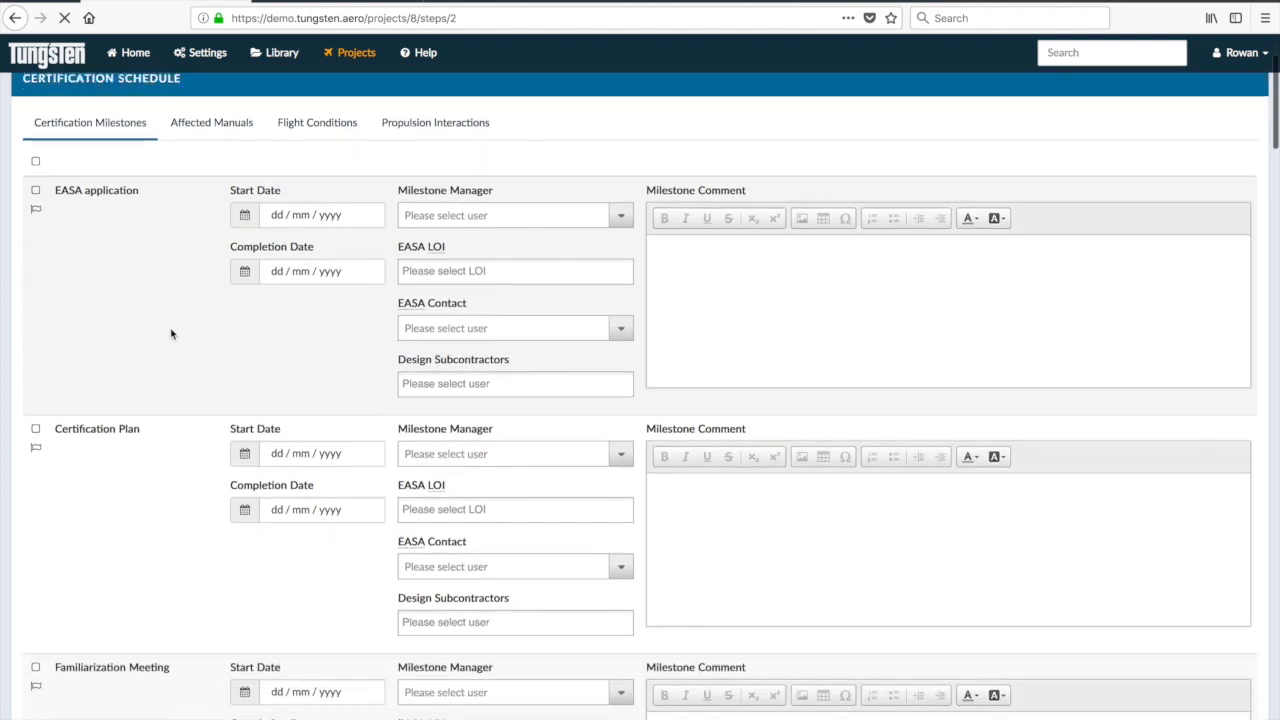
pyautogui.click(495, 254)
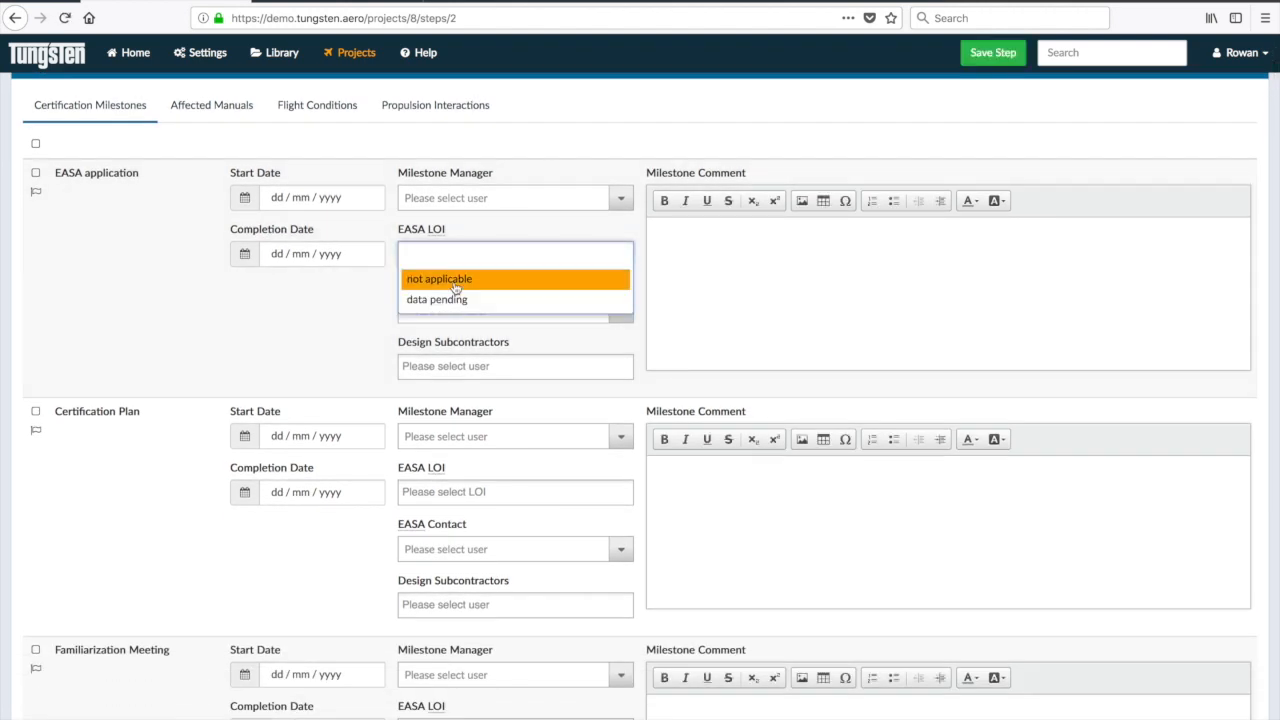
pyautogui.click(455, 281)
pyautogui.click(460, 201)
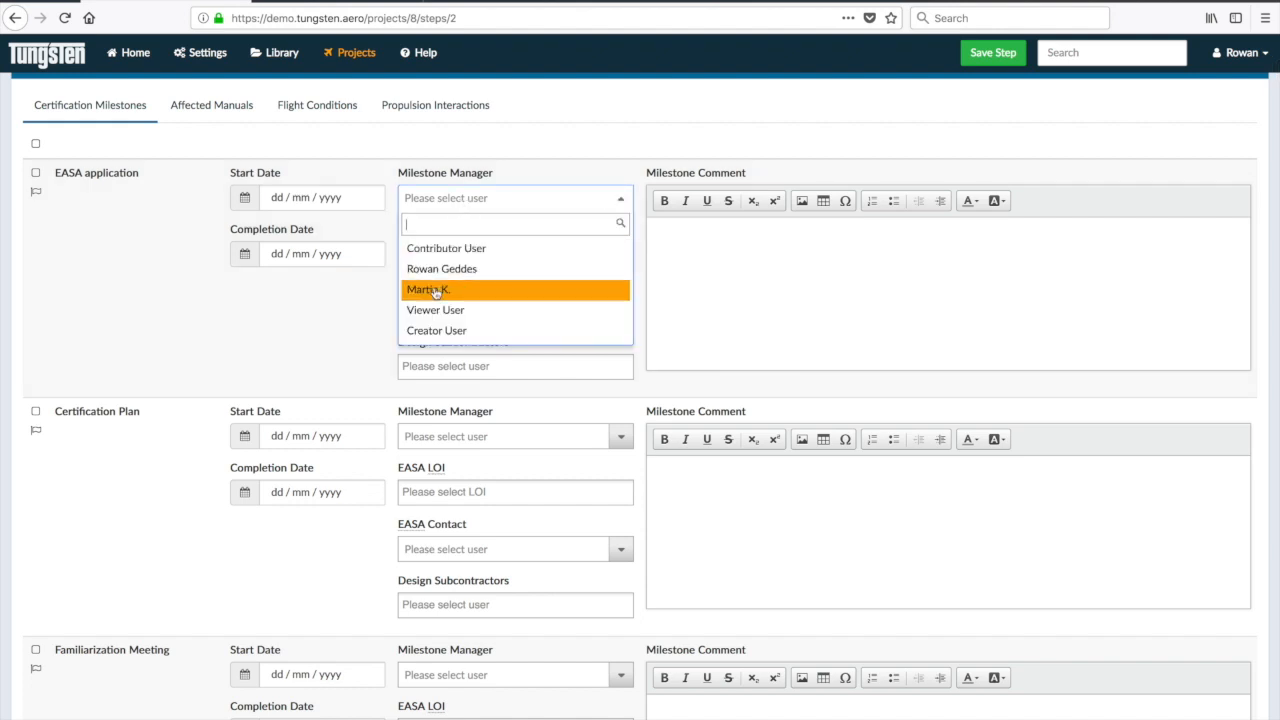
pyautogui.click(435, 291)
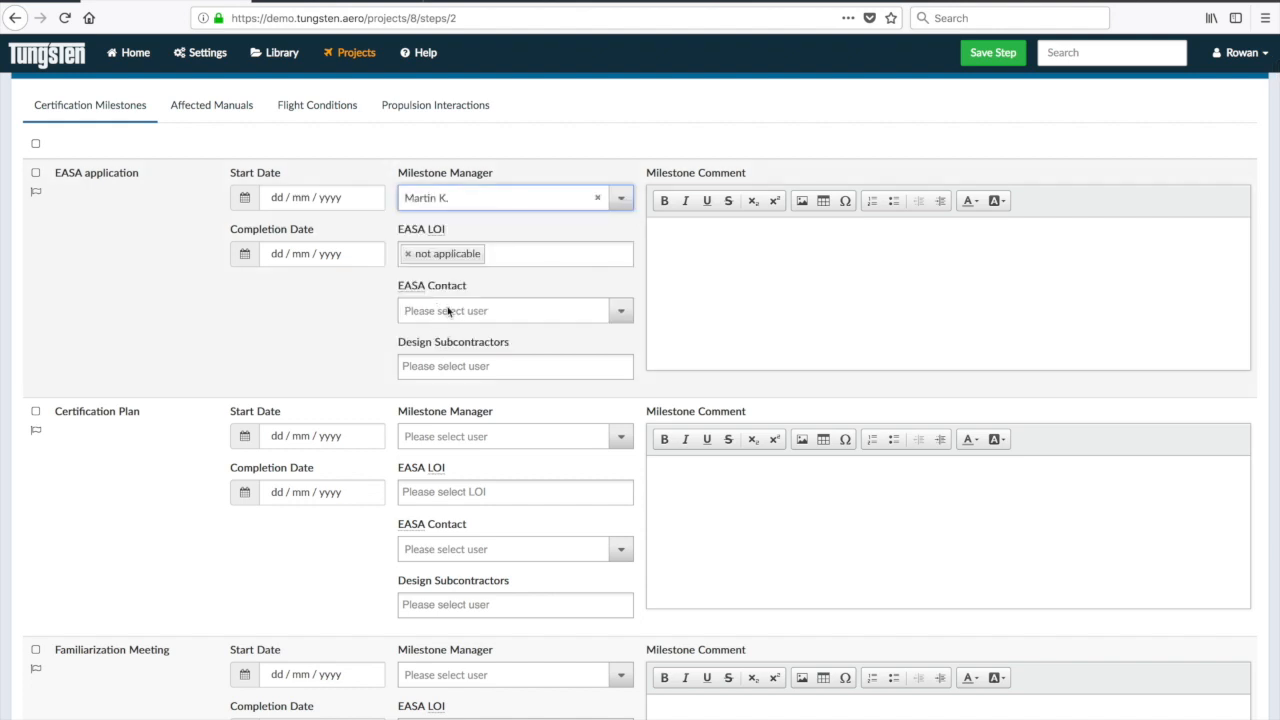
# Select an EASA contact for the EASA application milestone and set its design subcontractors to not applicable
pyautogui.click(448, 312)
pyautogui.click(437, 404)
pyautogui.click(436, 367)
pyautogui.click(466, 389)
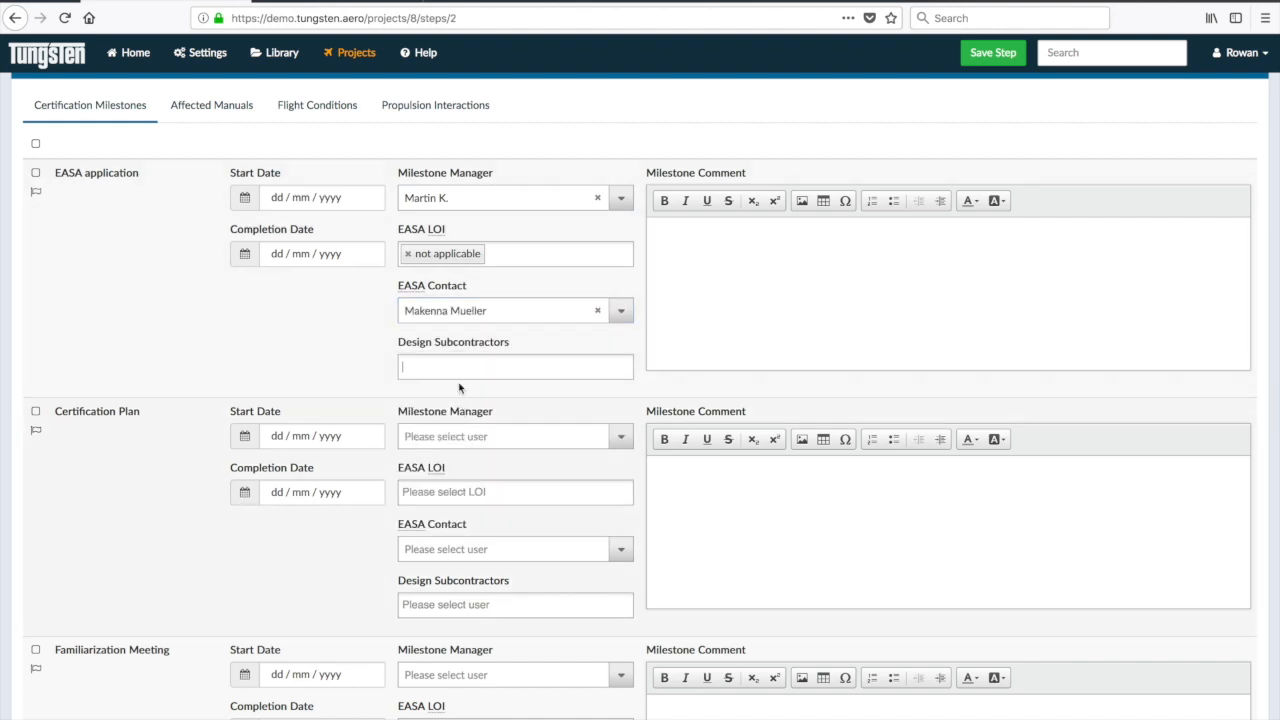
pyautogui.click(449, 366)
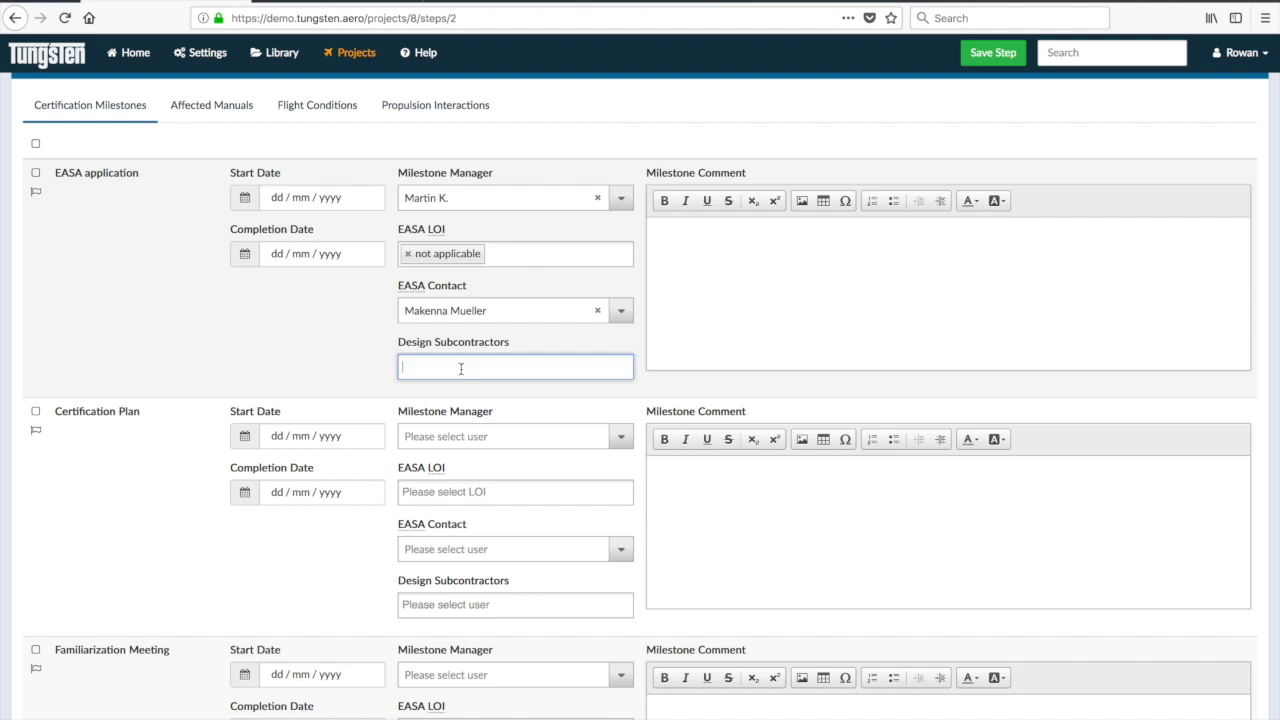
pyautogui.click(461, 368)
pyautogui.click(446, 396)
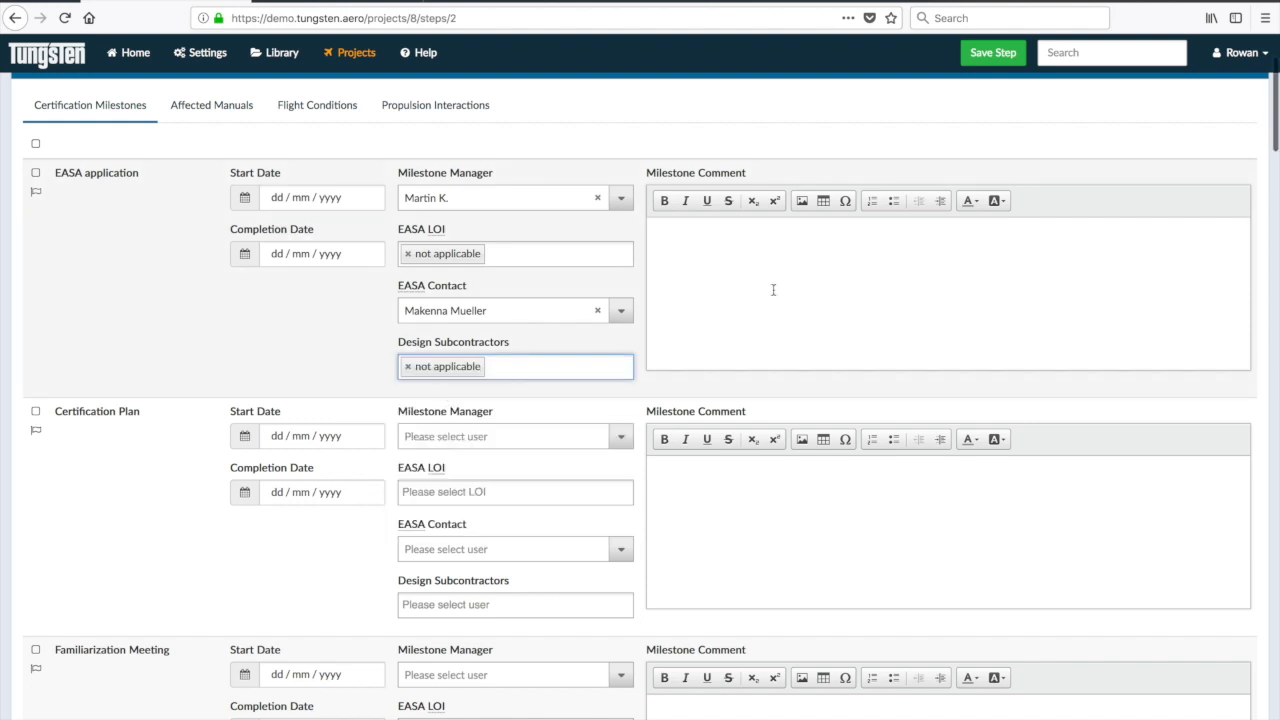
# Enter "yf" as the milestone comment for the EASA application
pyautogui.click(731, 263)
pyautogui.write('gjlct')
pyautogui.hotkey('ctrl', 'a')
pyautogui.write('yf')
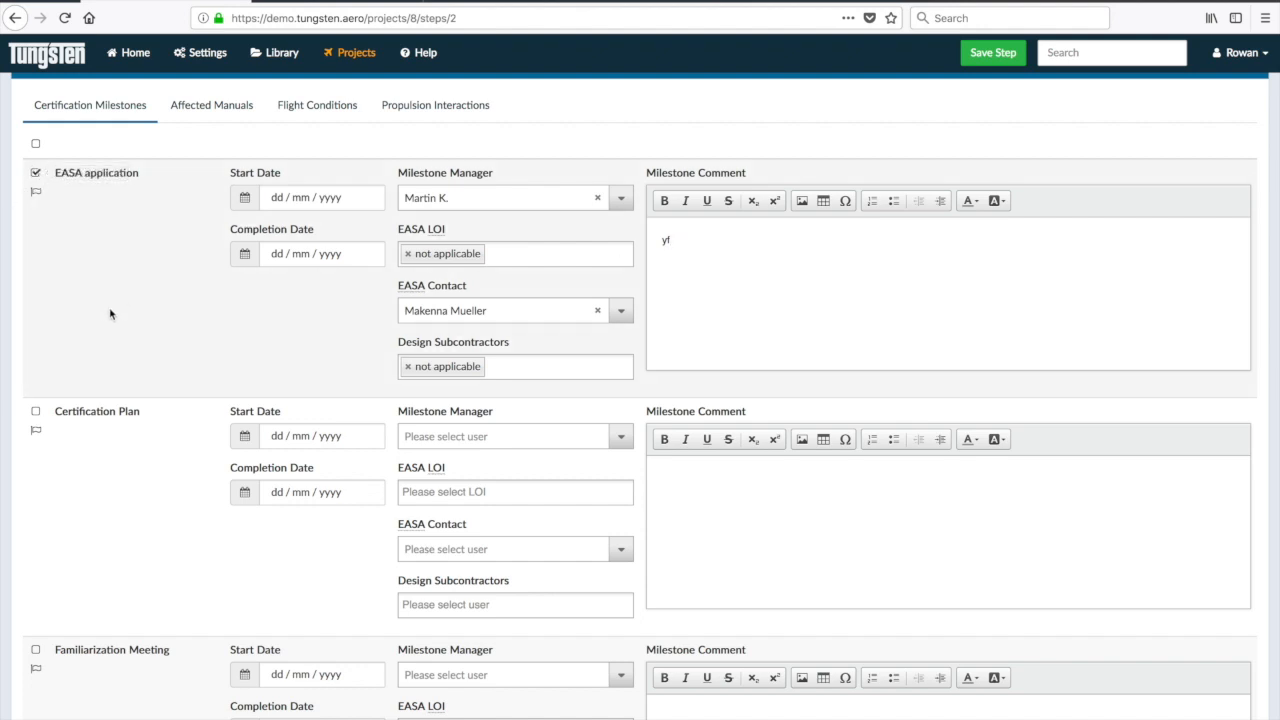
# Save the Step 2 certification schedule and open Step 3 of the project
pyautogui.click(1003, 52)
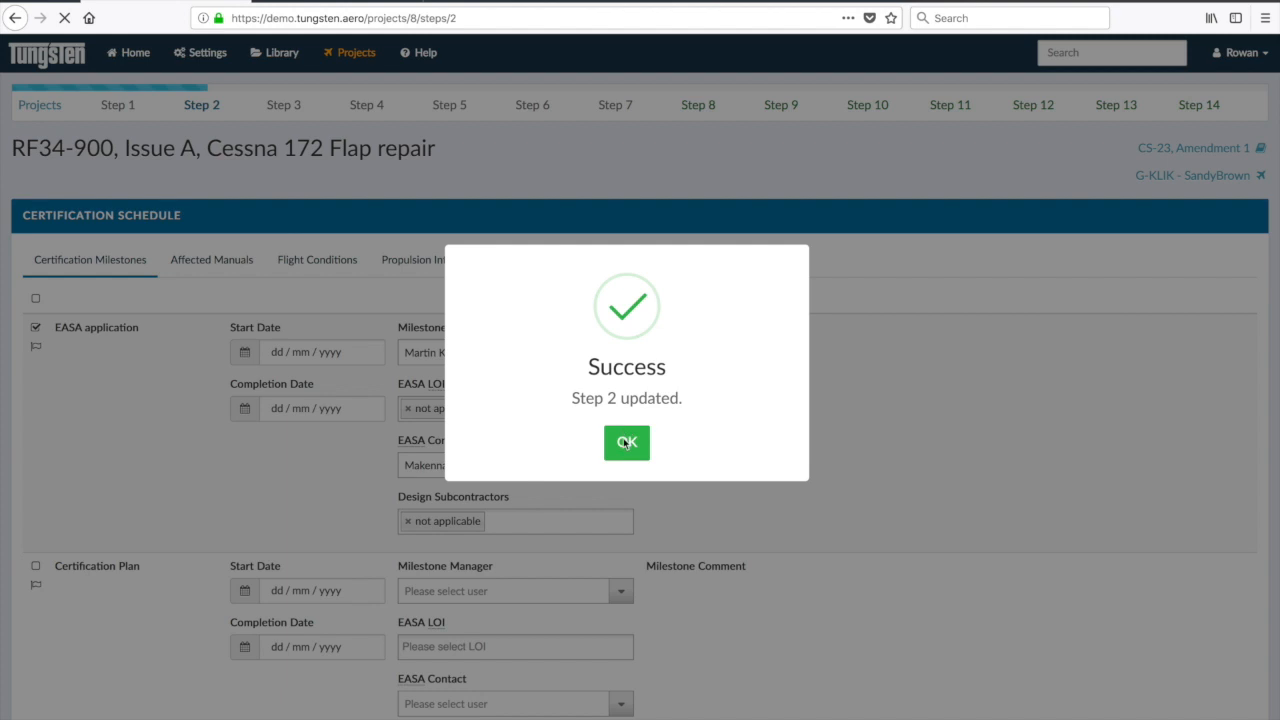
pyautogui.click(625, 443)
pyautogui.click(285, 105)
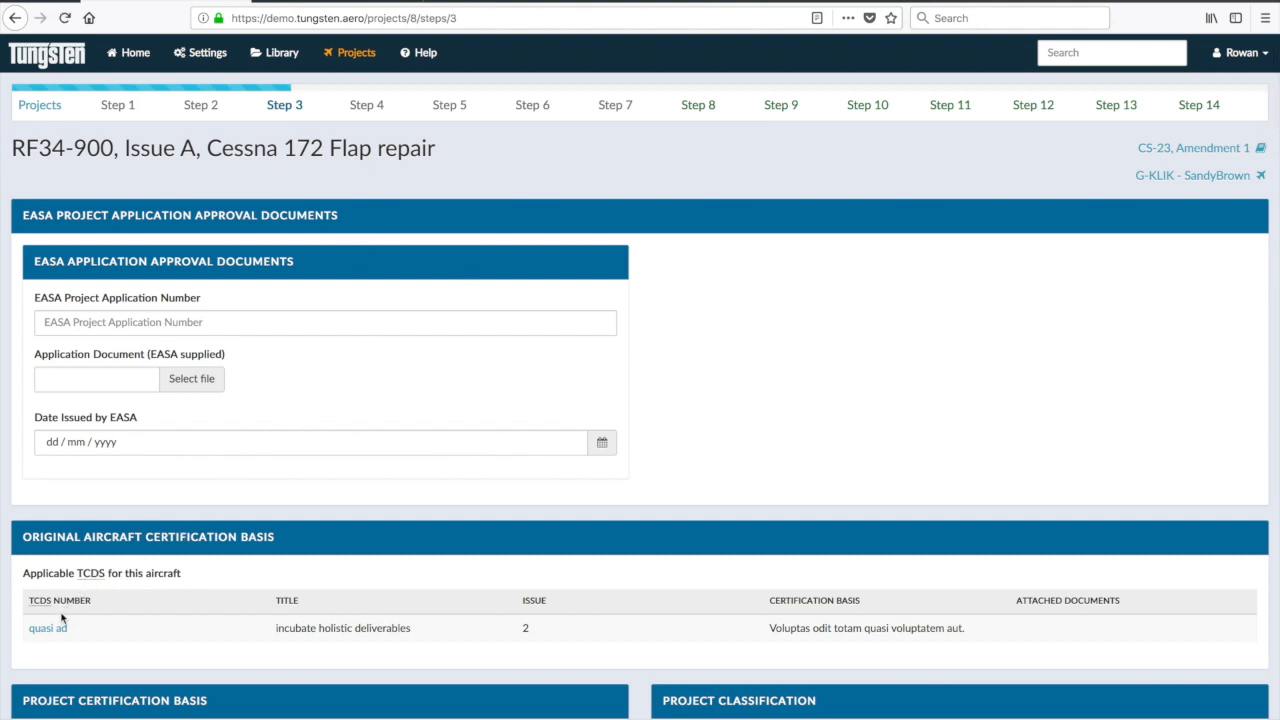
# Change the project certification basis to CS-23, Amendment 3 and save Step 3
pyautogui.scroll(-5, 108, 578)
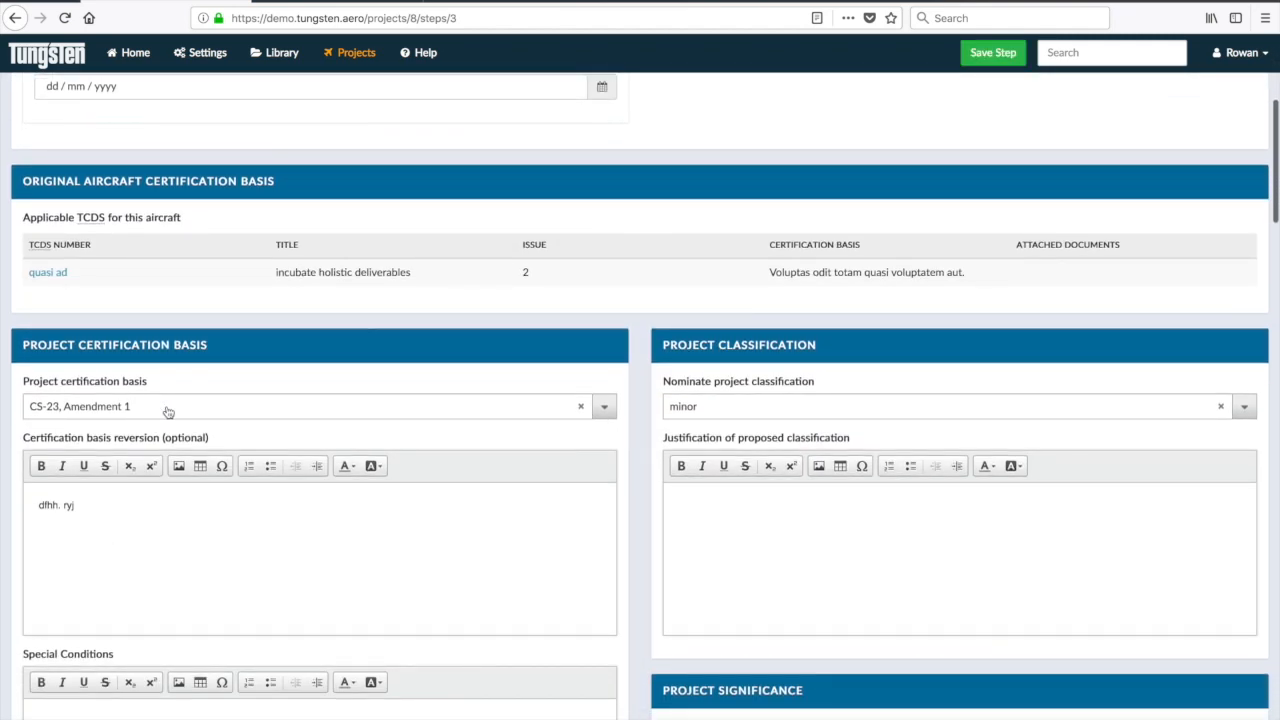
pyautogui.click(604, 410)
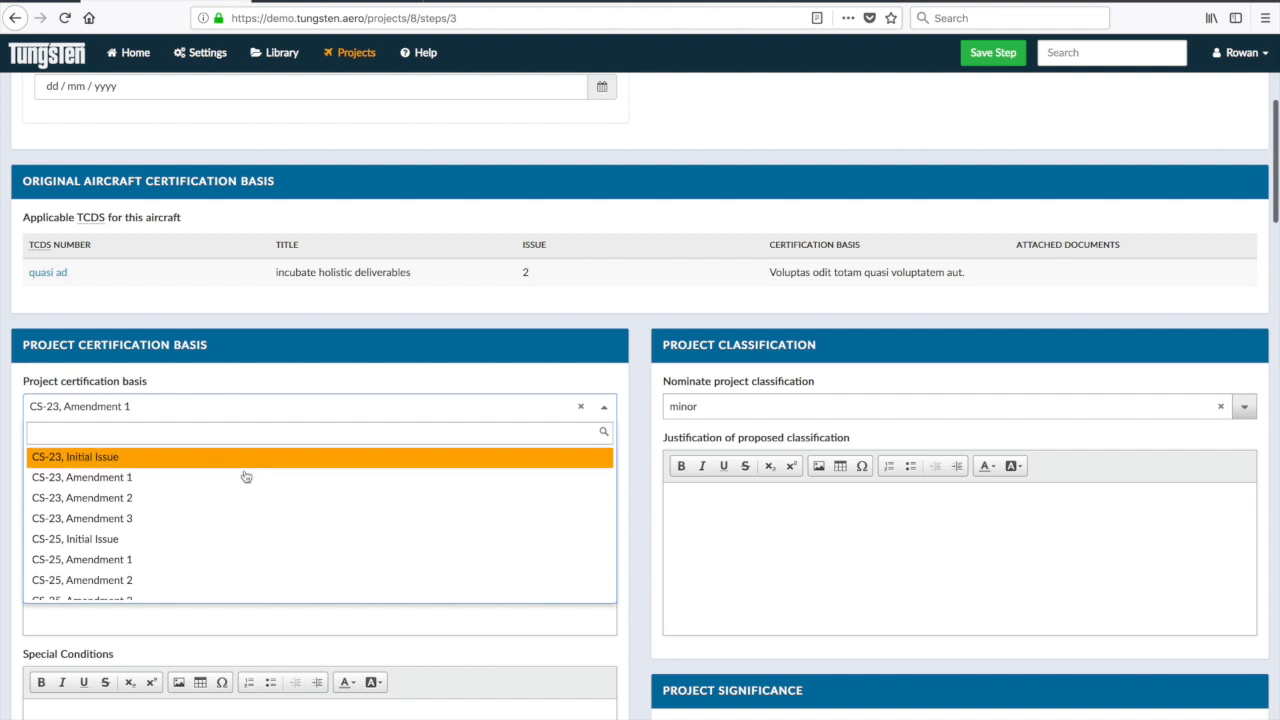
pyautogui.click(118, 518)
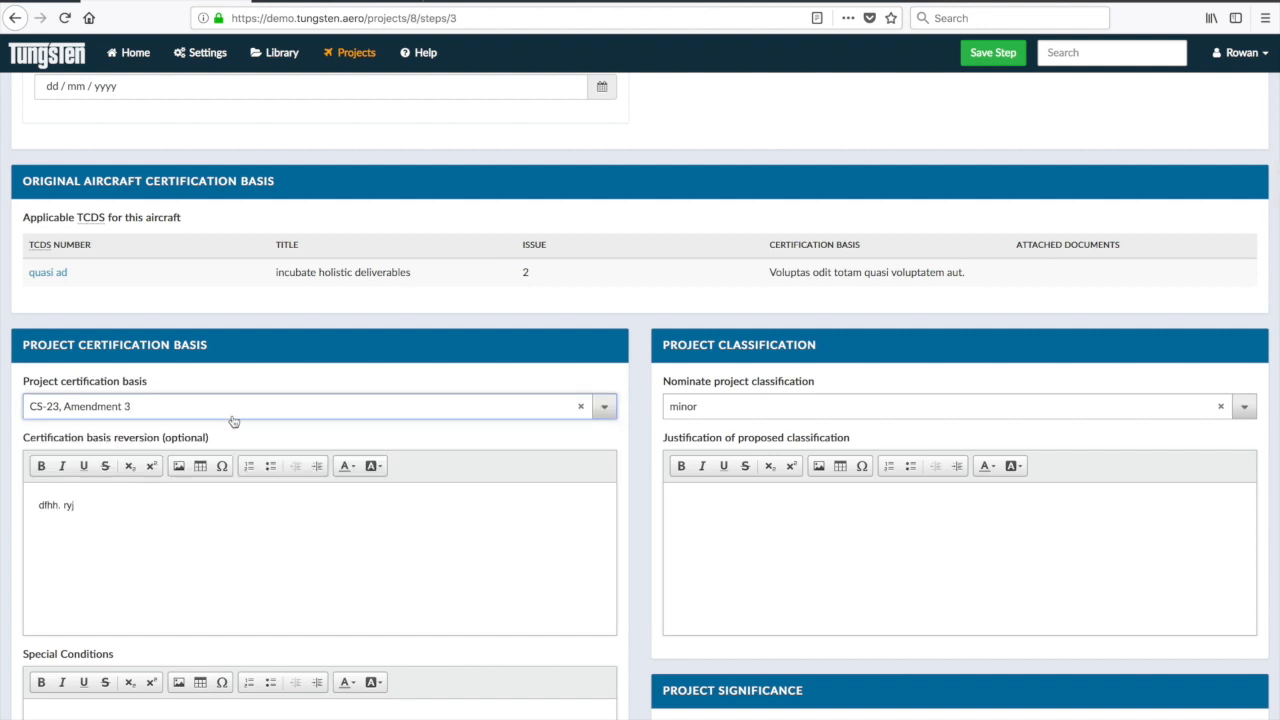
pyautogui.click(990, 54)
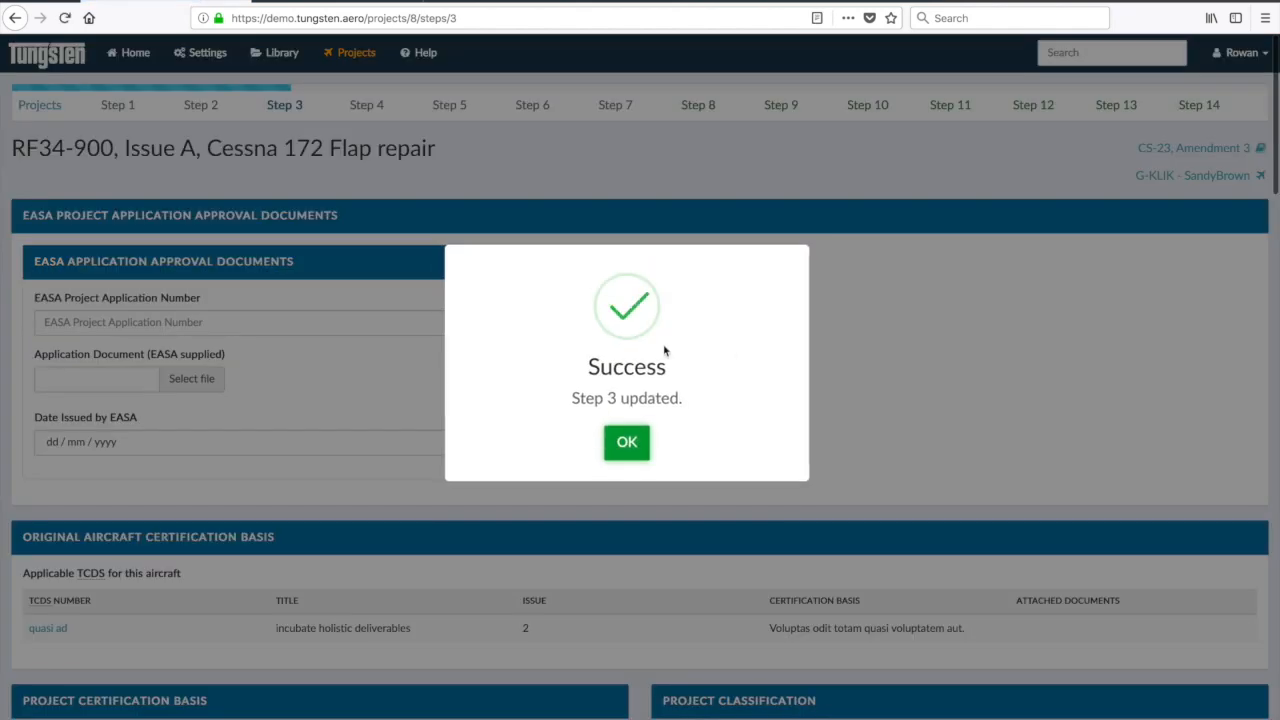
pyautogui.click(629, 441)
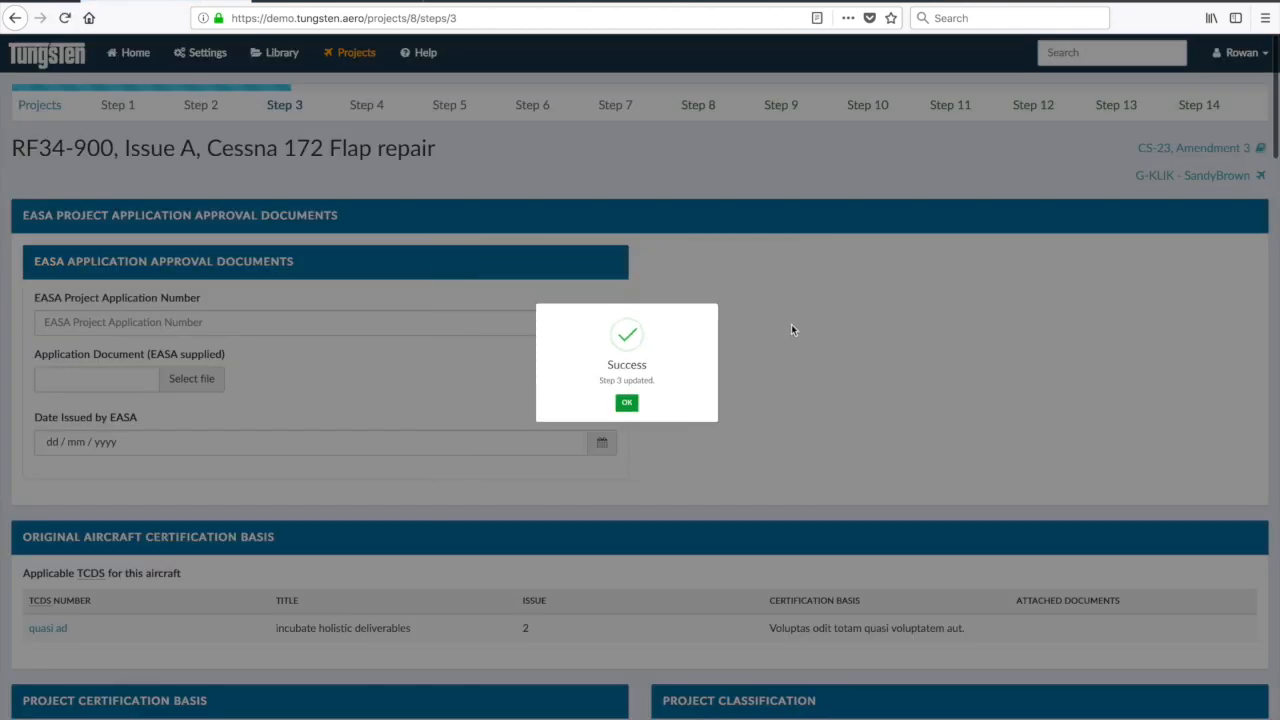
# Look over Step 3's project classification, significance, method of compliance and major or minor justification tests
pyautogui.scroll(-7, 786, 340)
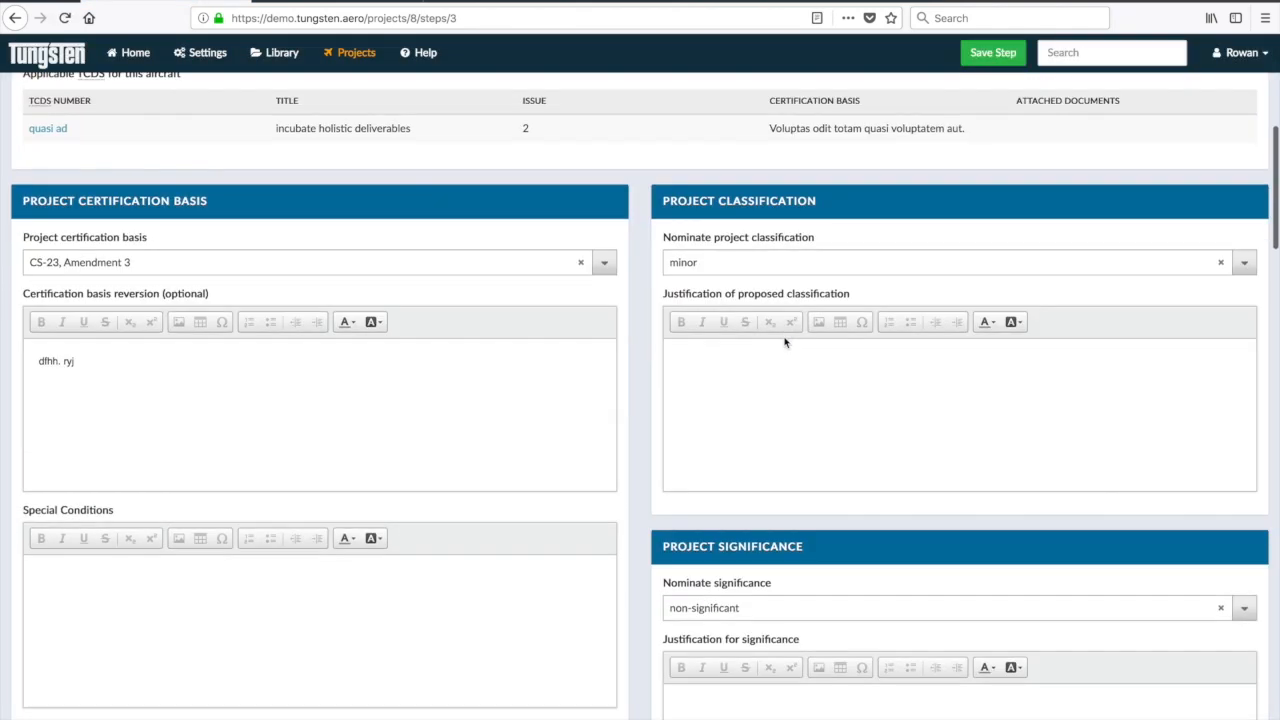
pyautogui.scroll(-3, 786, 340)
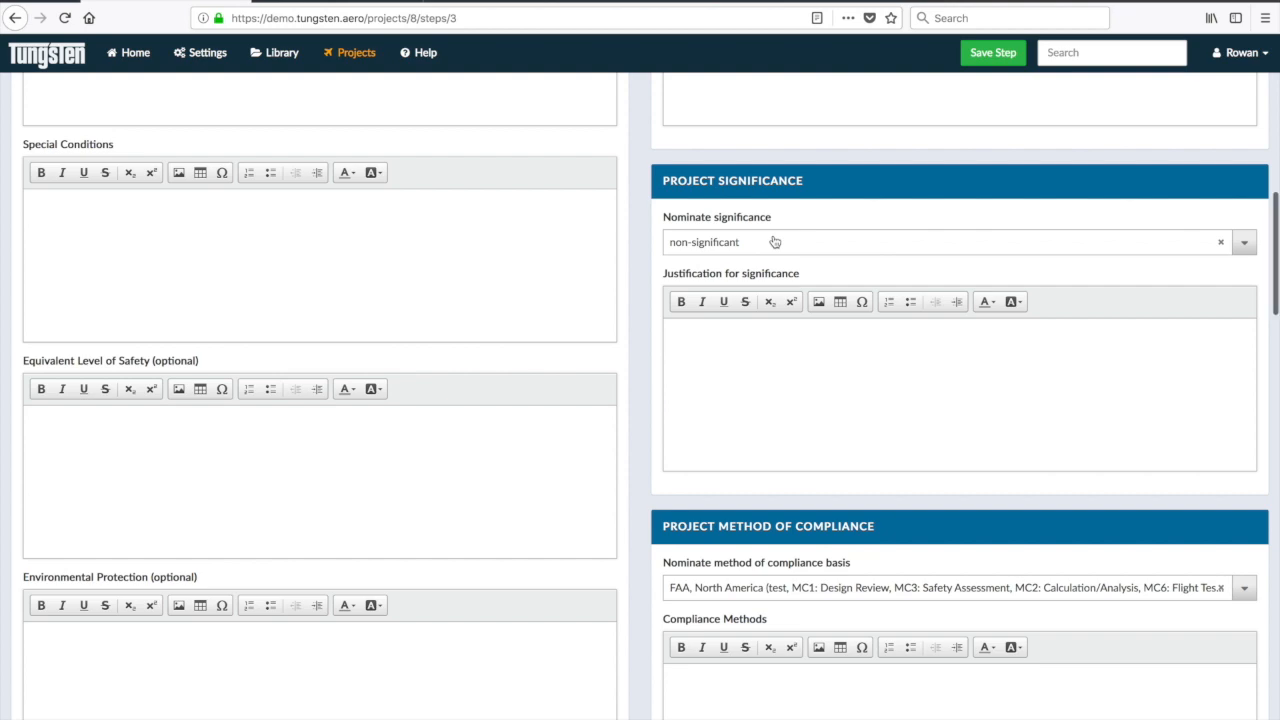
pyautogui.scroll(-4, 774, 242)
pyautogui.scroll(-9, 773, 236)
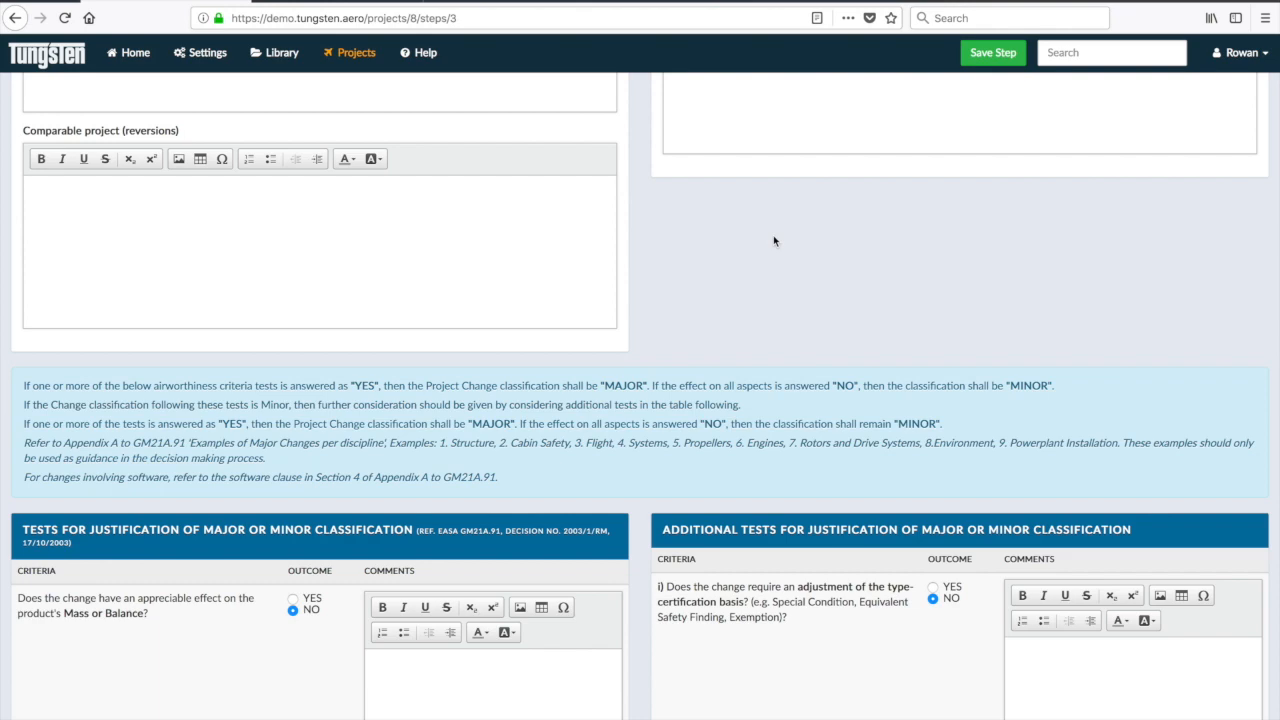
pyautogui.scroll(-5, 773, 240)
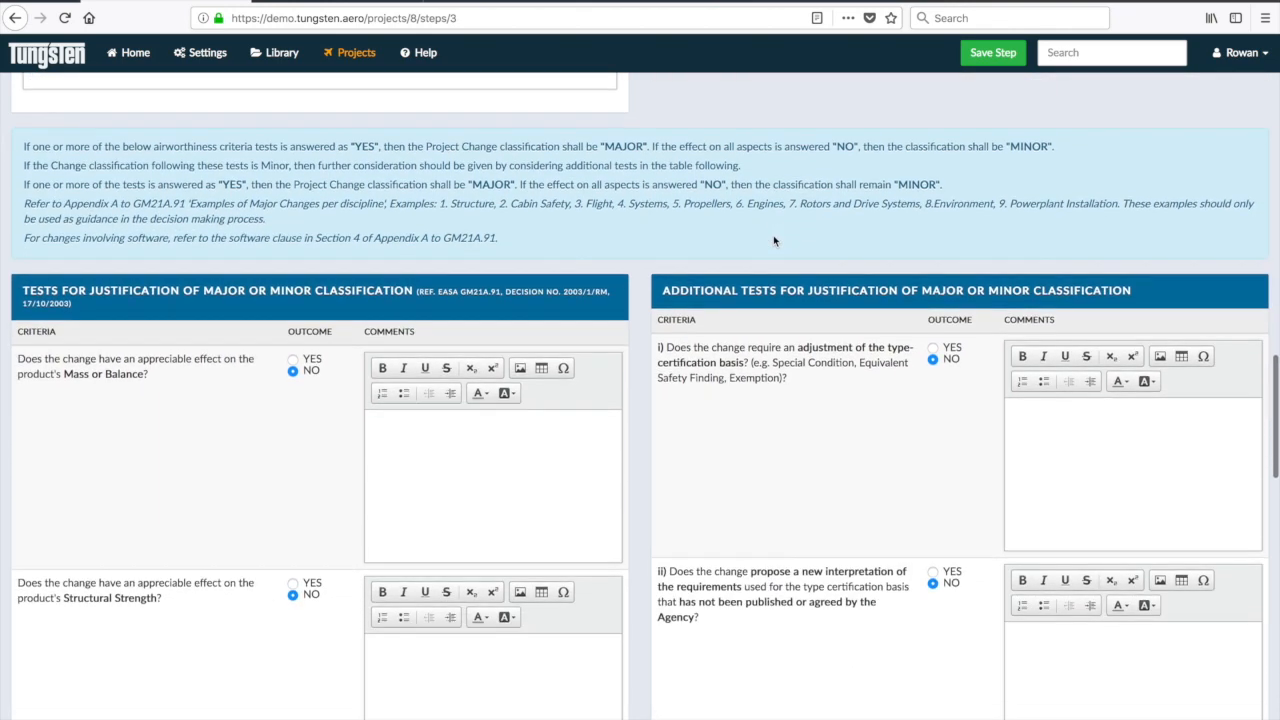
pyautogui.scroll(20, 773, 240)
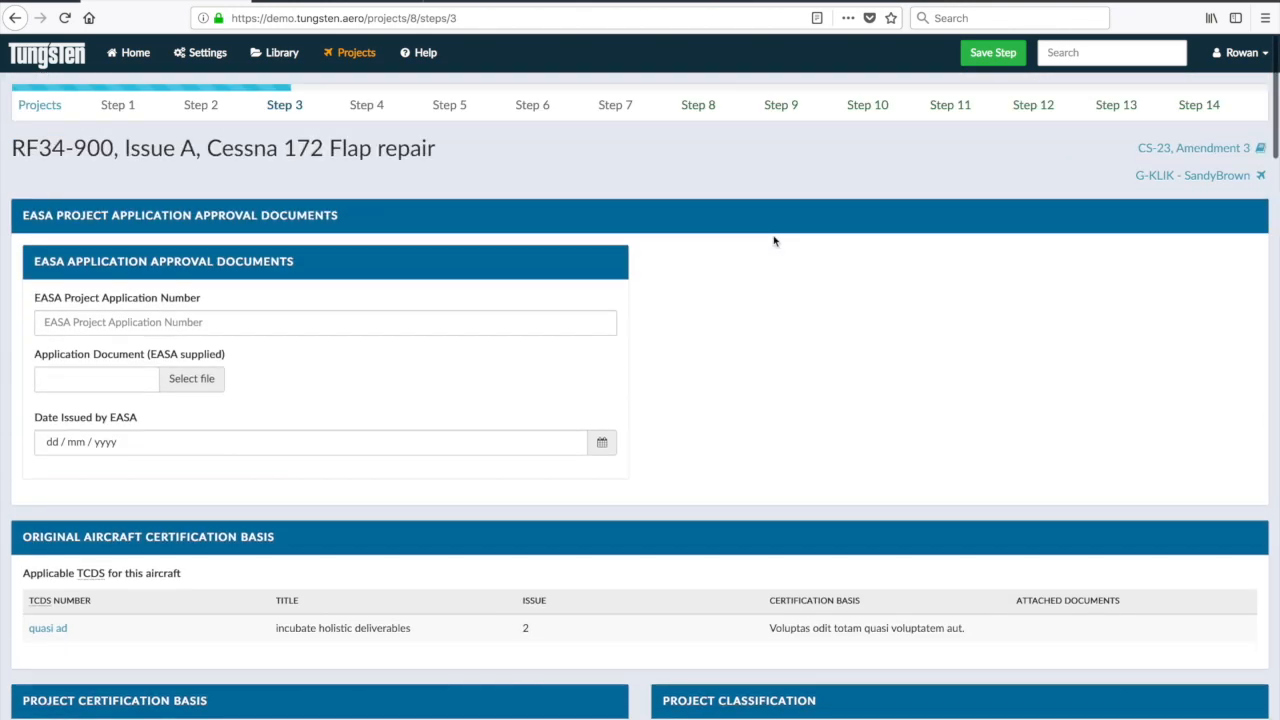
# Open Step 4 and set the project type to Repair in the technical details
pyautogui.click(368, 105)
pyautogui.click(330, 288)
pyautogui.click(716, 285)
pyautogui.click(282, 297)
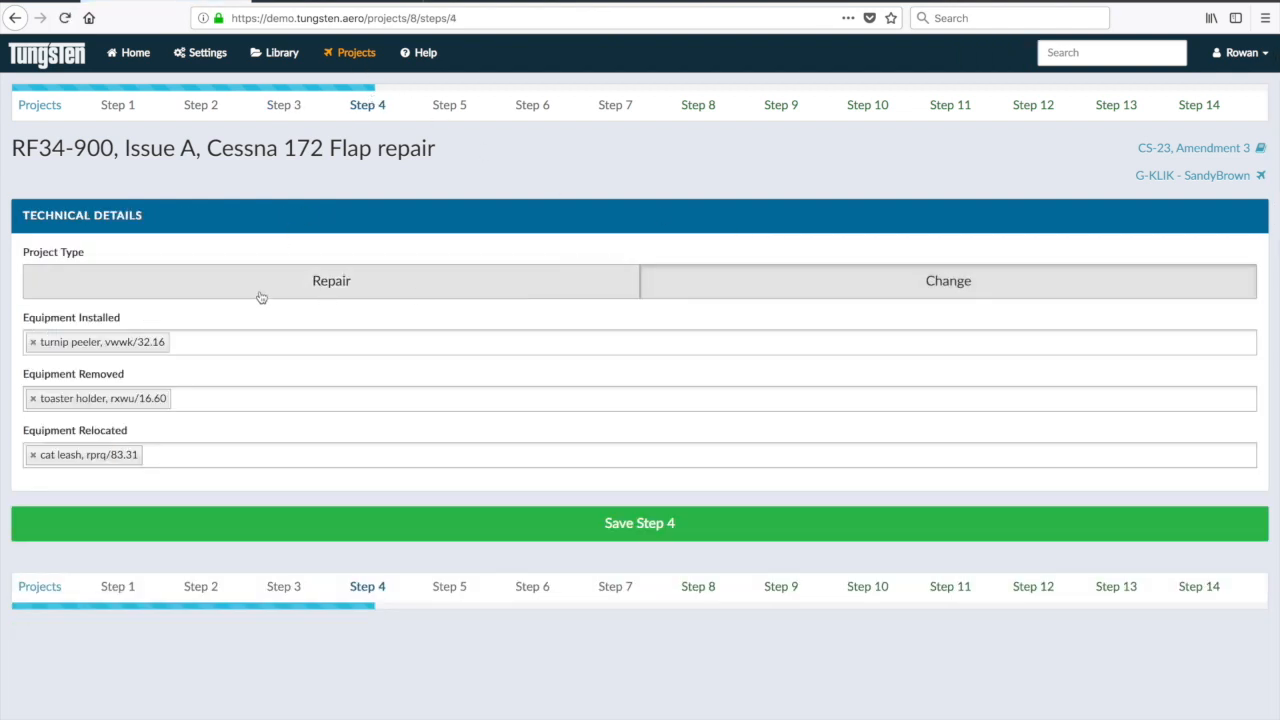
pyautogui.click(337, 286)
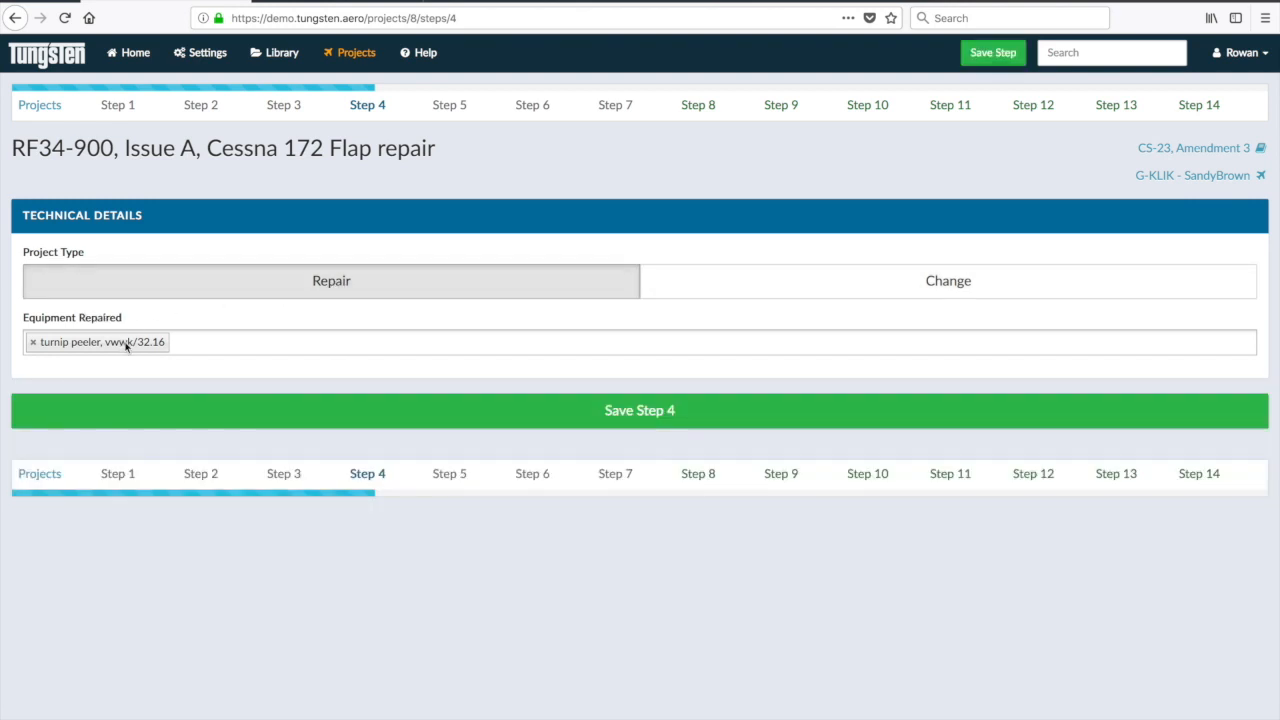
# Replace the turnip peeler under Equipment Repaired with mini bar, vzop/46.60 and toaster holder, rxwu/16.60, and save Step 4
pyautogui.click(33, 343)
pyautogui.rightClick(91, 343)
pyautogui.click(72, 339)
pyautogui.click(73, 343)
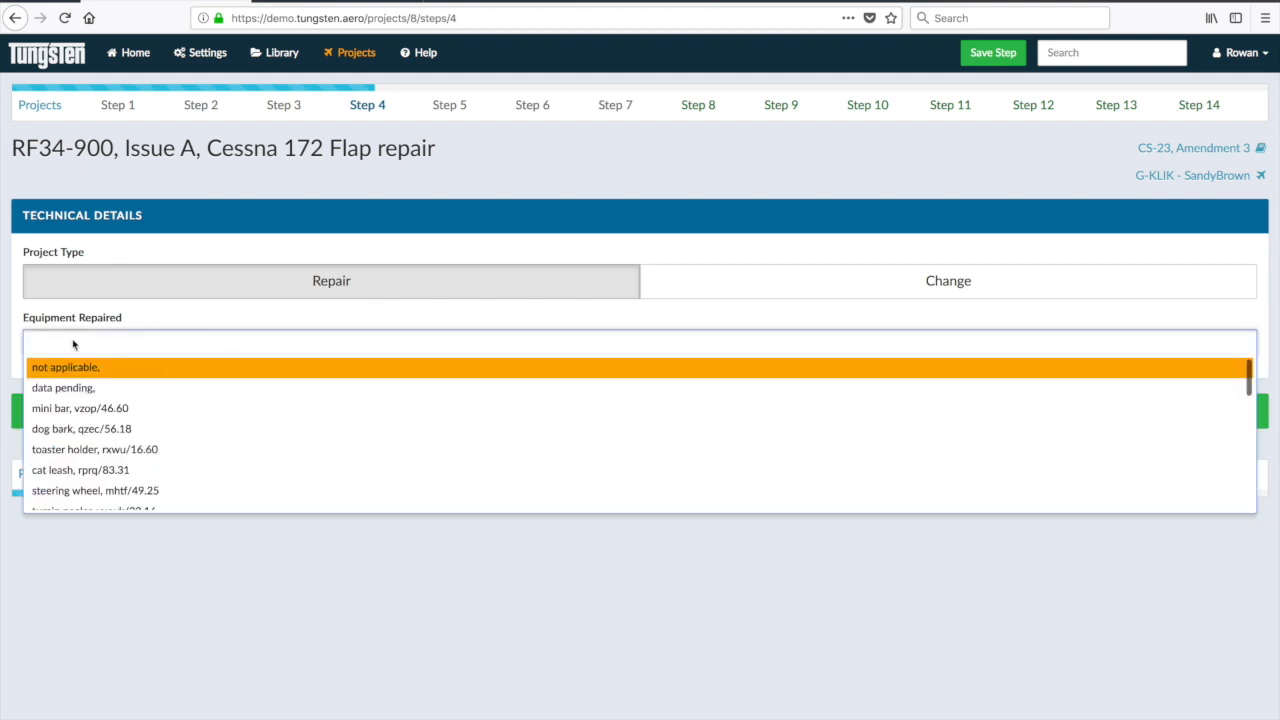
pyautogui.click(81, 408)
pyautogui.click(156, 345)
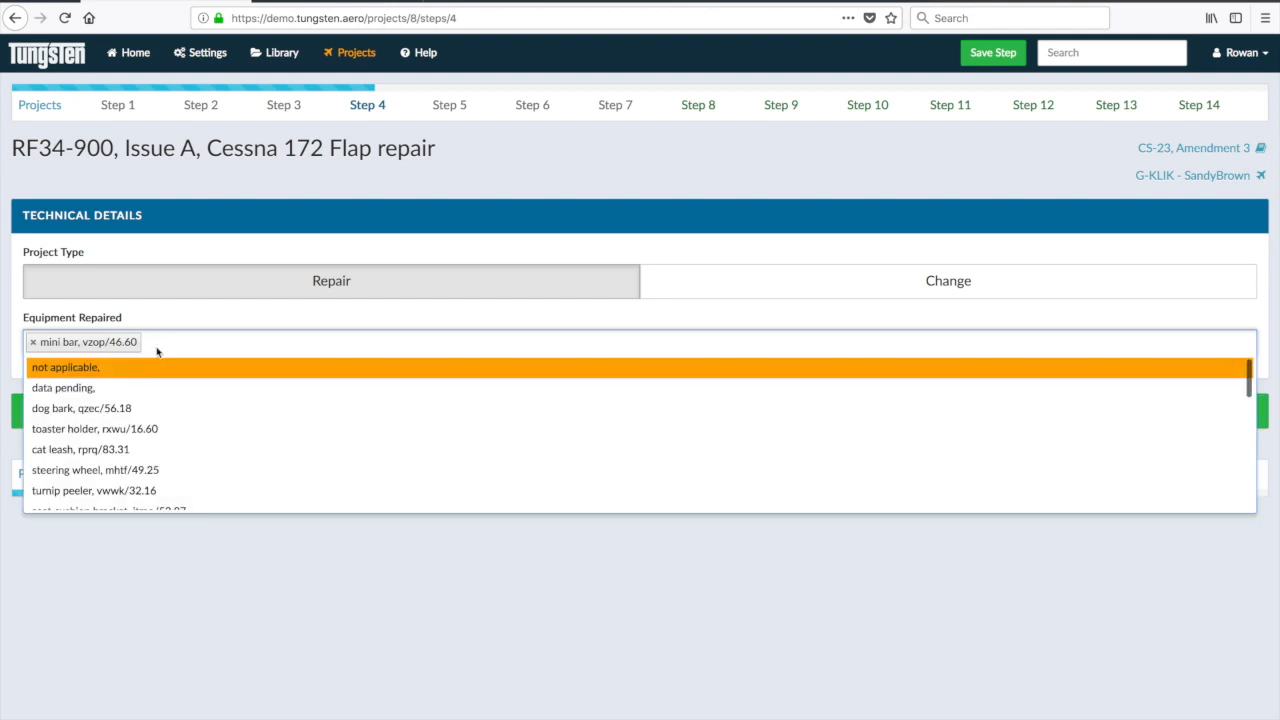
pyautogui.click(127, 437)
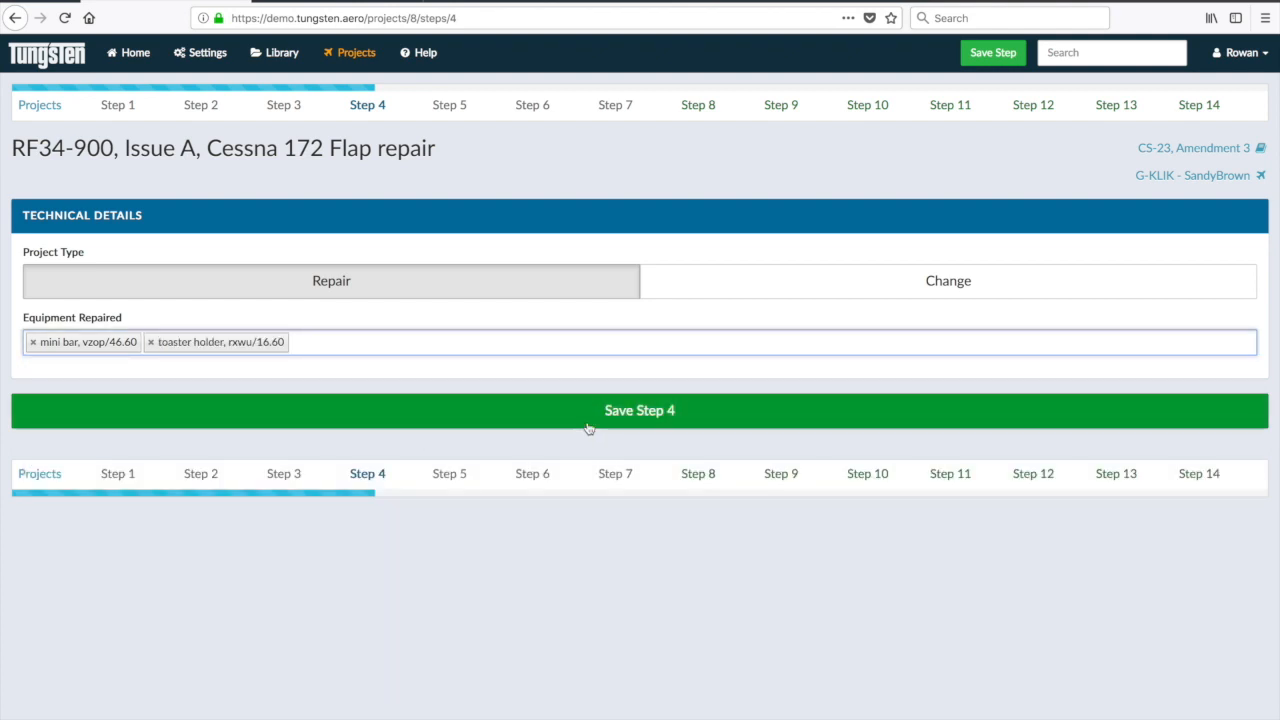
pyautogui.click(636, 411)
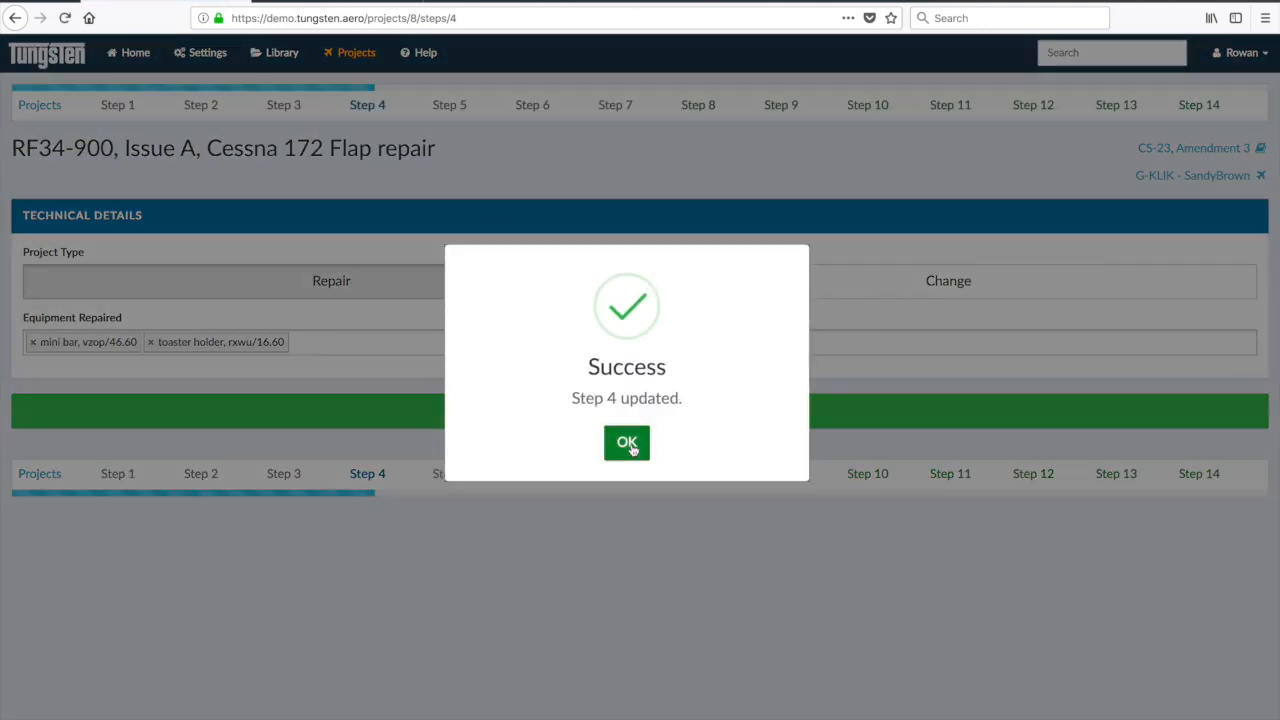
pyautogui.click(628, 445)
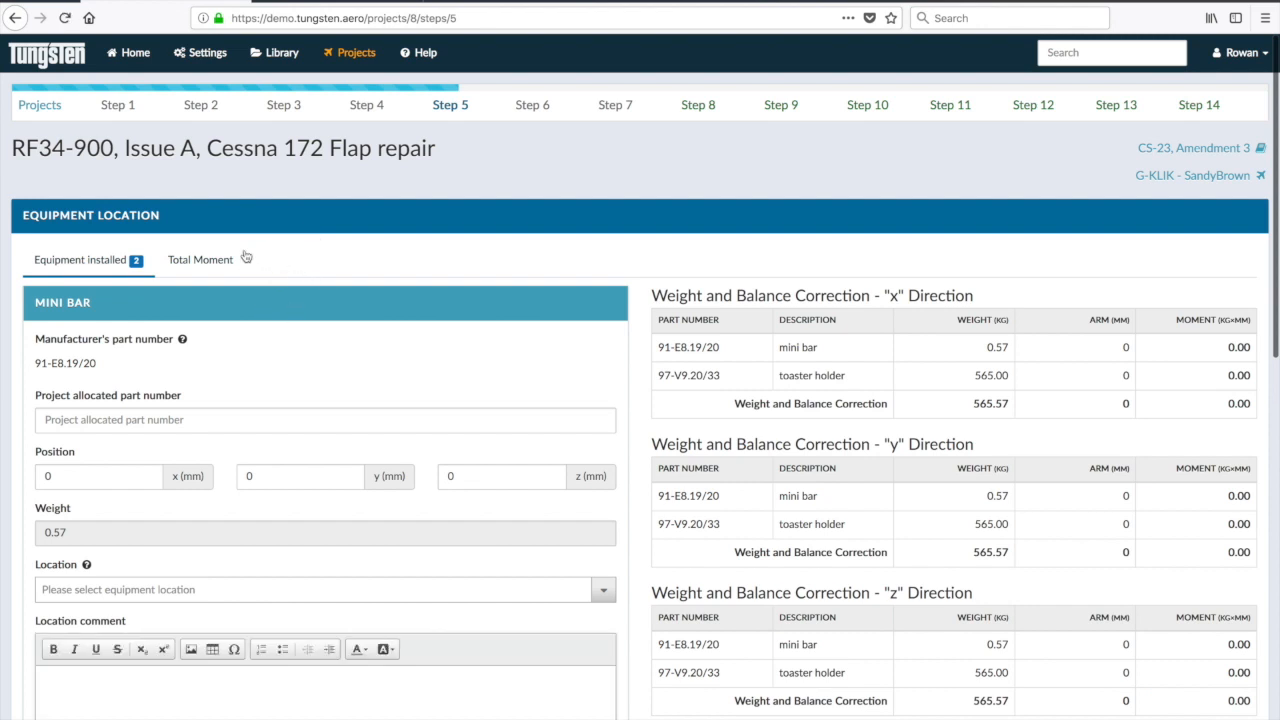
# Set the mini bar's position in Step 5 to x 785 mm, y 7678 mm and z 9869 mm
pyautogui.click(83, 477)
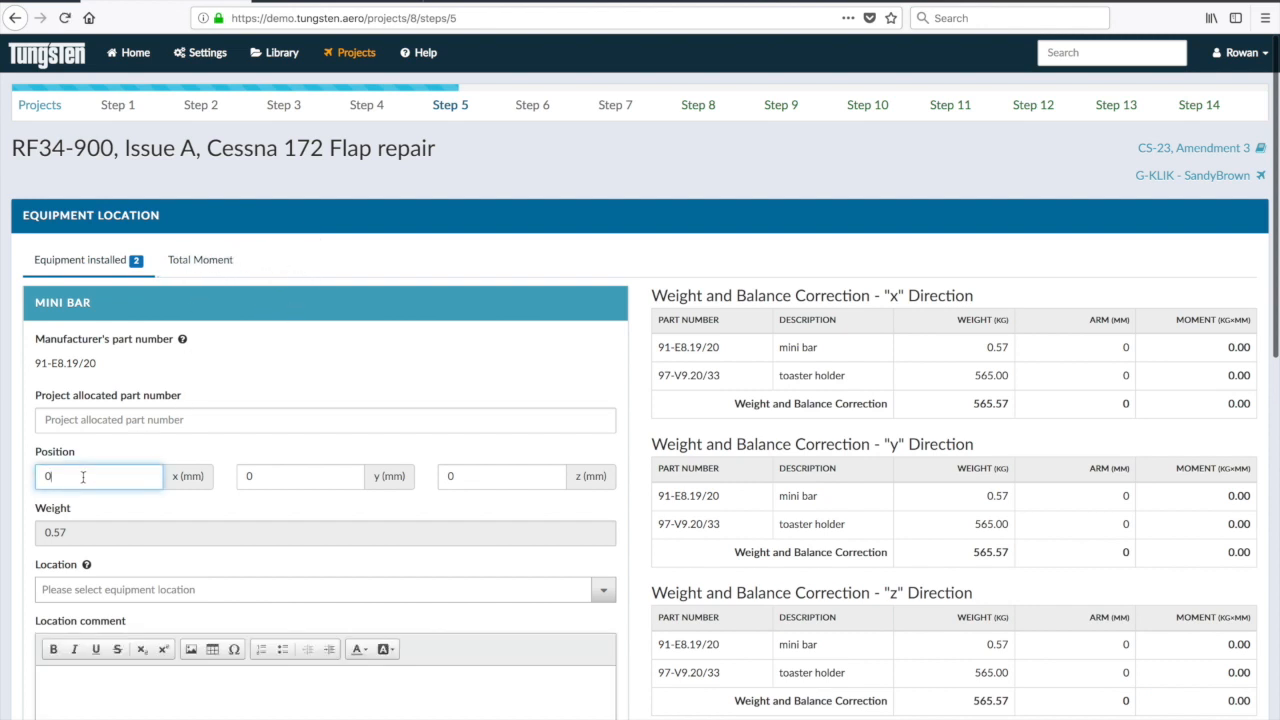
pyautogui.write('78585')
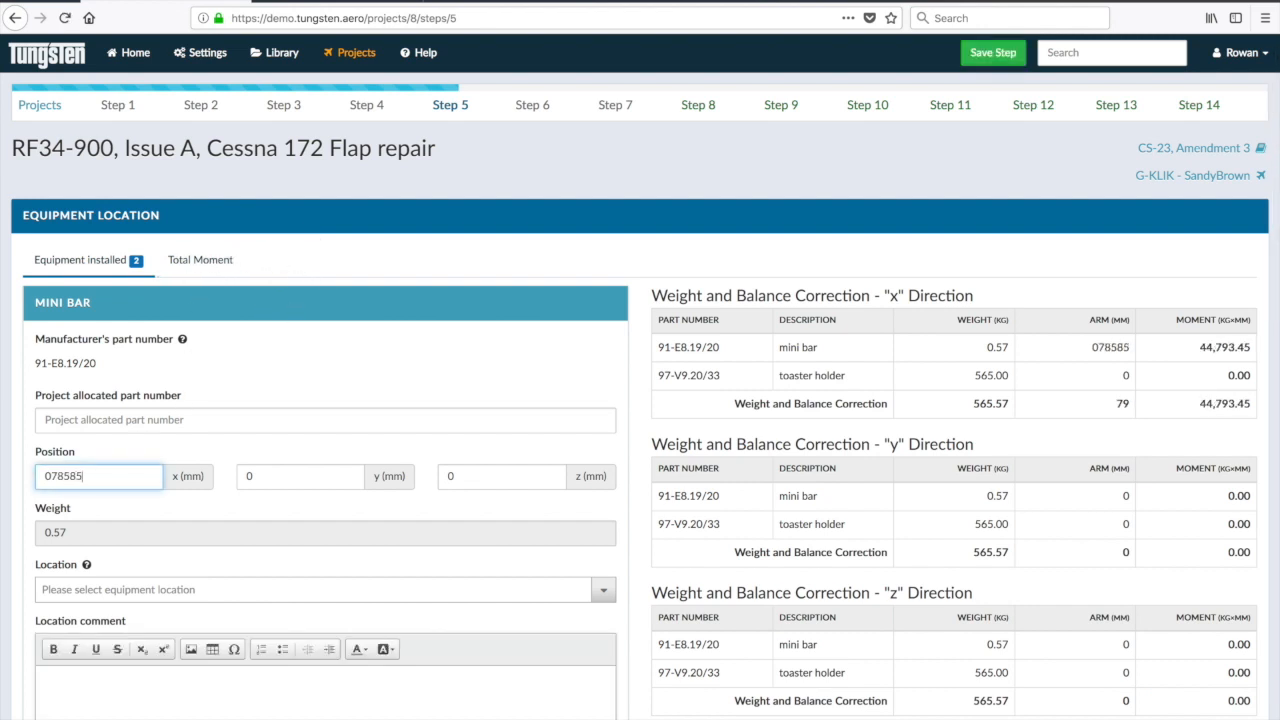
pyautogui.press('BackSpace')
pyautogui.press('BackSpace')
pyautogui.click(249, 476)
pyautogui.write('7678')
pyautogui.press('Tab')
pyautogui.write('9869')
pyautogui.press('Tab')
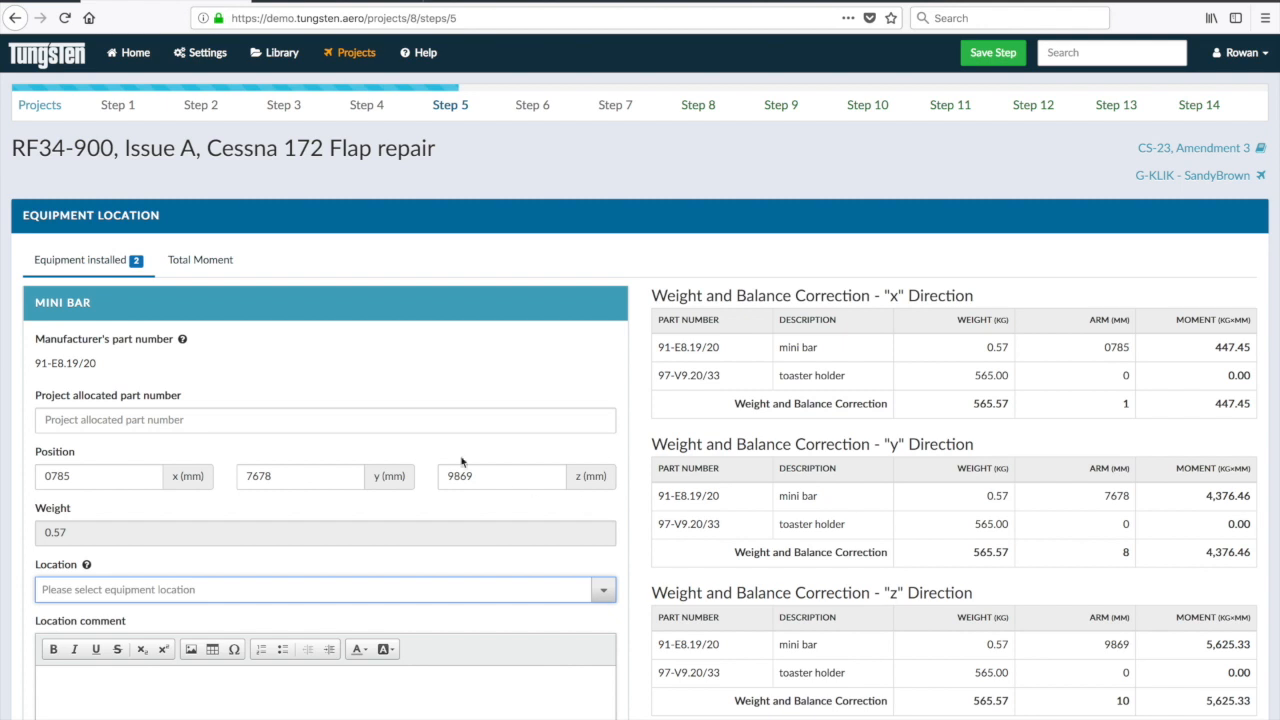
# View the combined total moment tables for the installed equipment and save Step 5
pyautogui.click(206, 261)
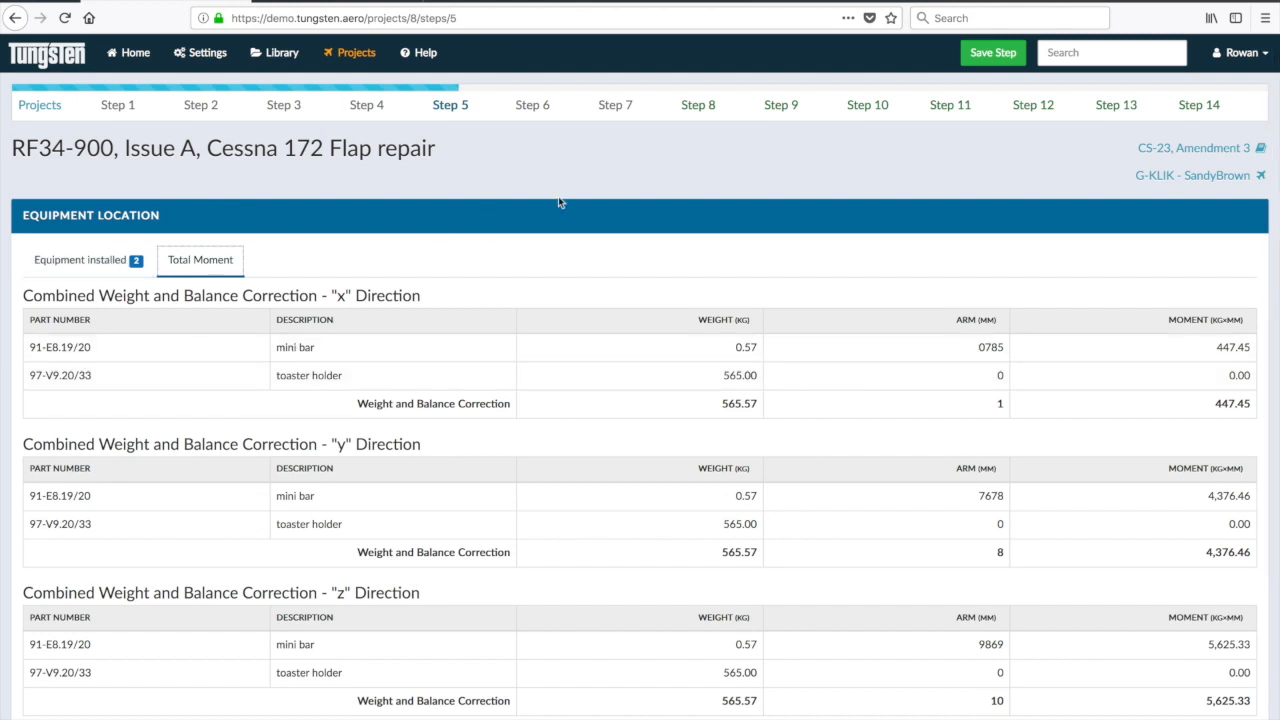
pyautogui.click(993, 53)
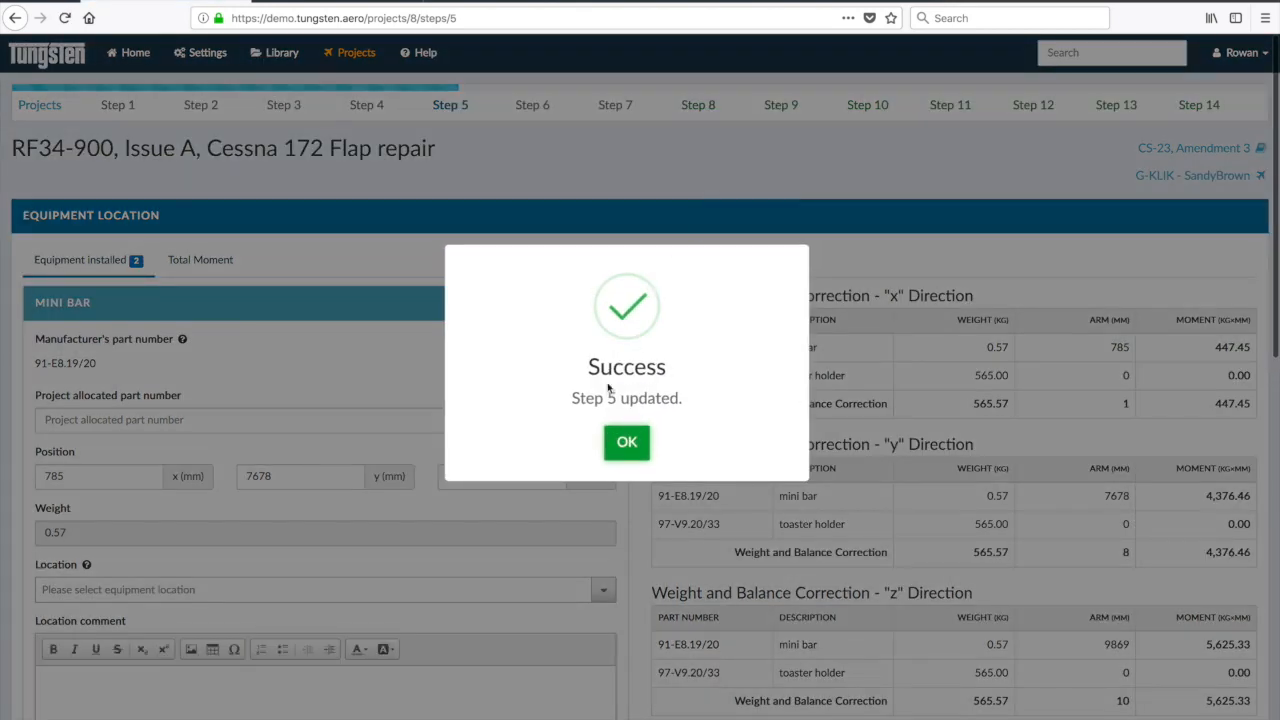
pyautogui.click(627, 442)
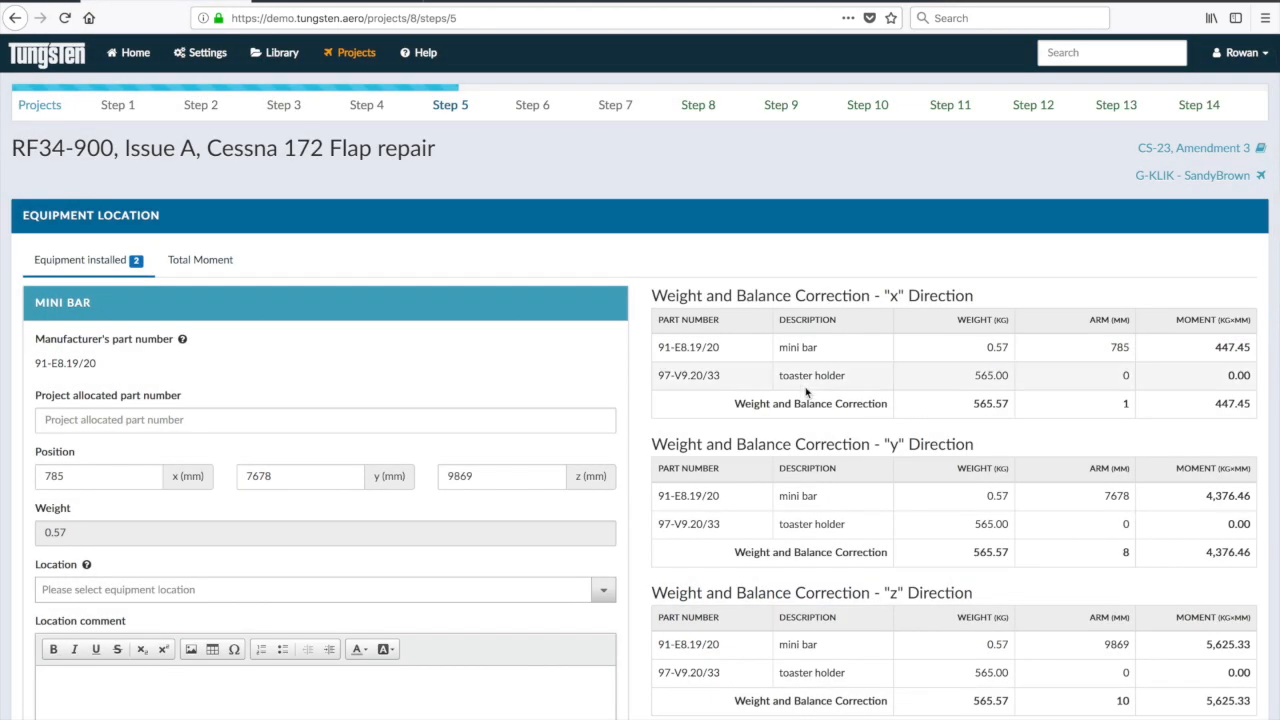
# Mark CS 23.1 Applicability as an applicable paragraph in Step 6 and assign toaster holder as its applicable equipment
pyautogui.click(540, 106)
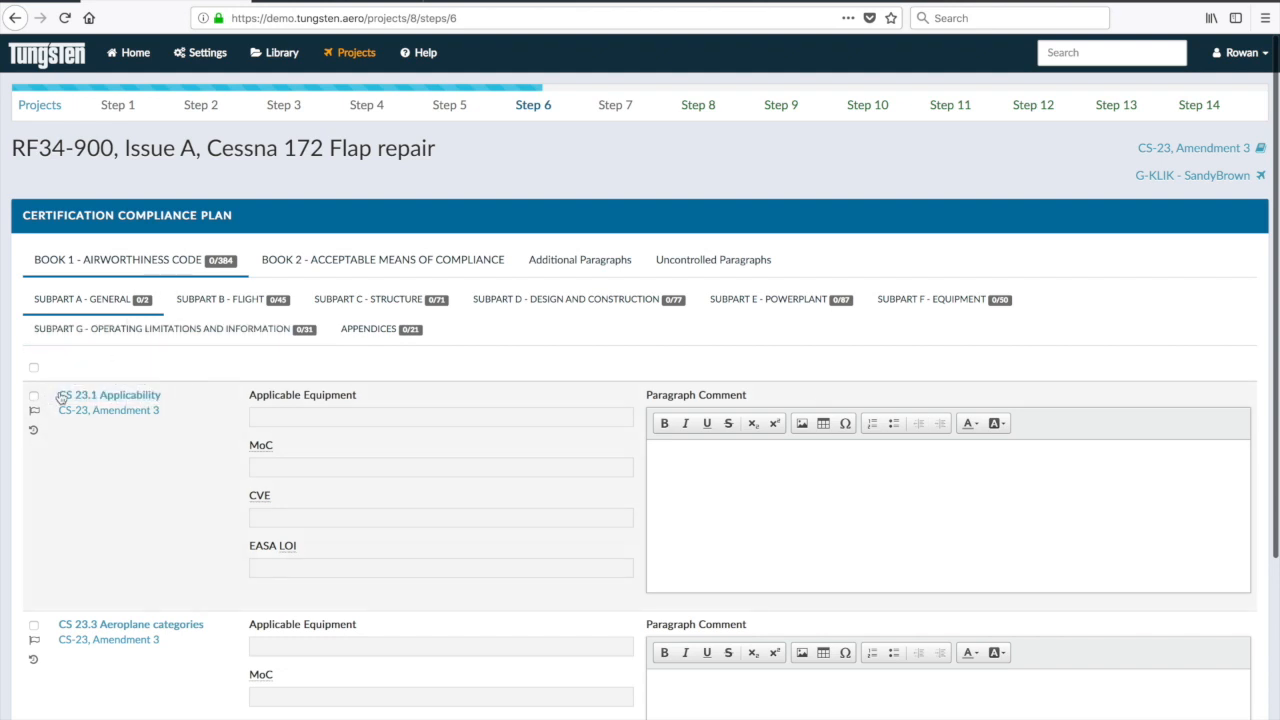
pyautogui.click(33, 395)
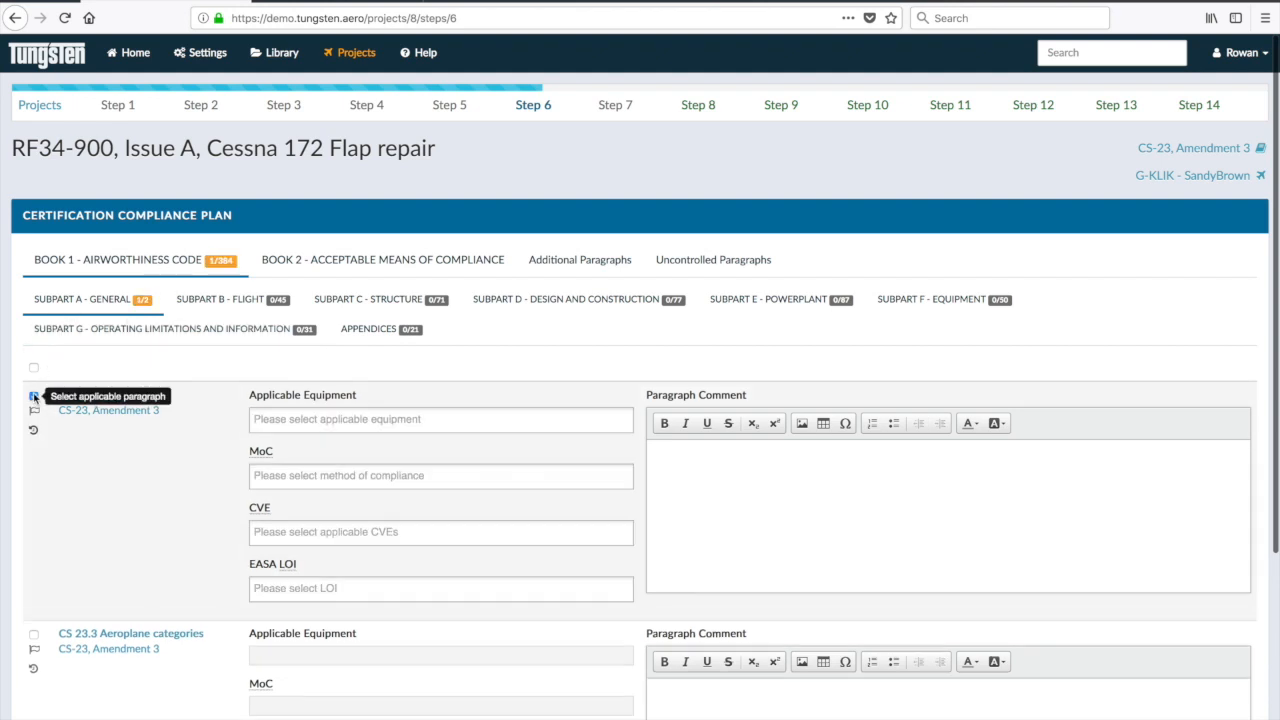
pyautogui.click(309, 414)
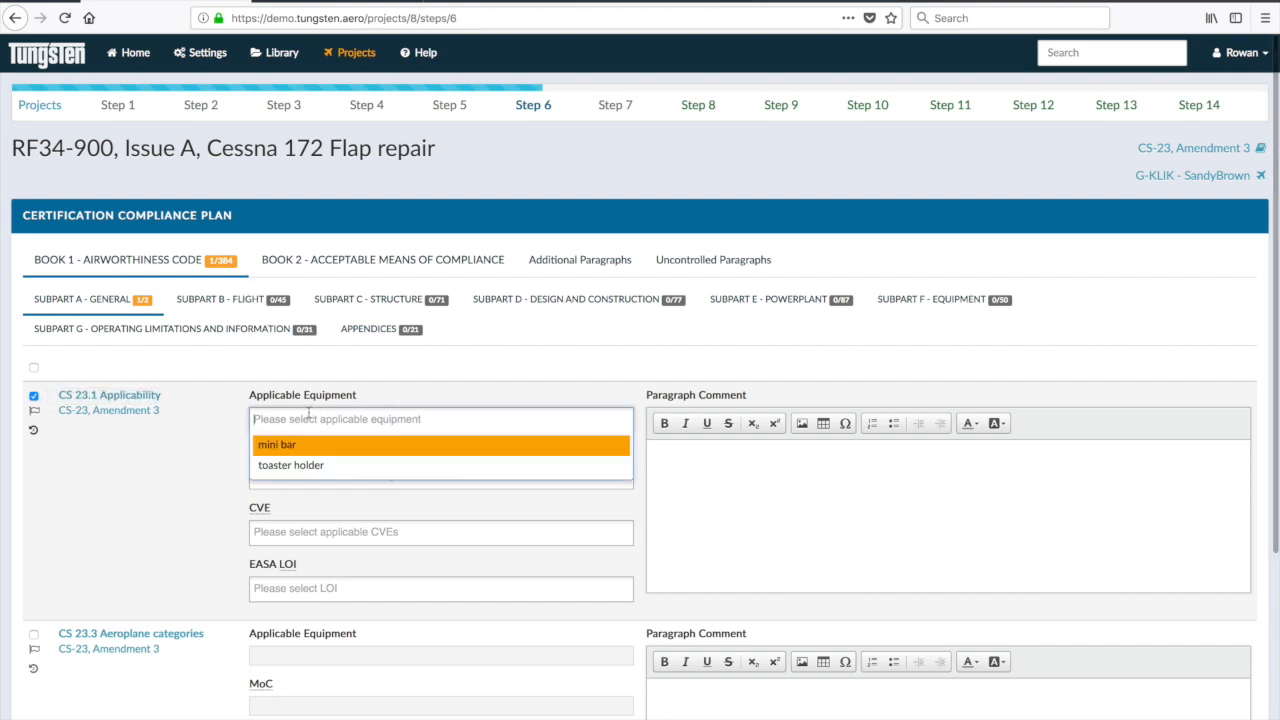
pyautogui.click(289, 464)
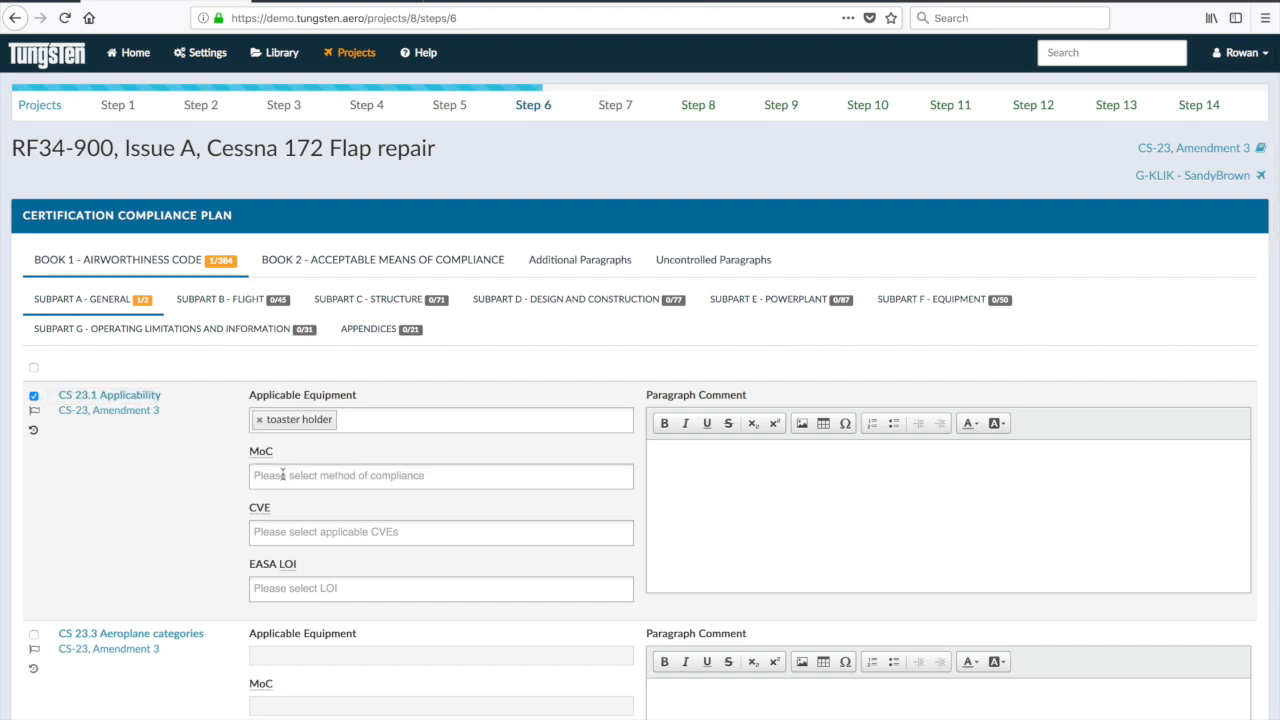
# Set CS 23.1's MoC to MC6: Flight Tests, its CVE to CVE: Panel 3 - Structures and its EASA LOI to not applicable
pyautogui.click(286, 474)
pyautogui.click(286, 519)
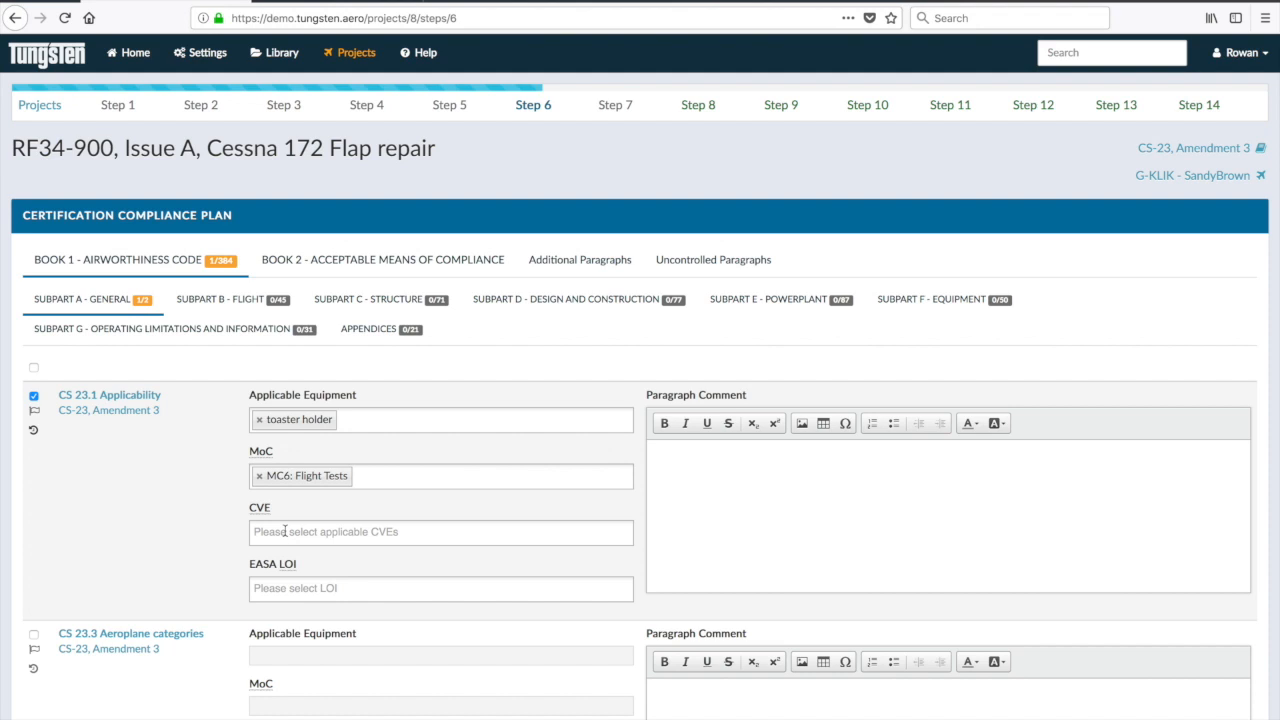
pyautogui.click(284, 524)
pyautogui.click(289, 594)
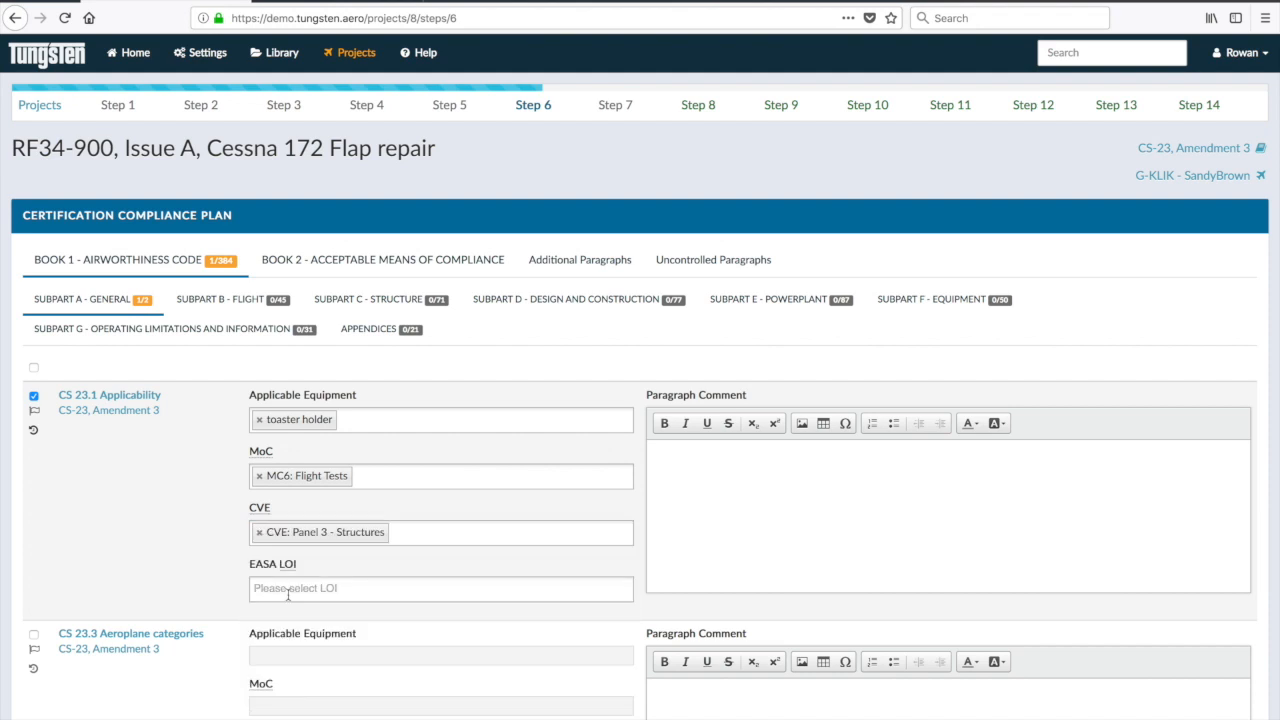
pyautogui.click(286, 590)
pyautogui.click(289, 635)
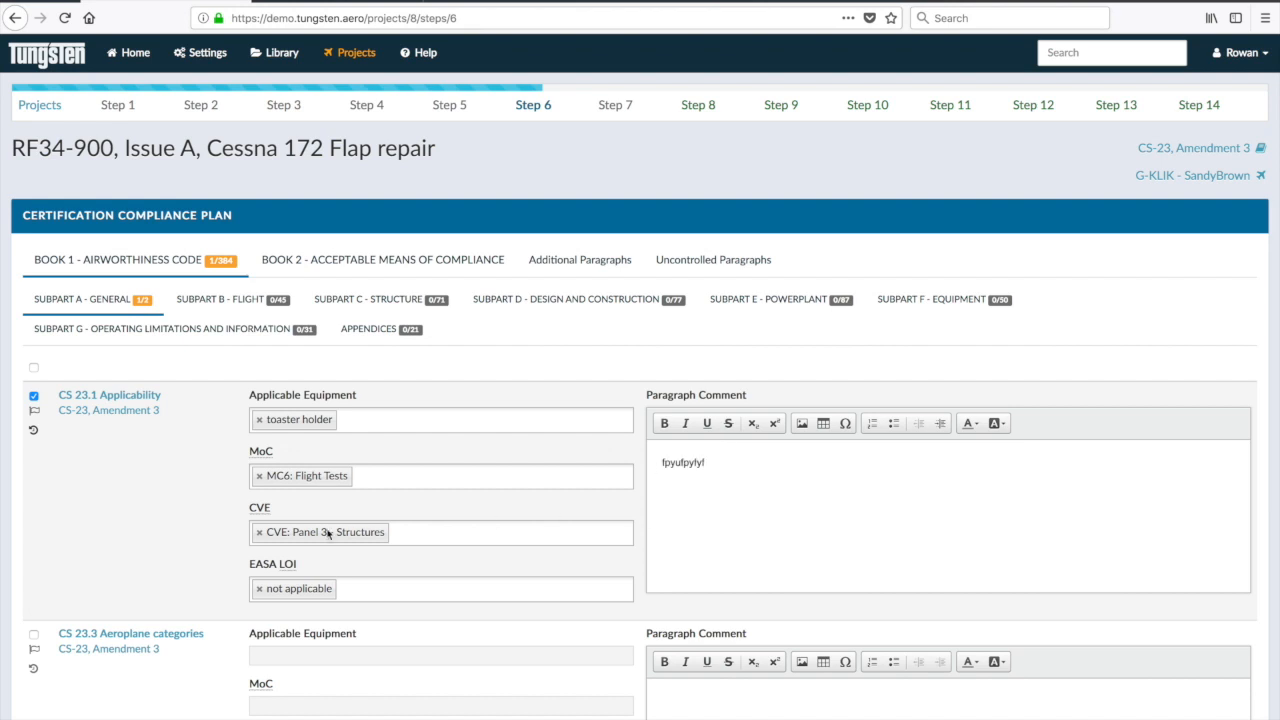
# Mark CS 23.3 Aeroplane categories as an applicable paragraph and switch it to the CS 23.3 version from CS-23, Amendment 1
pyautogui.scroll(-3, 114, 564)
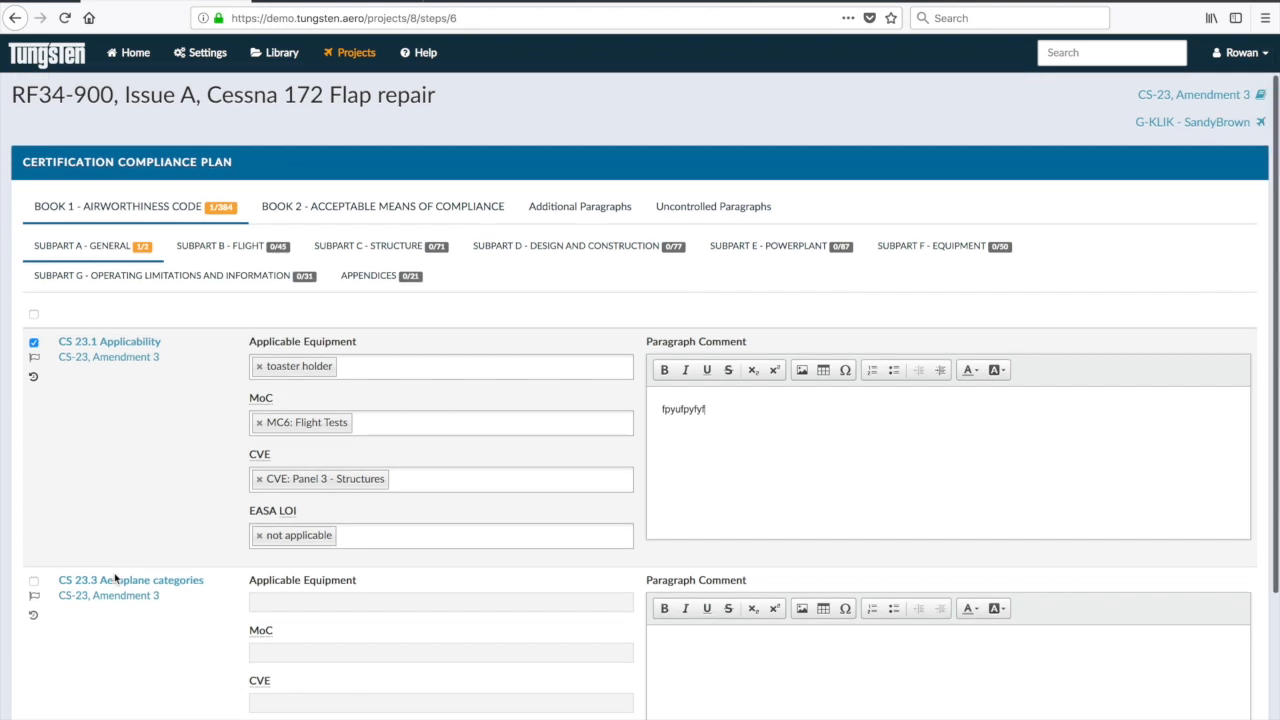
pyautogui.click(34, 453)
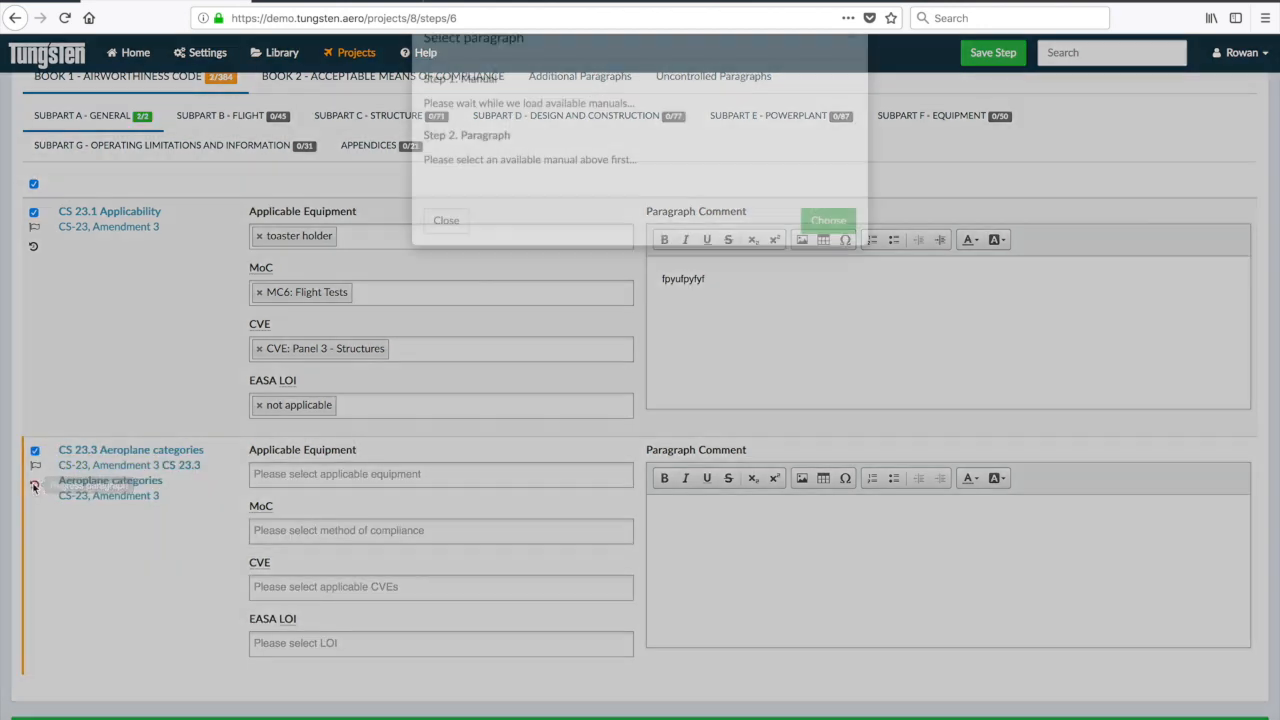
pyautogui.click(33, 485)
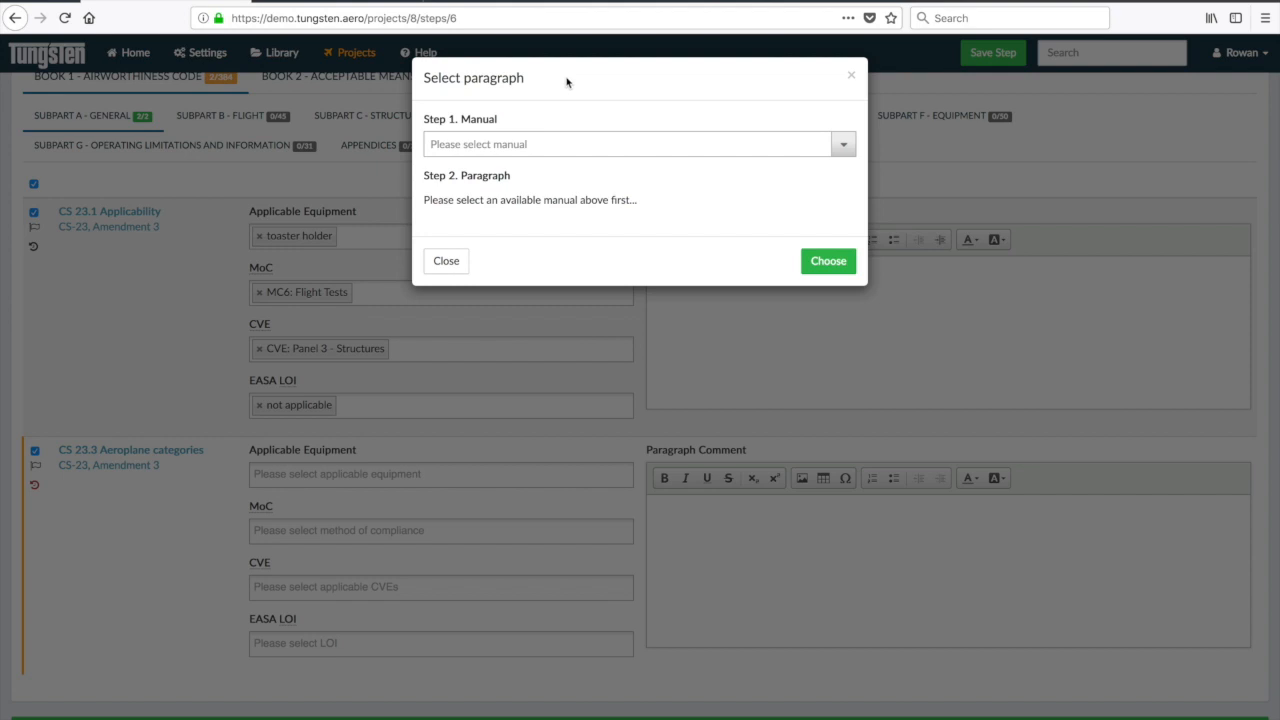
pyautogui.click(544, 149)
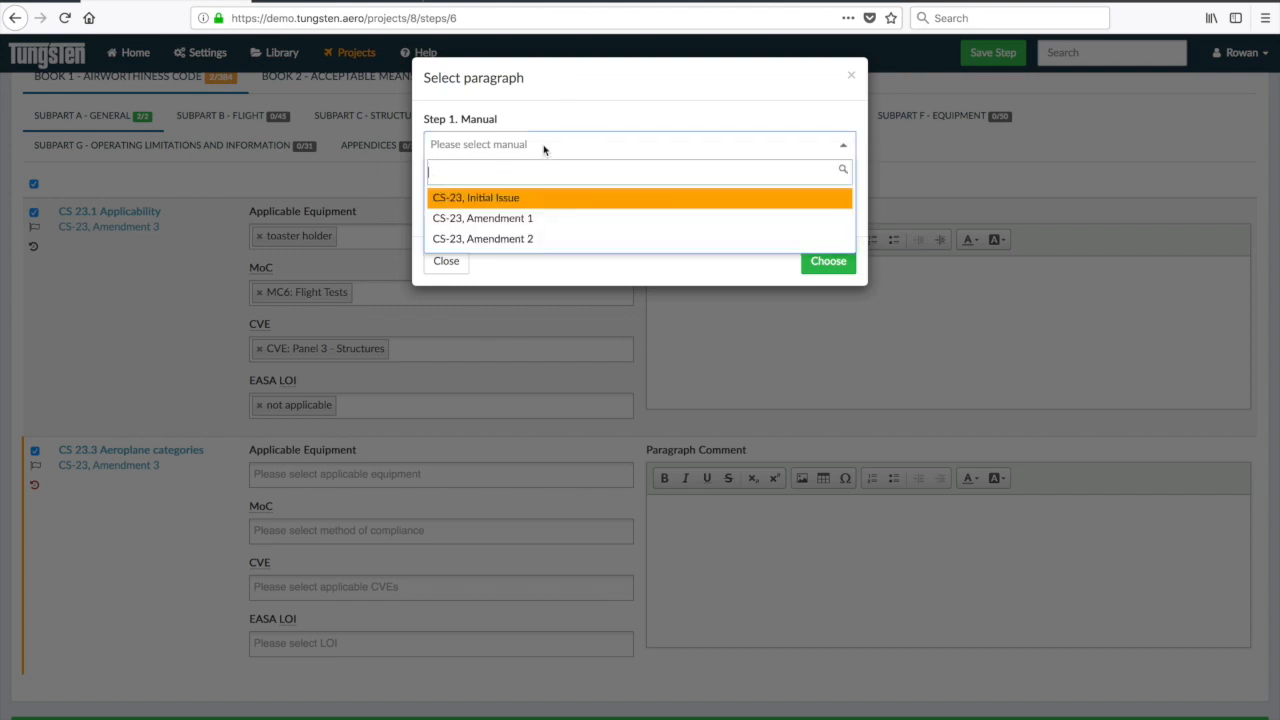
pyautogui.click(531, 219)
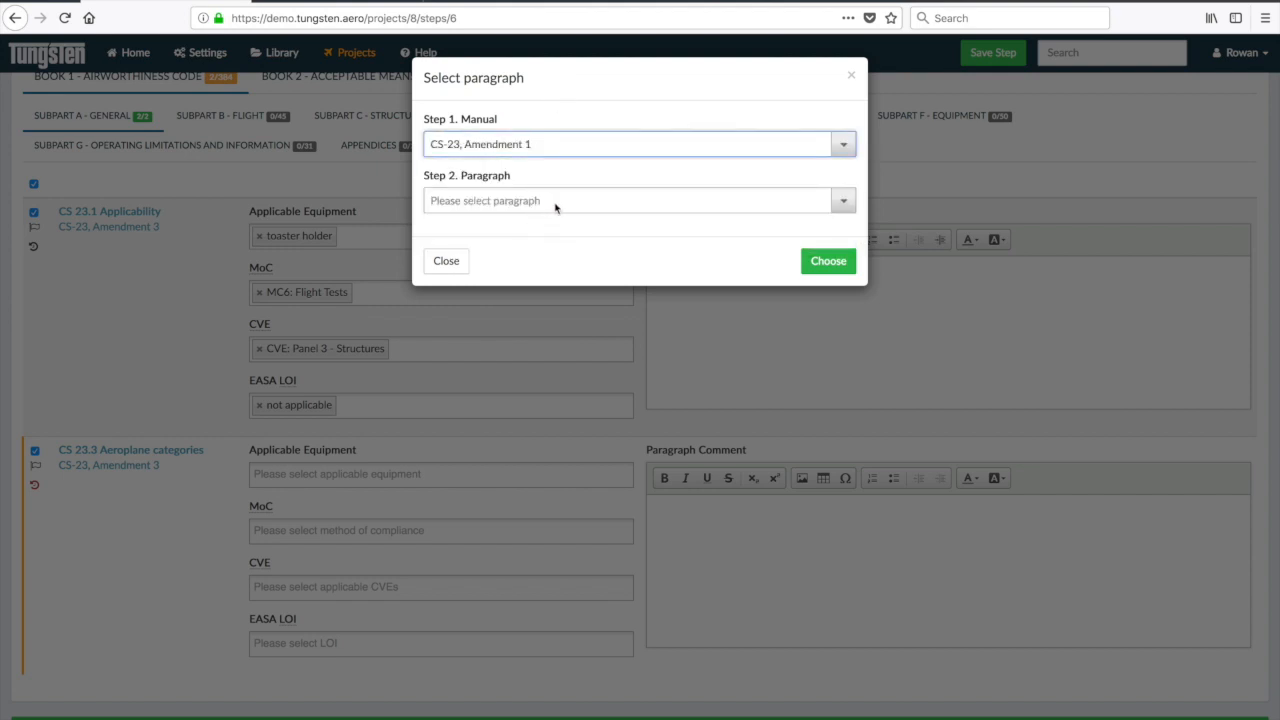
pyautogui.click(555, 203)
pyautogui.click(534, 255)
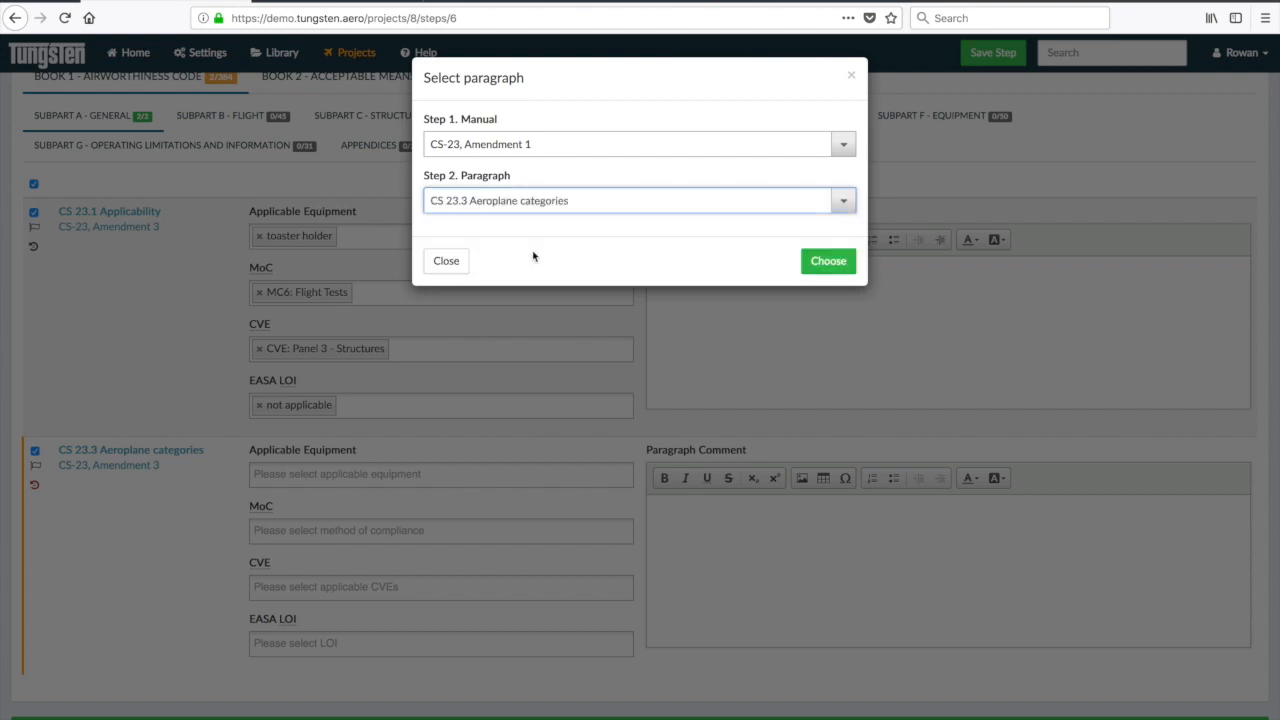
pyautogui.click(818, 264)
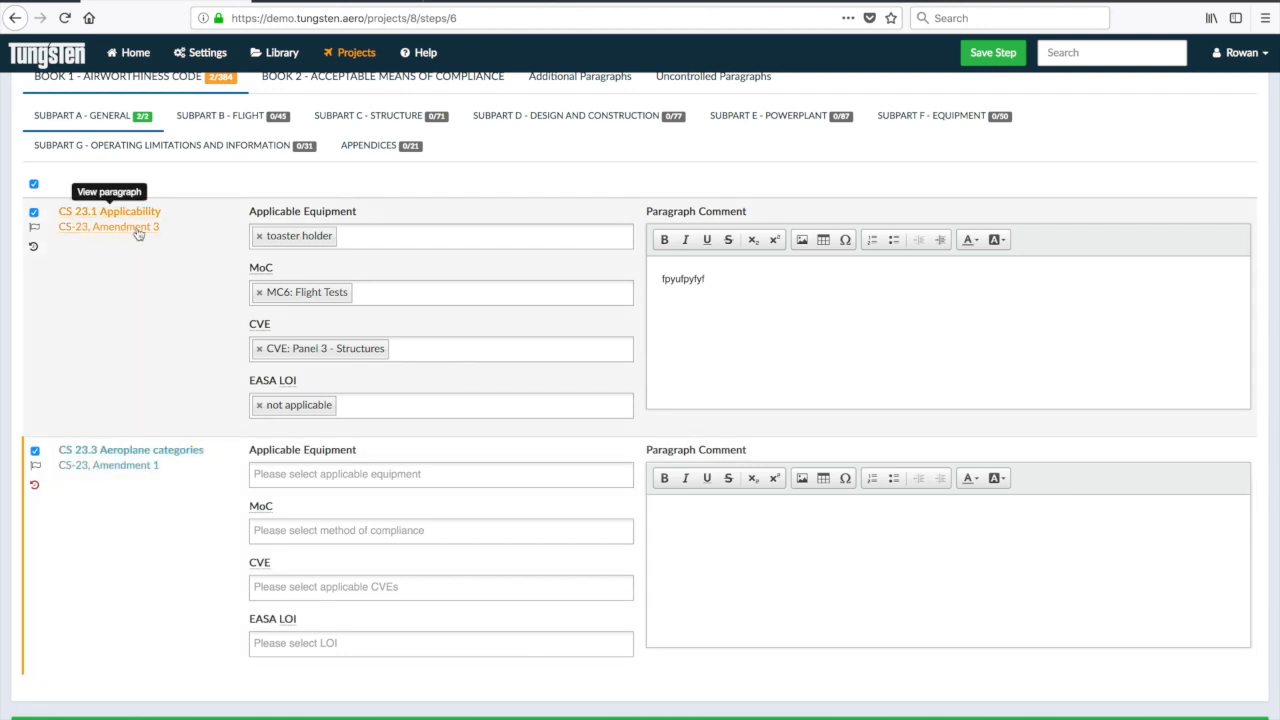
# In Subpart B - Flight, mark CS 23.21 Proof of compliance as applicable and assign mini bar as its applicable equipment
pyautogui.scroll(3, 138, 232)
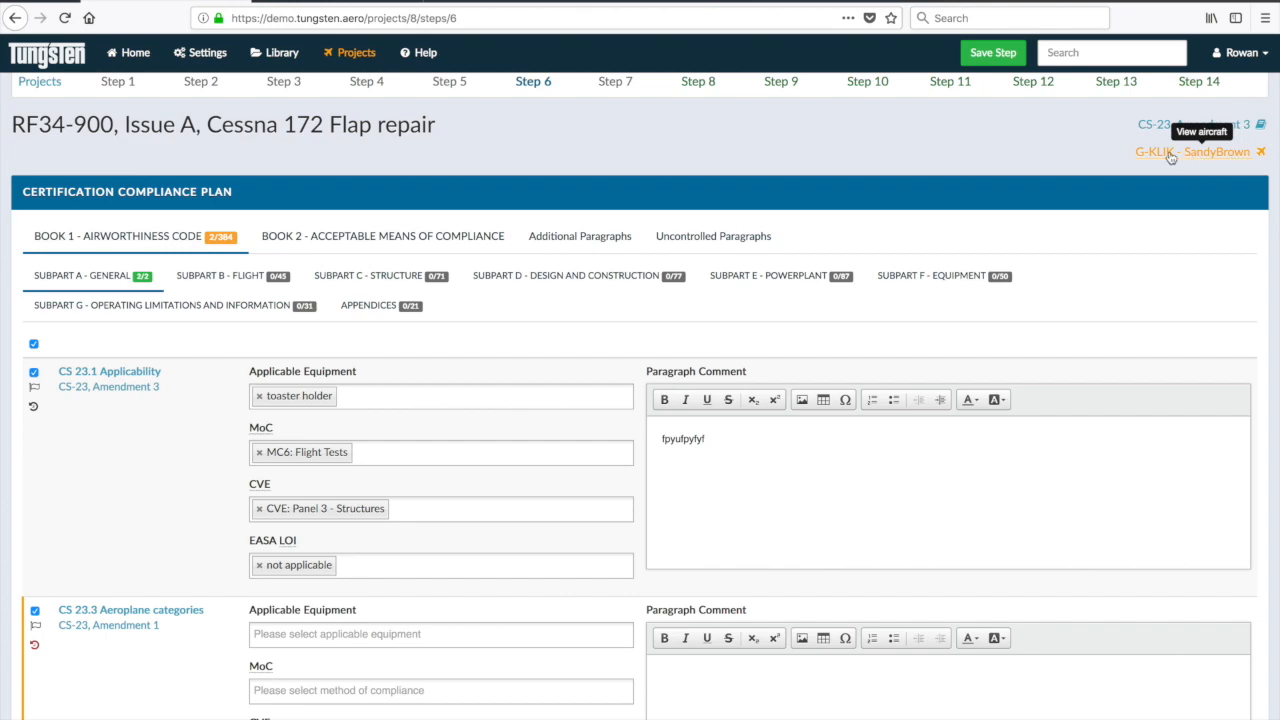
pyautogui.scroll(-5, 666, 336)
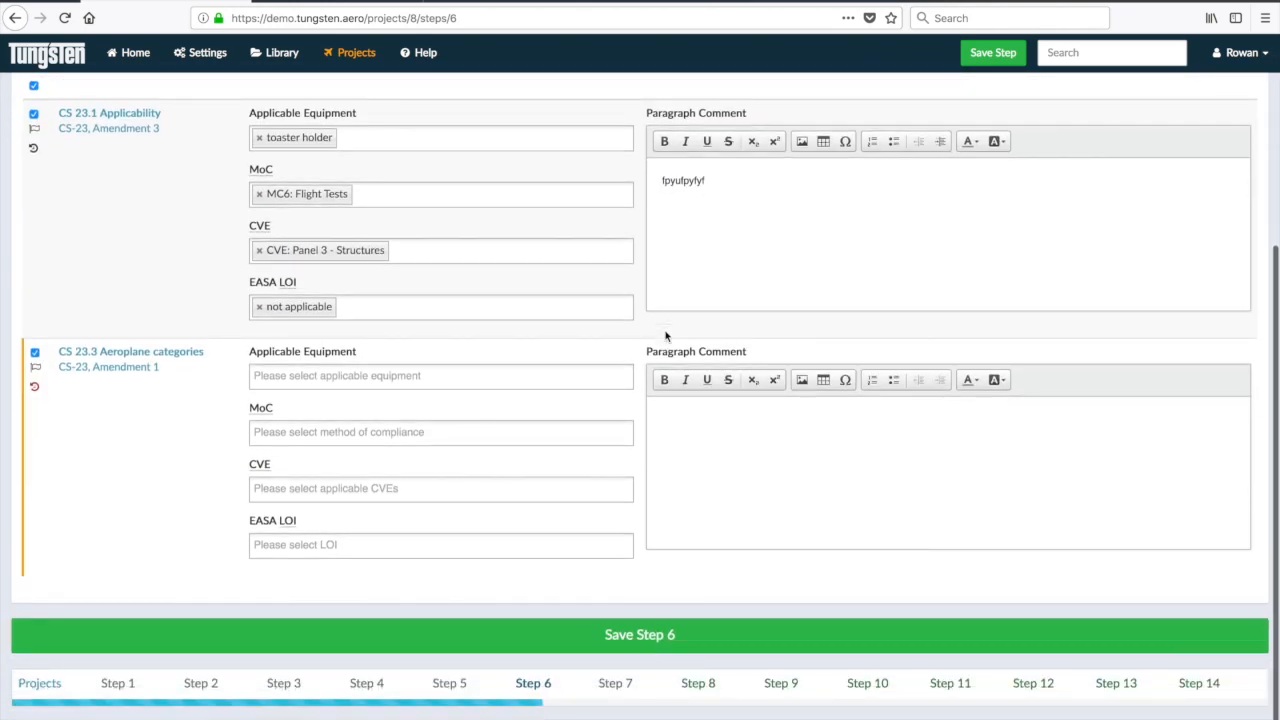
pyautogui.scroll(5, 666, 336)
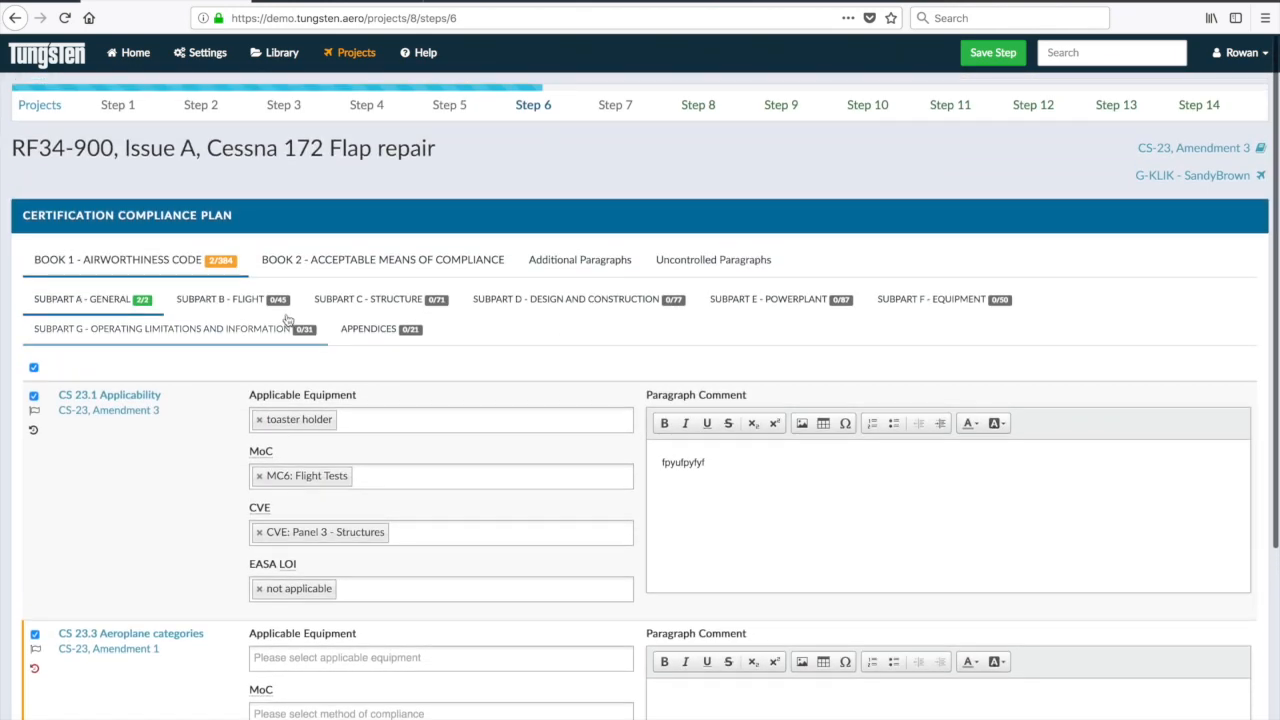
pyautogui.click(241, 296)
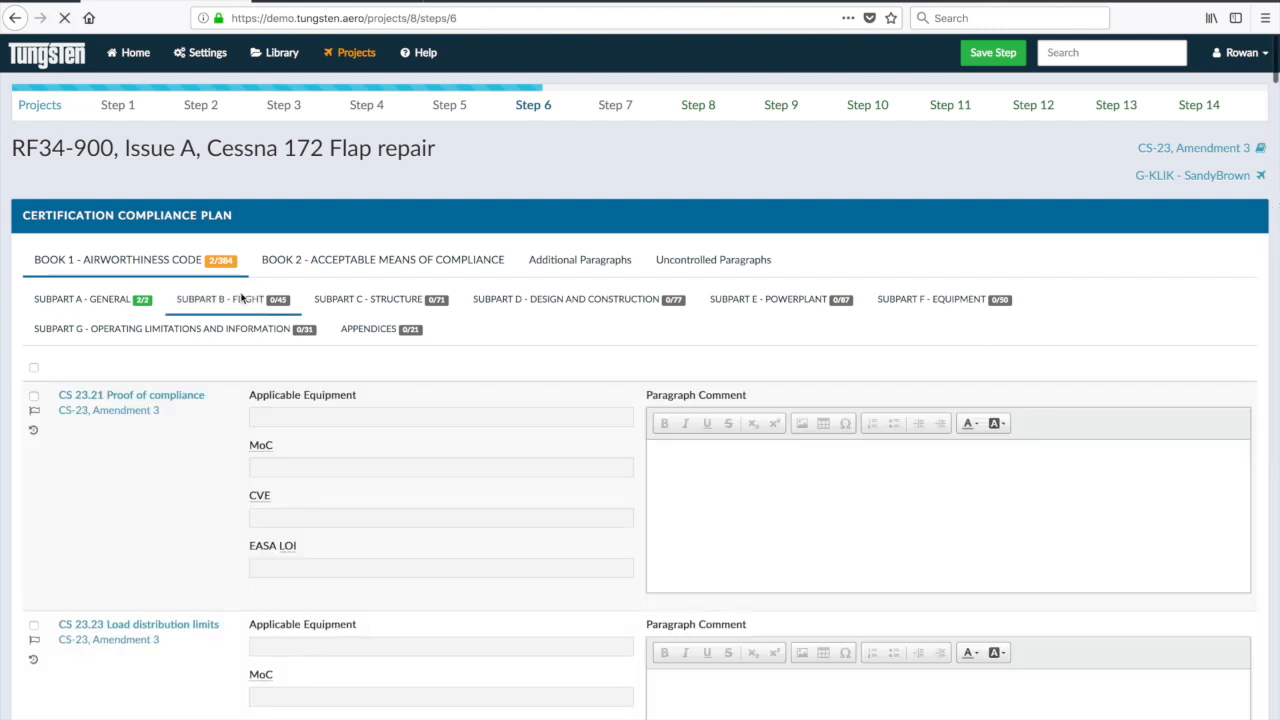
pyautogui.click(34, 398)
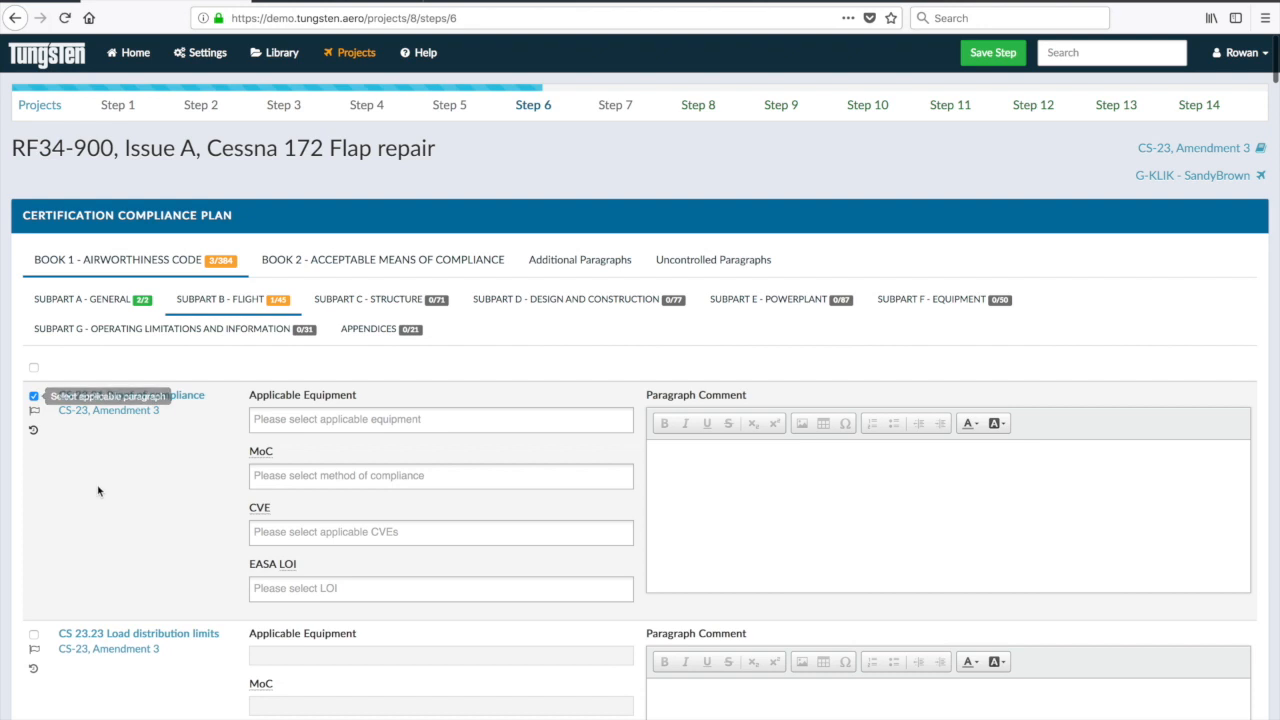
pyautogui.click(306, 421)
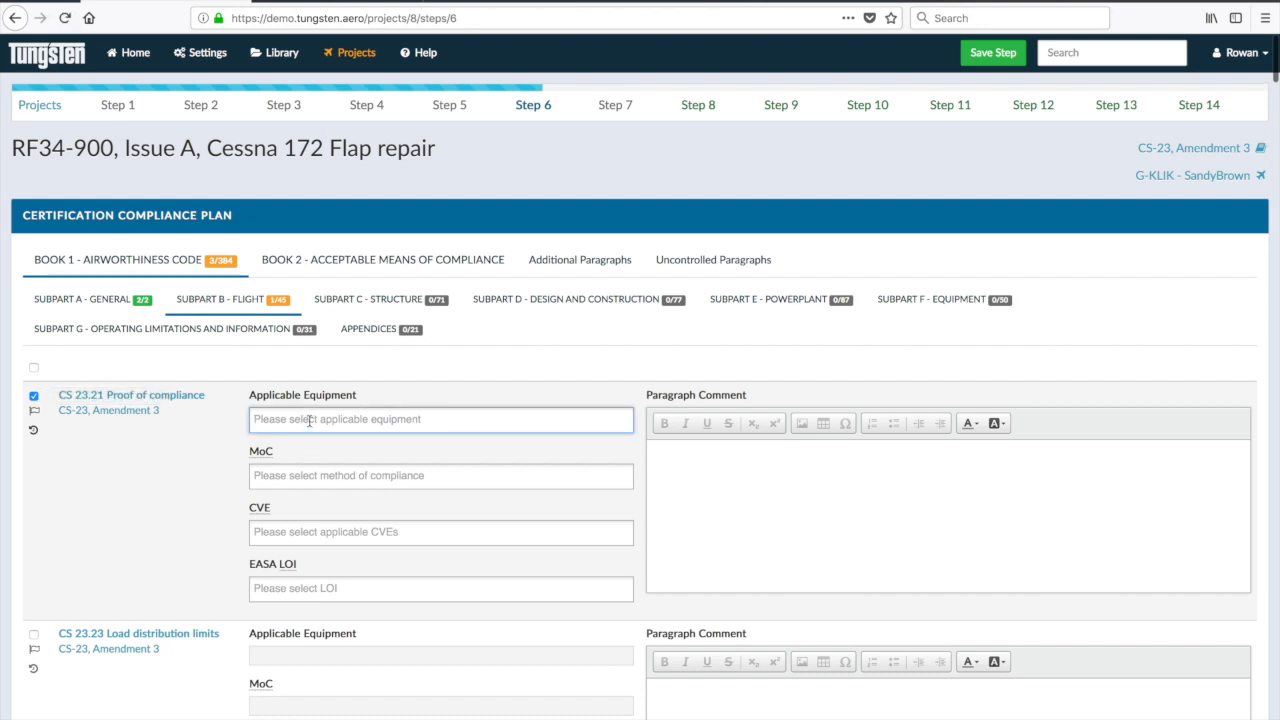
pyautogui.rightClick(310, 421)
pyautogui.press('Escape')
# Set CS 23.21's MoC to MC2: Calculation/Analysis and save Step 6
pyautogui.click(281, 480)
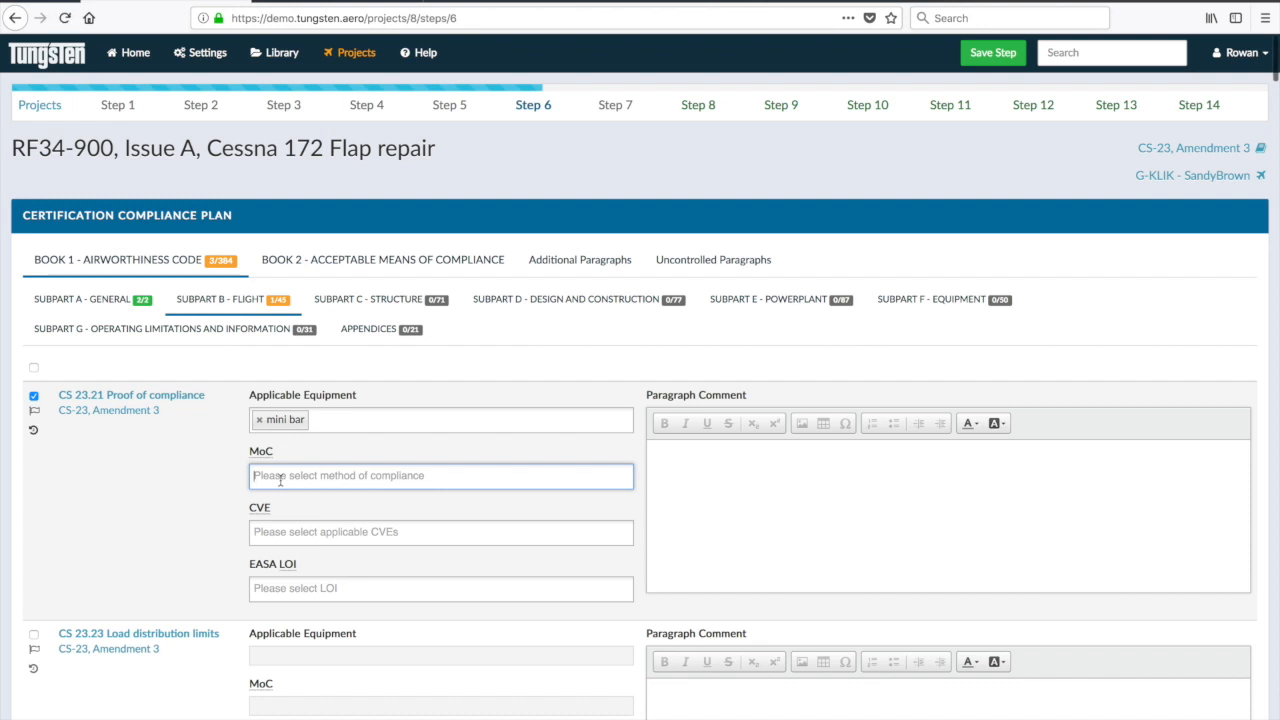
pyautogui.click(271, 536)
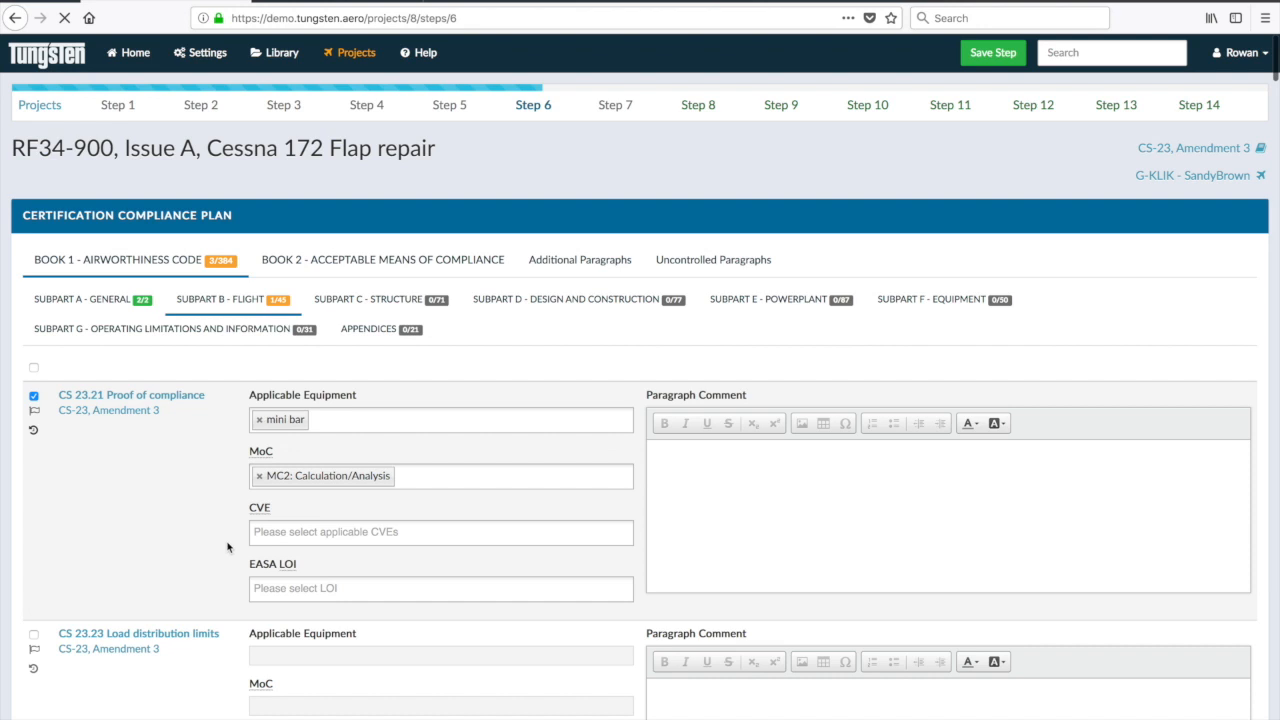
pyautogui.click(993, 53)
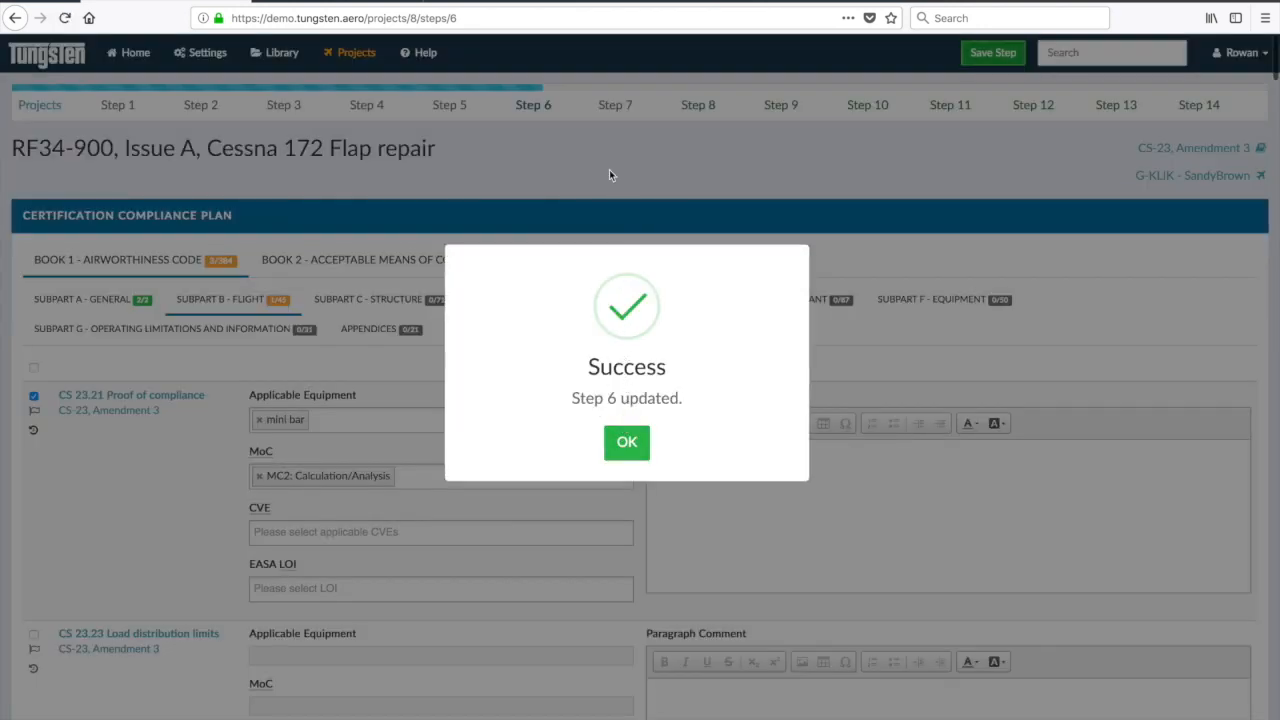
# Sign off the Certification Plan at Issue A for CVE panel 1 - flight in Step 7 and save the step
pyautogui.click(618, 110)
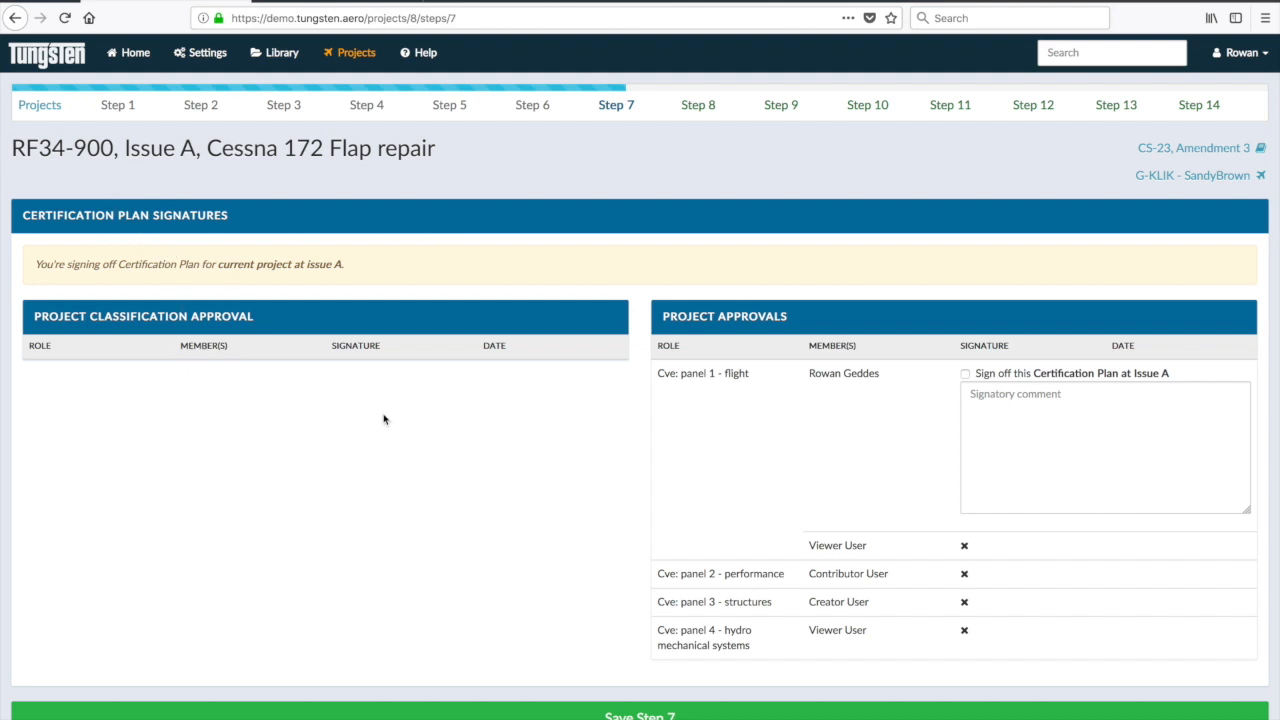
pyautogui.click(966, 375)
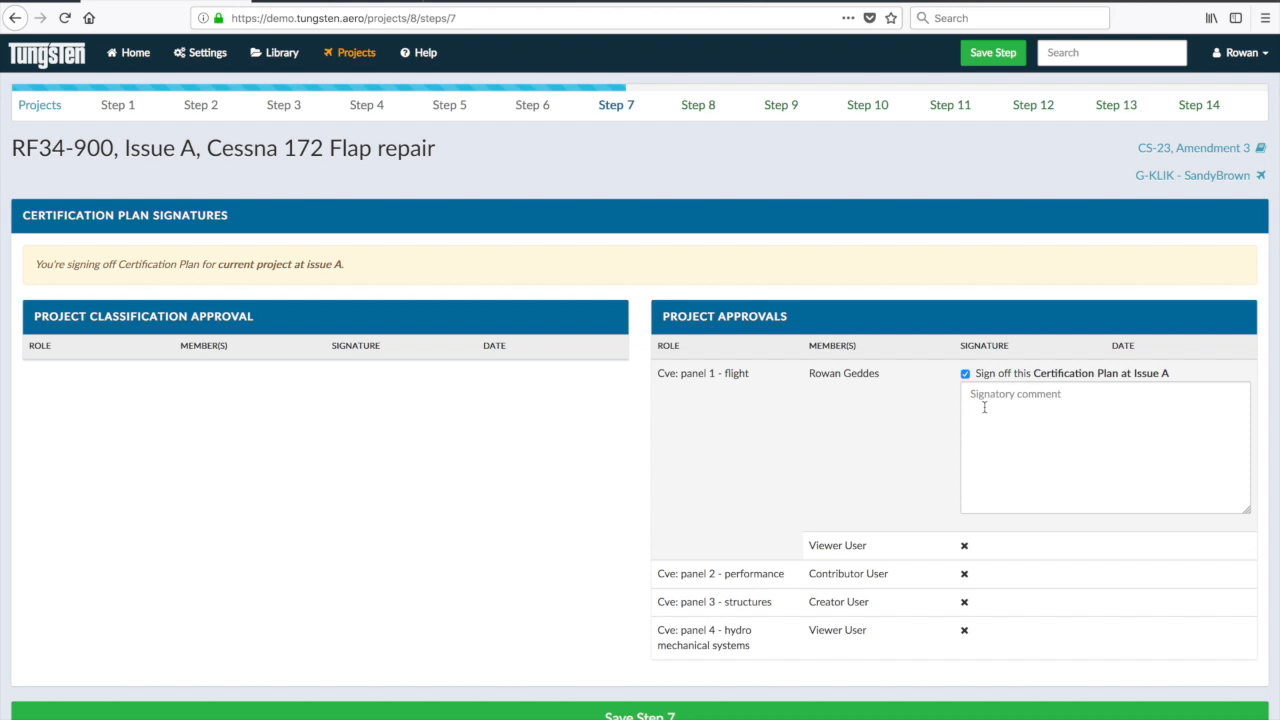
pyautogui.scroll(-2, 882, 407)
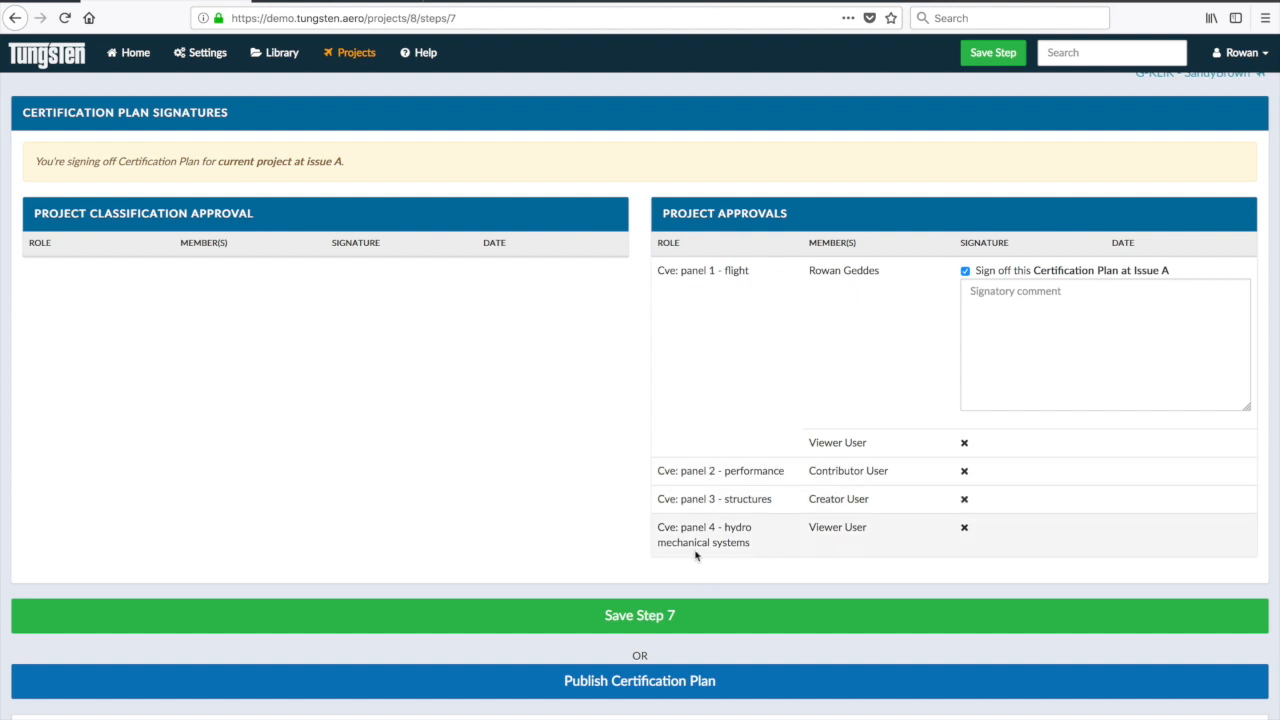
pyautogui.click(648, 616)
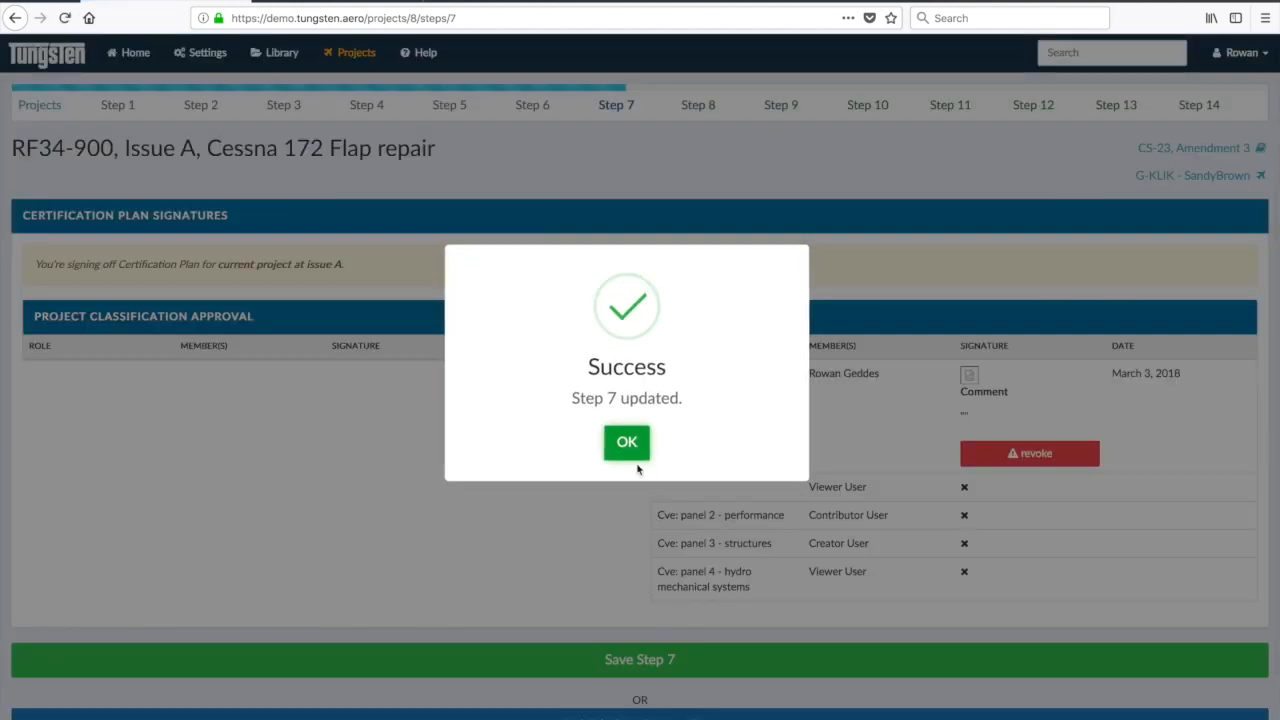
pyautogui.click(630, 446)
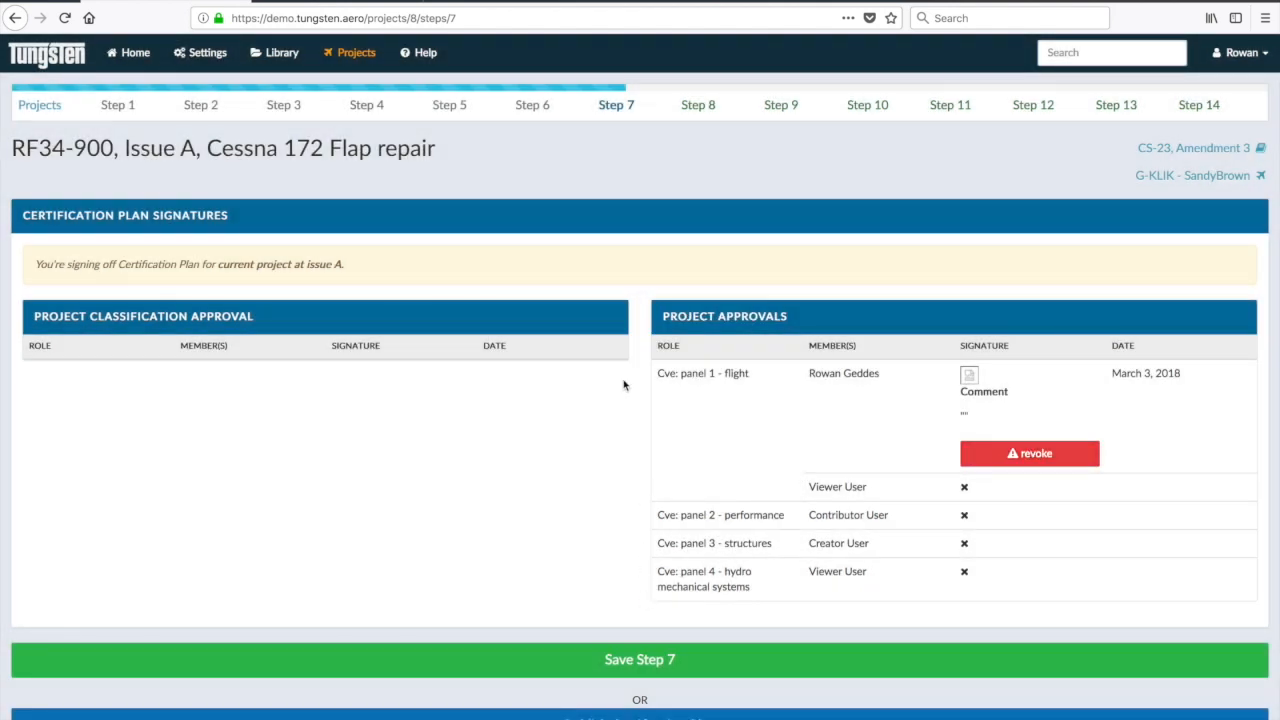
# Examine the compliance statements in Step 8 and the applicable drawing forms for the mini bar and toaster holder in Step 9
pyautogui.click(697, 106)
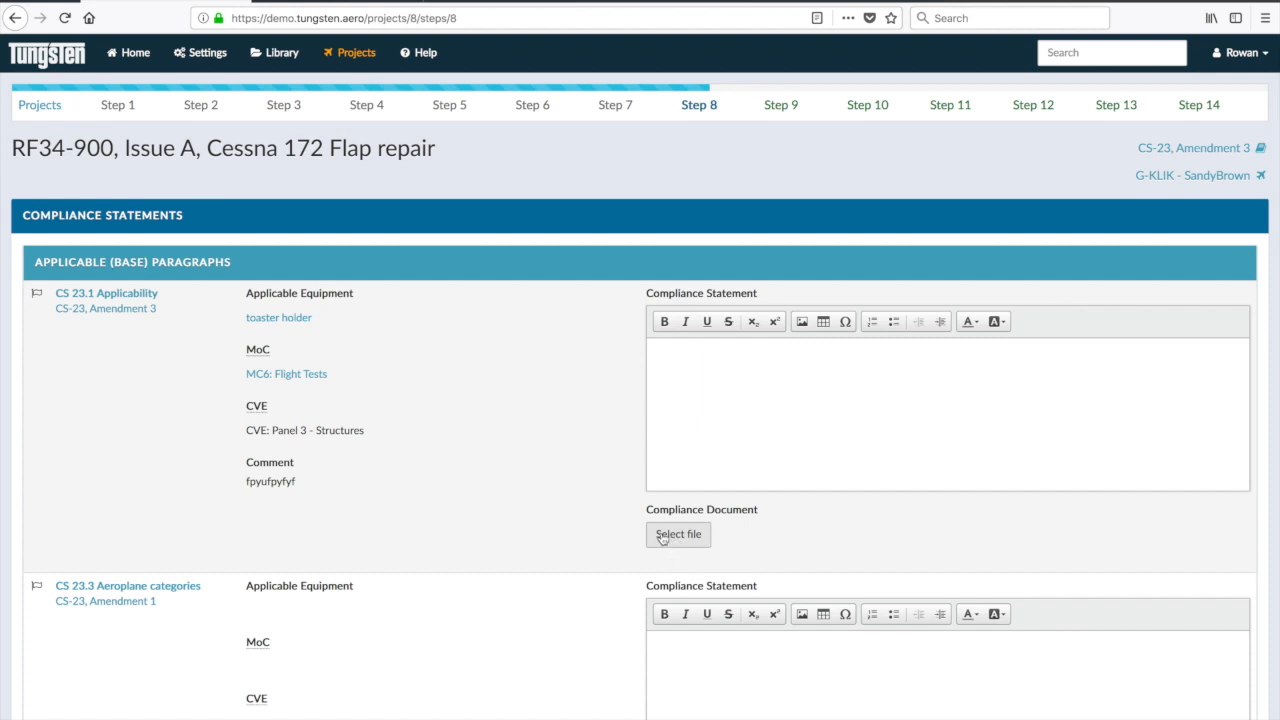
pyautogui.scroll(-5, 536, 489)
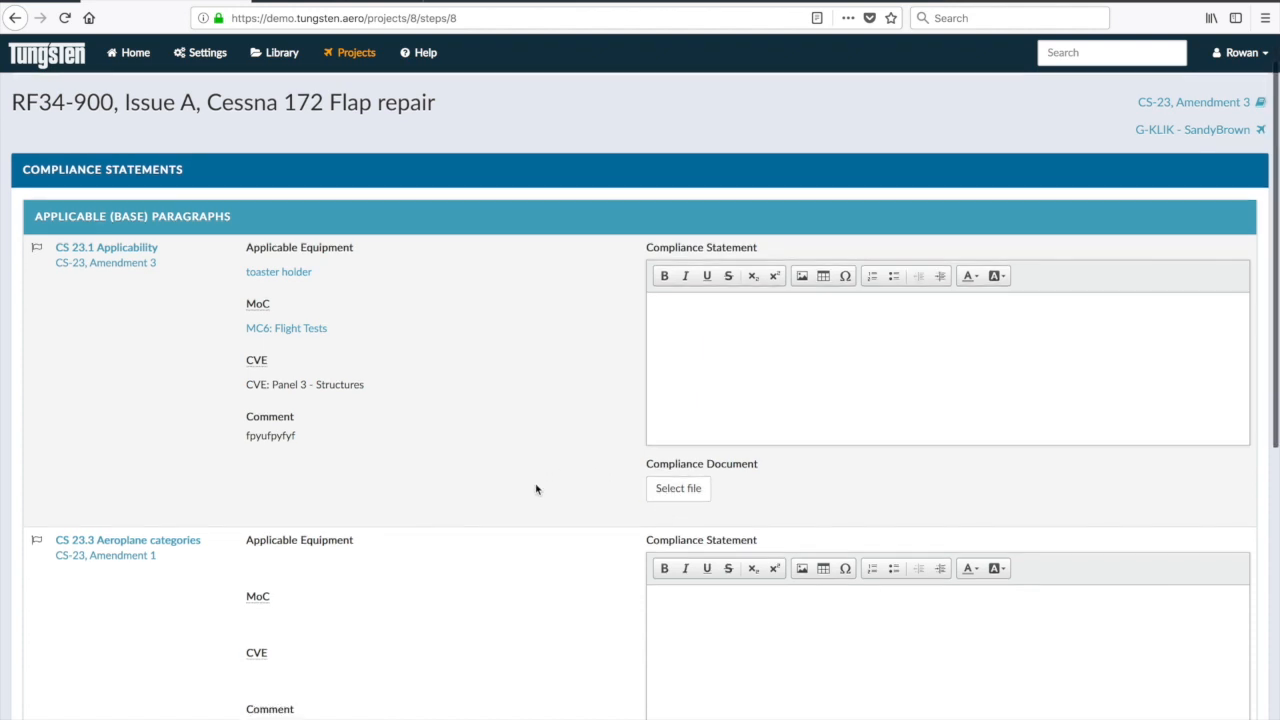
pyautogui.scroll(-4, 536, 489)
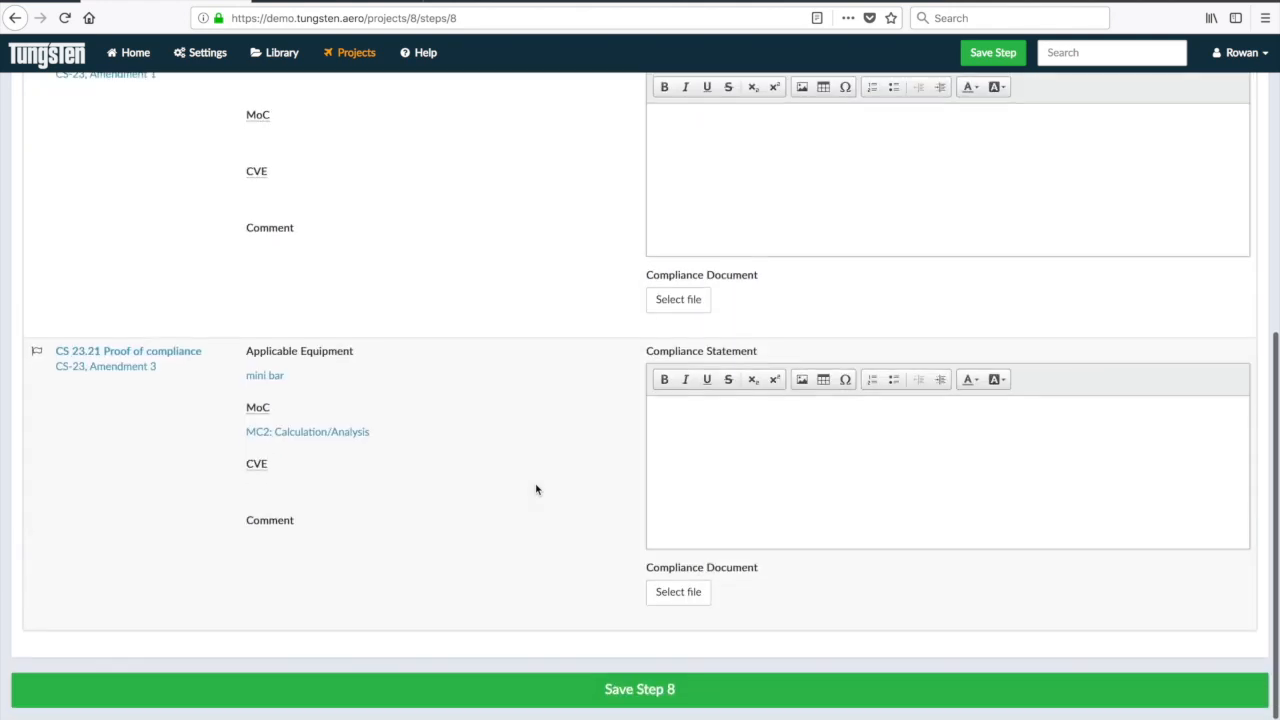
pyautogui.scroll(9, 536, 489)
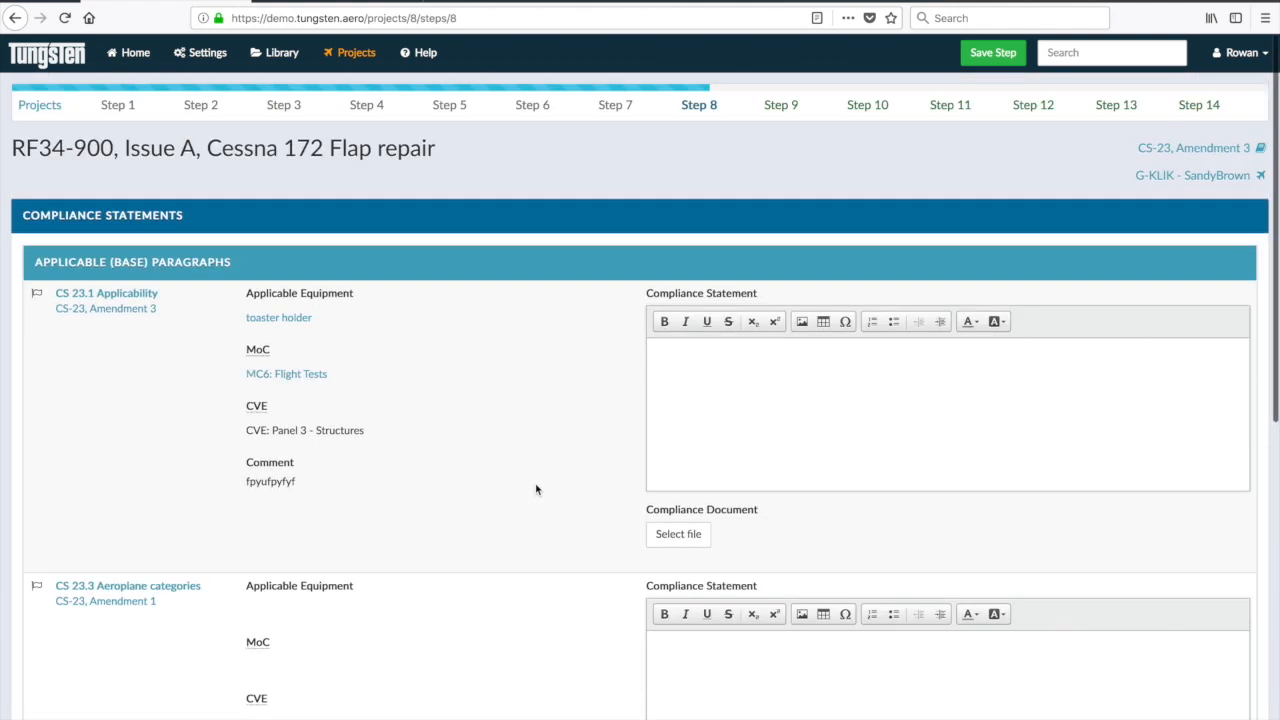
pyautogui.click(782, 106)
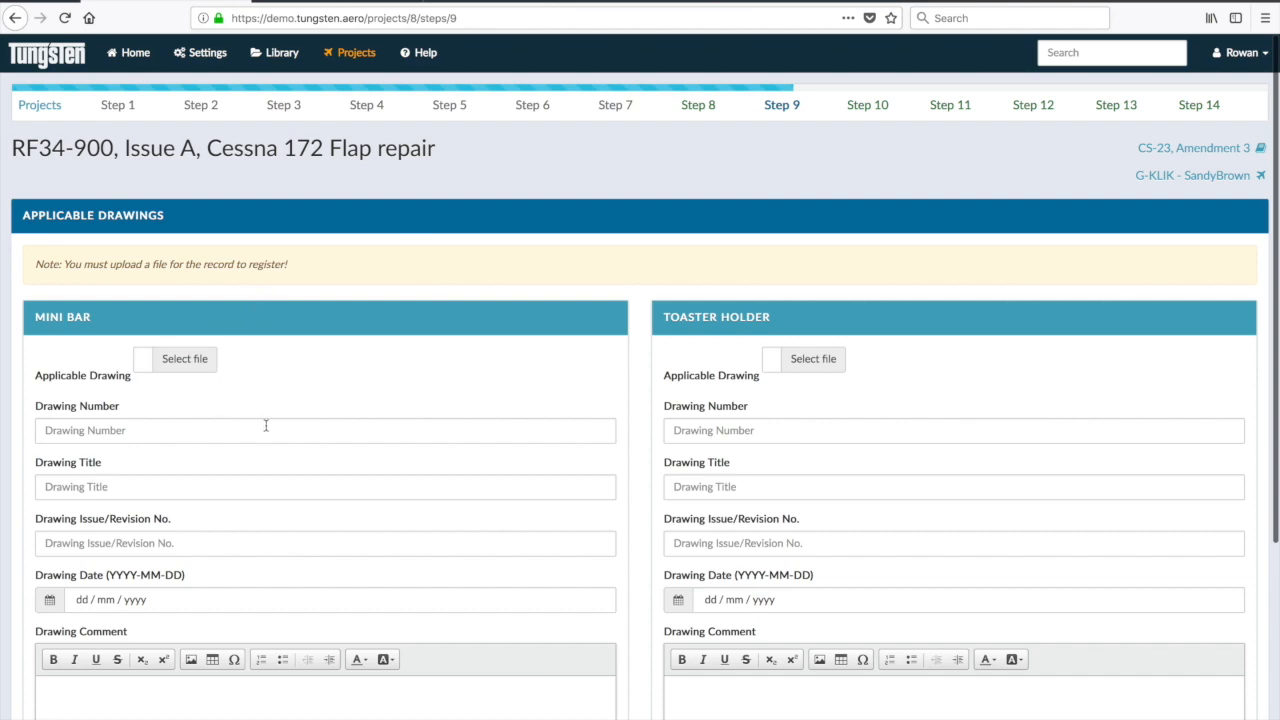
pyautogui.scroll(-4, 266, 428)
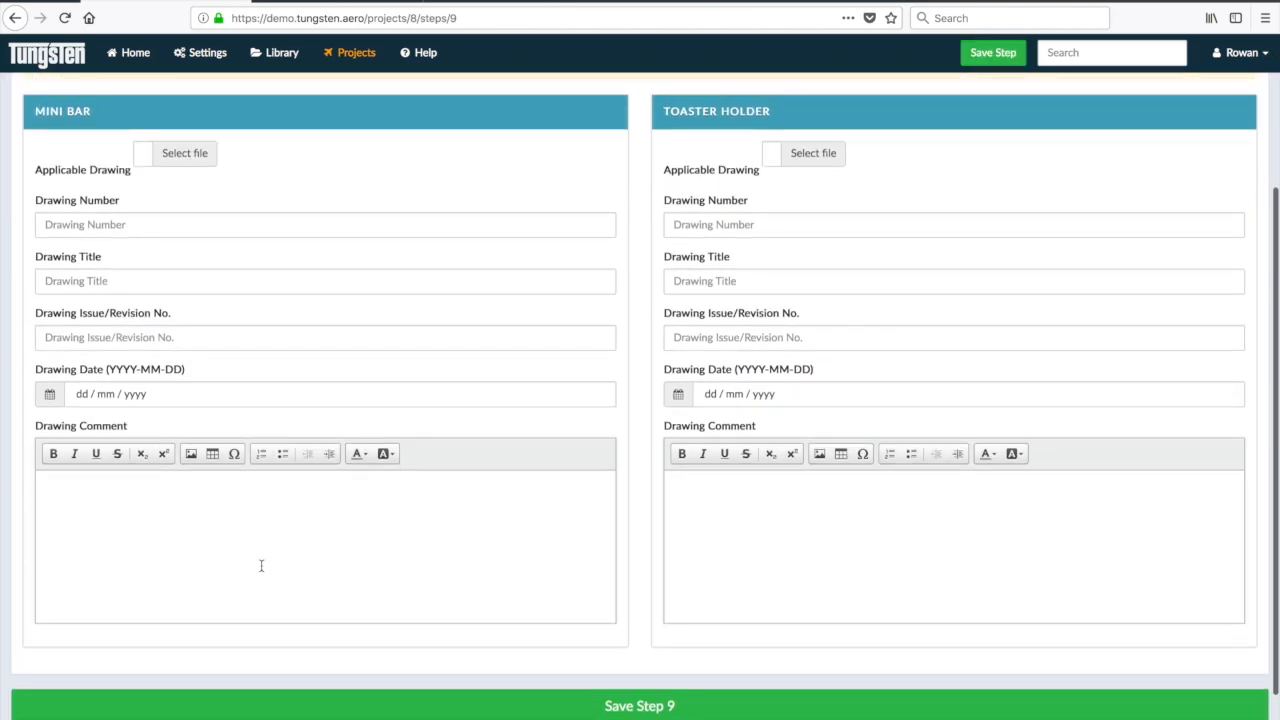
pyautogui.scroll(4, 266, 549)
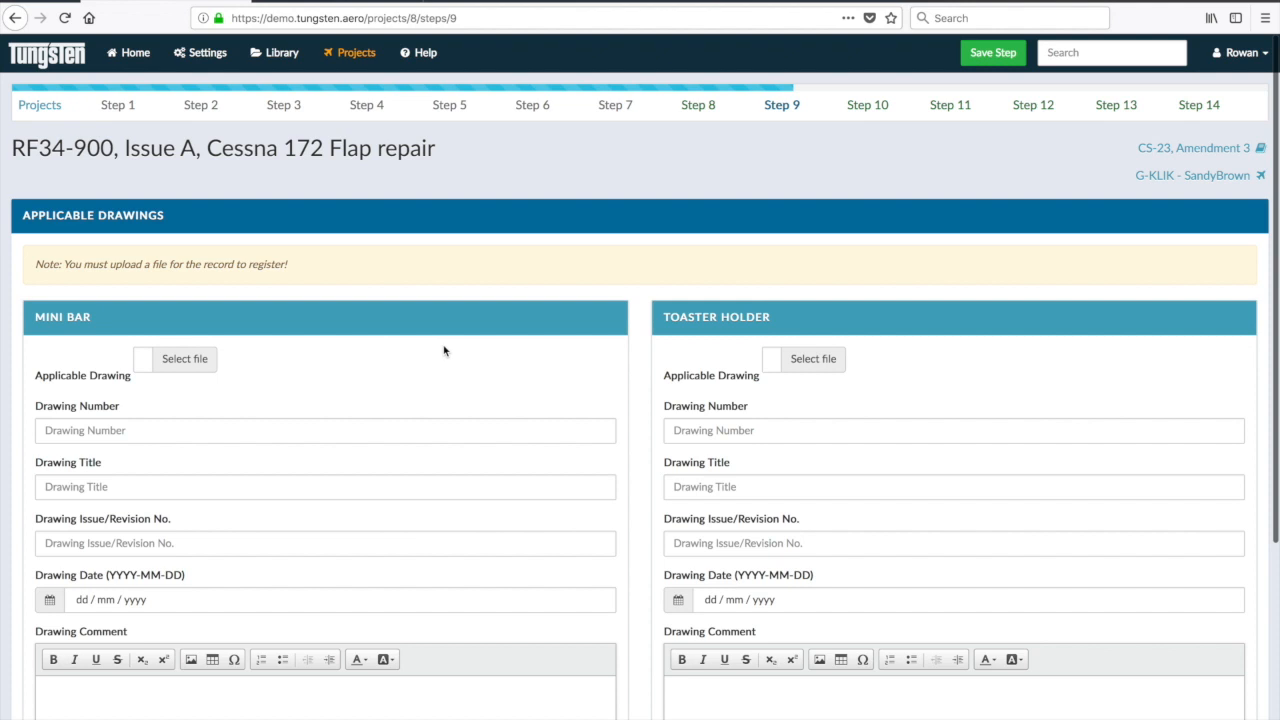
# Enter "fadfghtr" as the mini bar's system failure hazard assessment in Step 10 and save the step
pyautogui.click(869, 106)
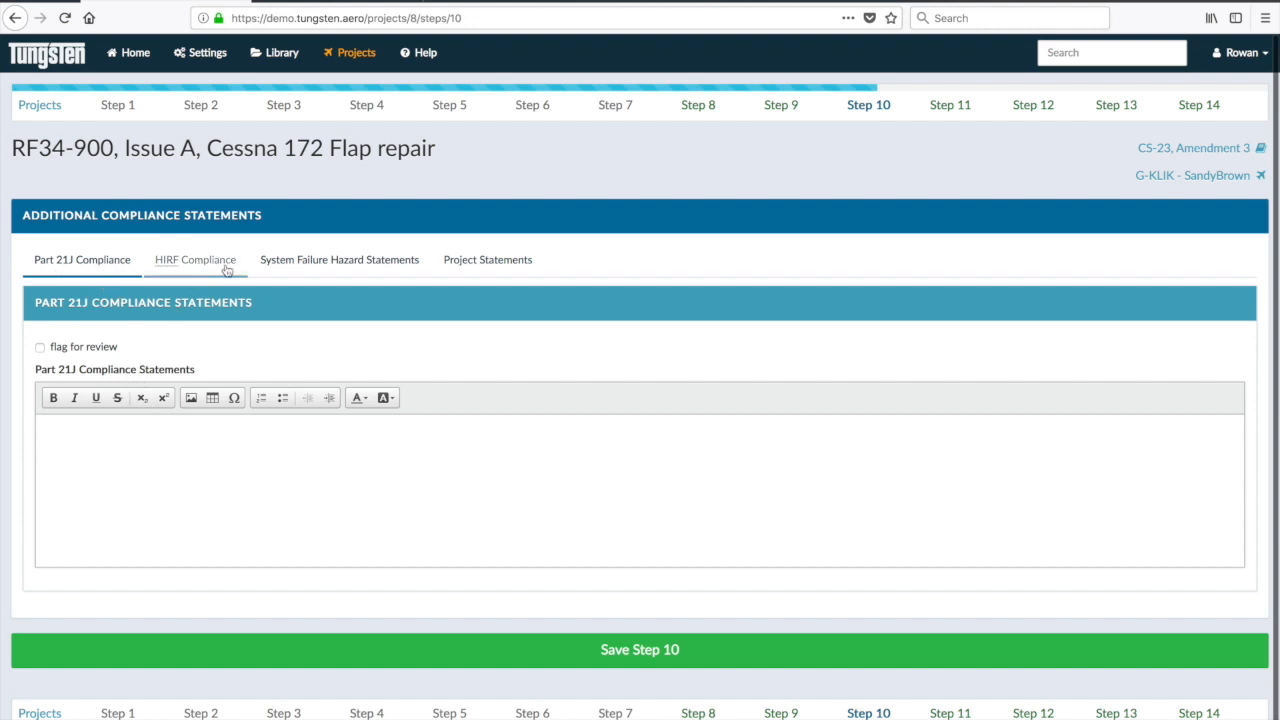
pyautogui.click(316, 264)
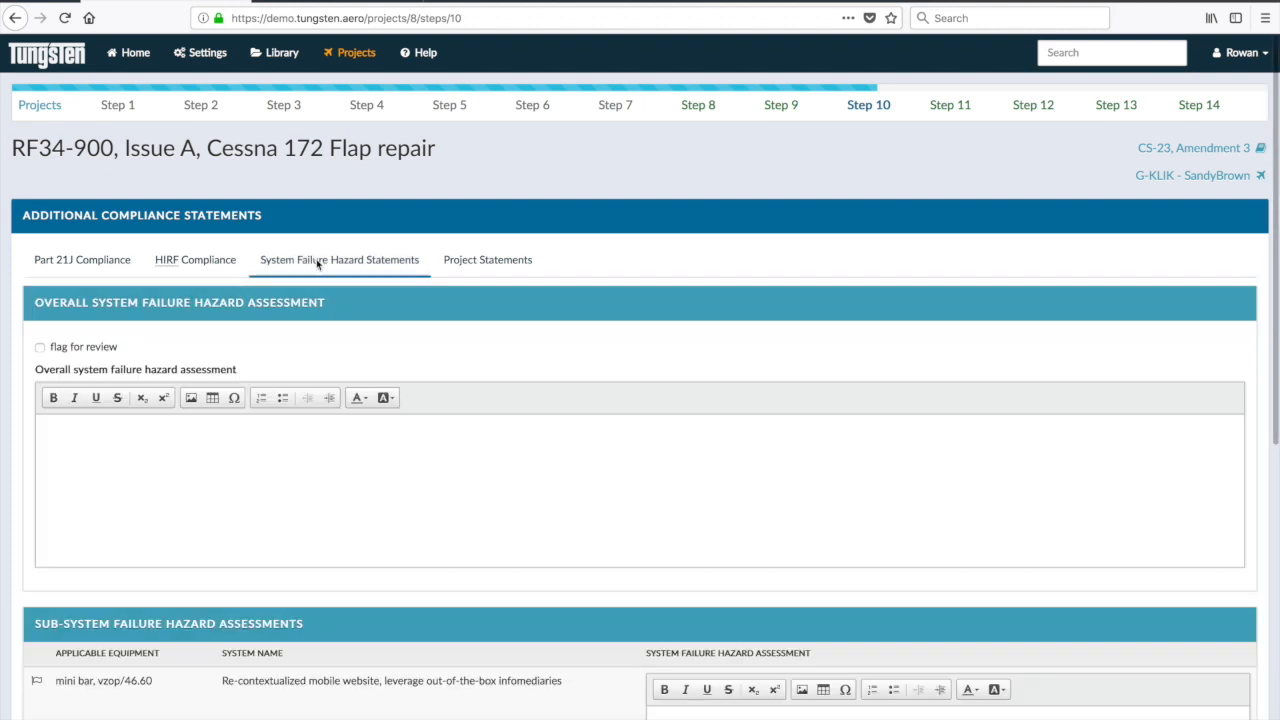
pyautogui.scroll(-5, 316, 264)
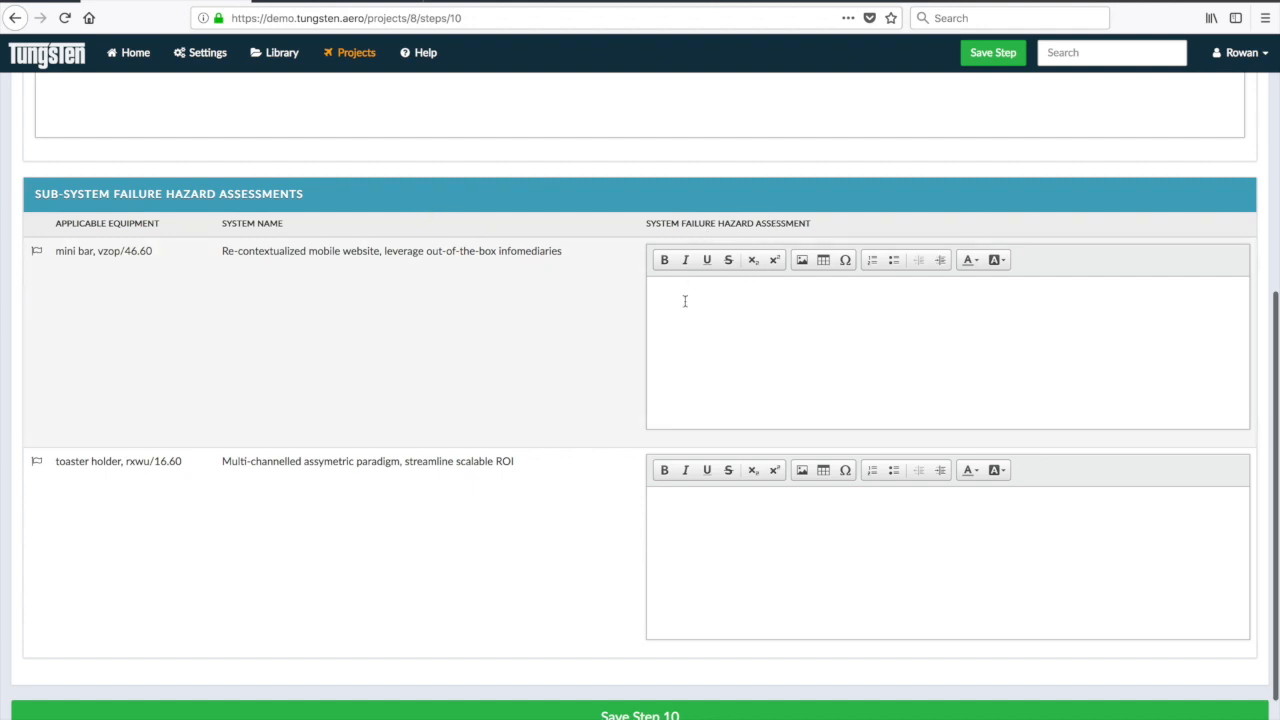
pyautogui.scroll(-2, 686, 306)
pyautogui.click(679, 222)
pyautogui.write('fadfghtr')
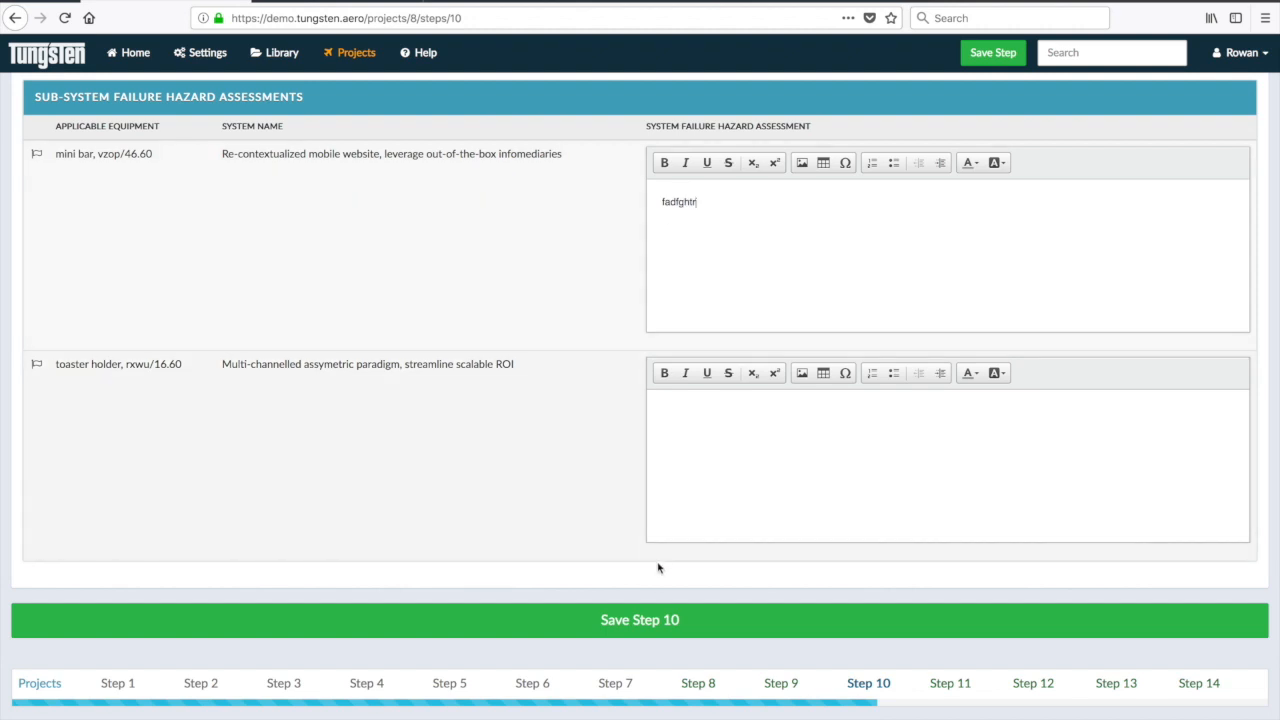
pyautogui.click(648, 622)
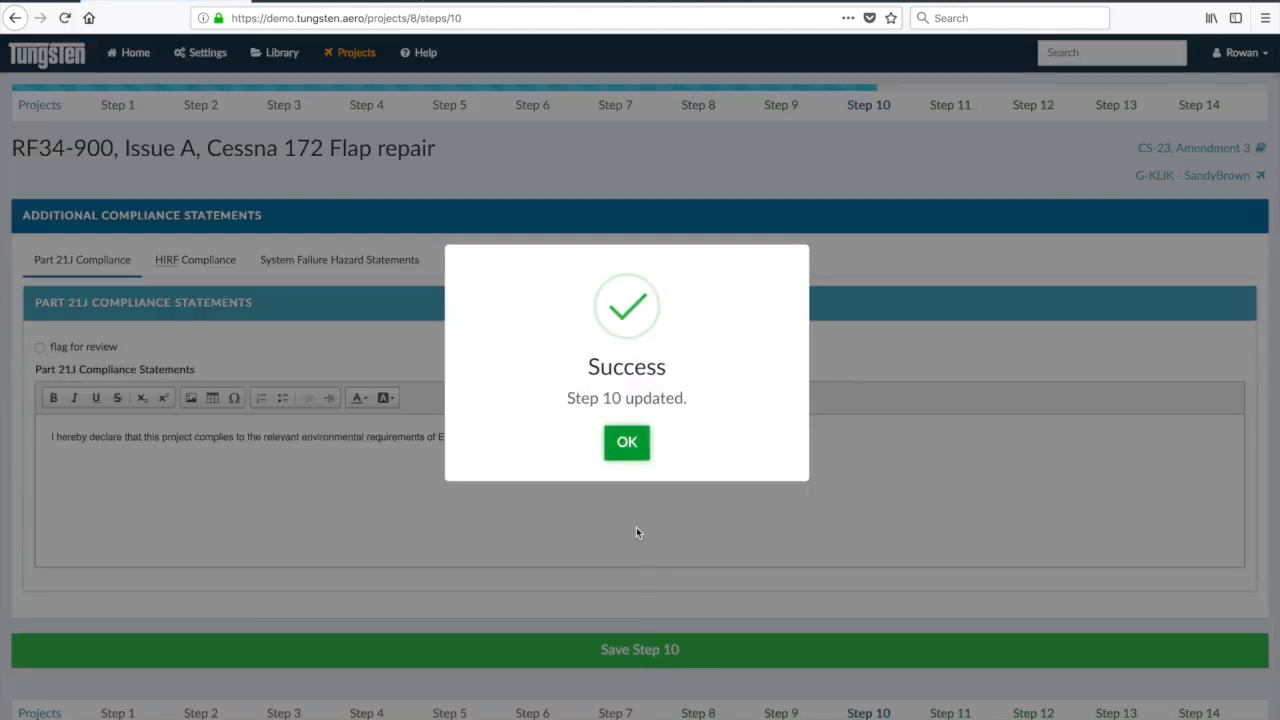
pyautogui.click(630, 443)
# Add an additional test plan and report titled "EMC Ground Test" in Step 11 and save the step
pyautogui.click(952, 106)
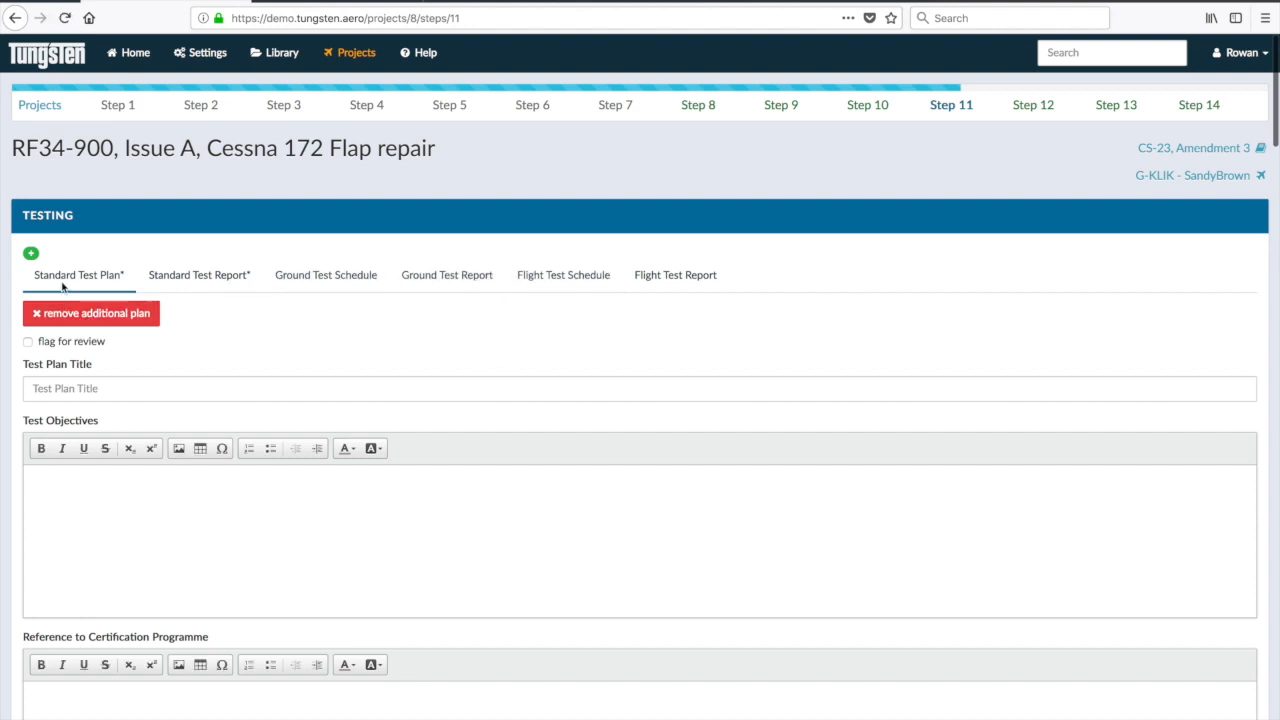
pyautogui.click(31, 256)
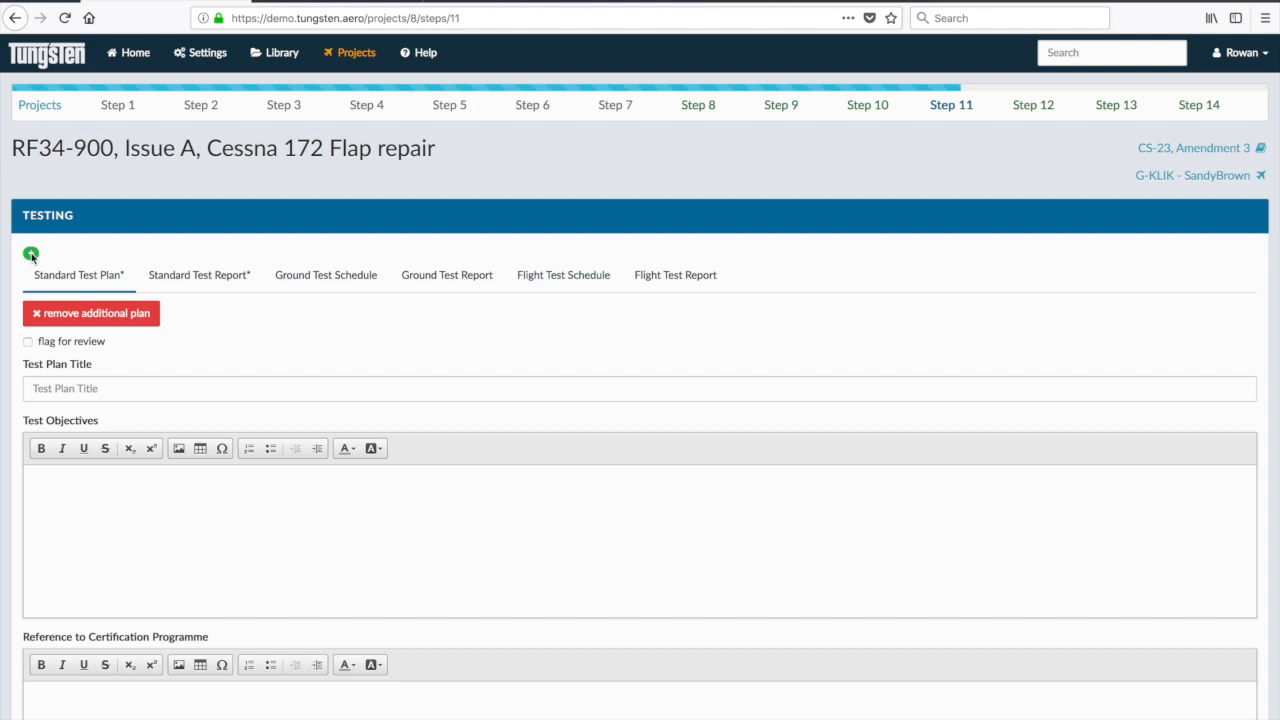
pyautogui.click(435, 153)
pyautogui.write('EMC Gr')
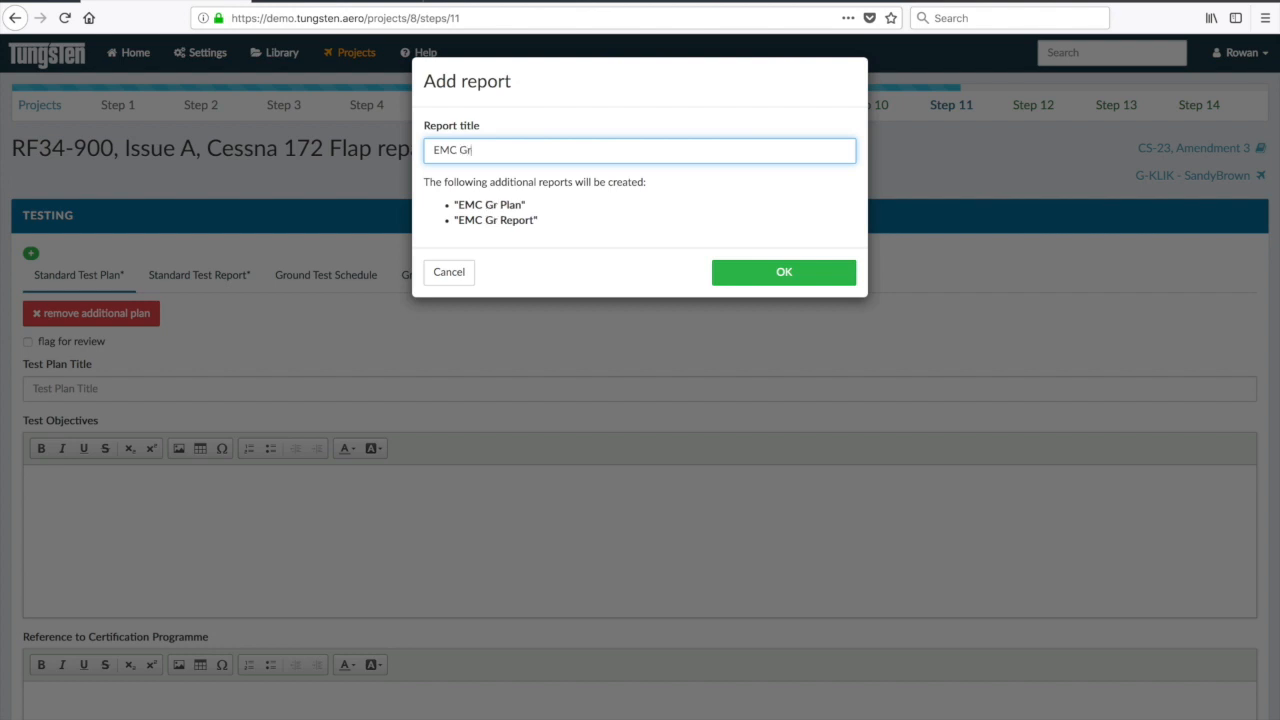
pyautogui.write('ound  Test')
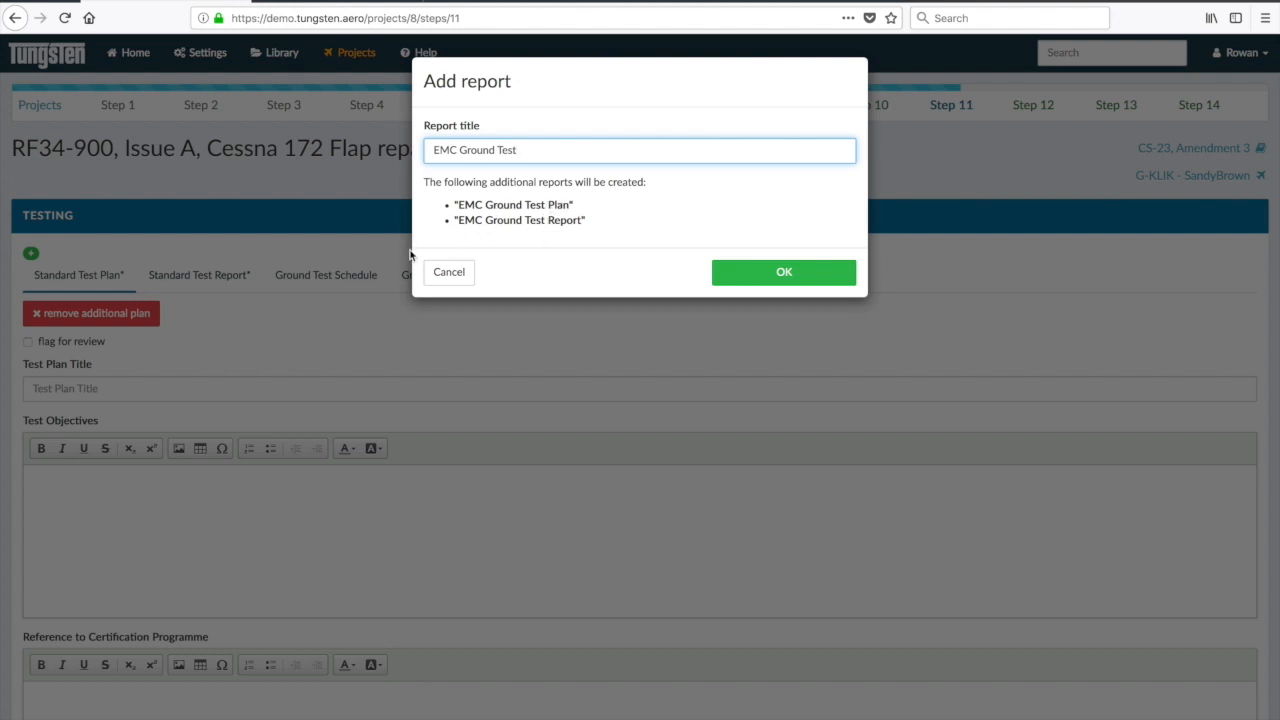
pyautogui.click(739, 270)
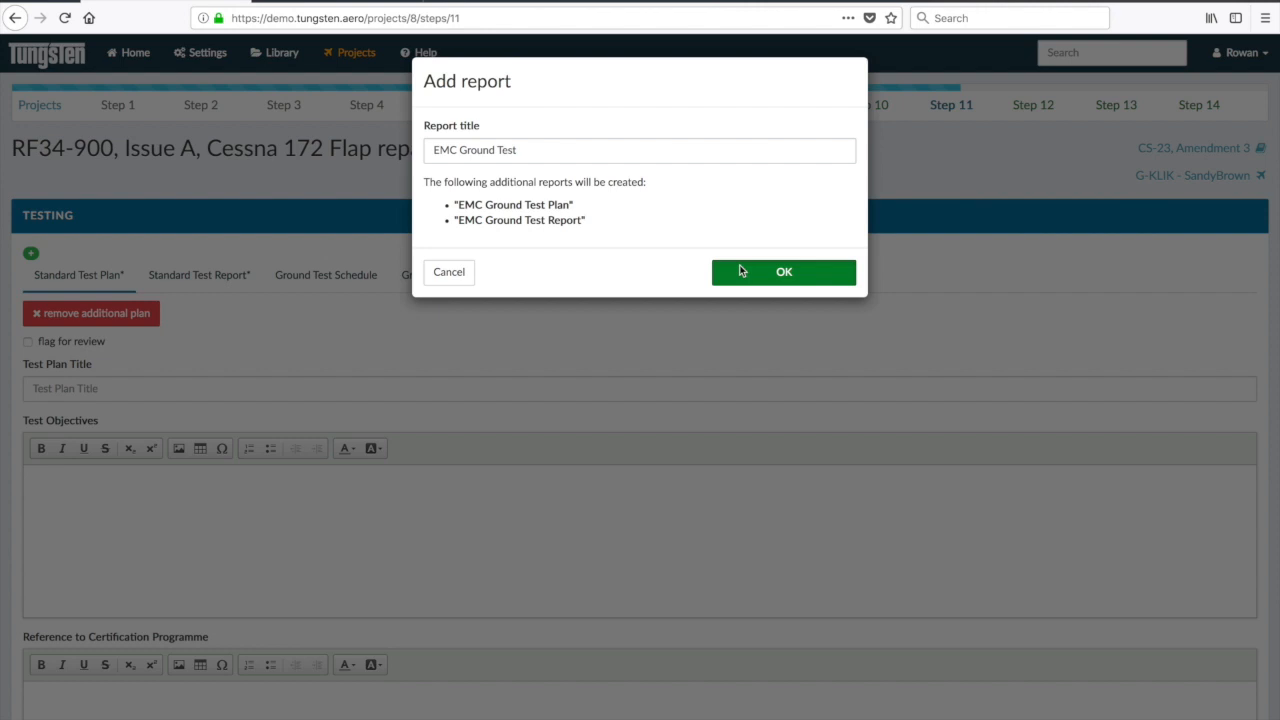
pyautogui.scroll(-3, 398, 393)
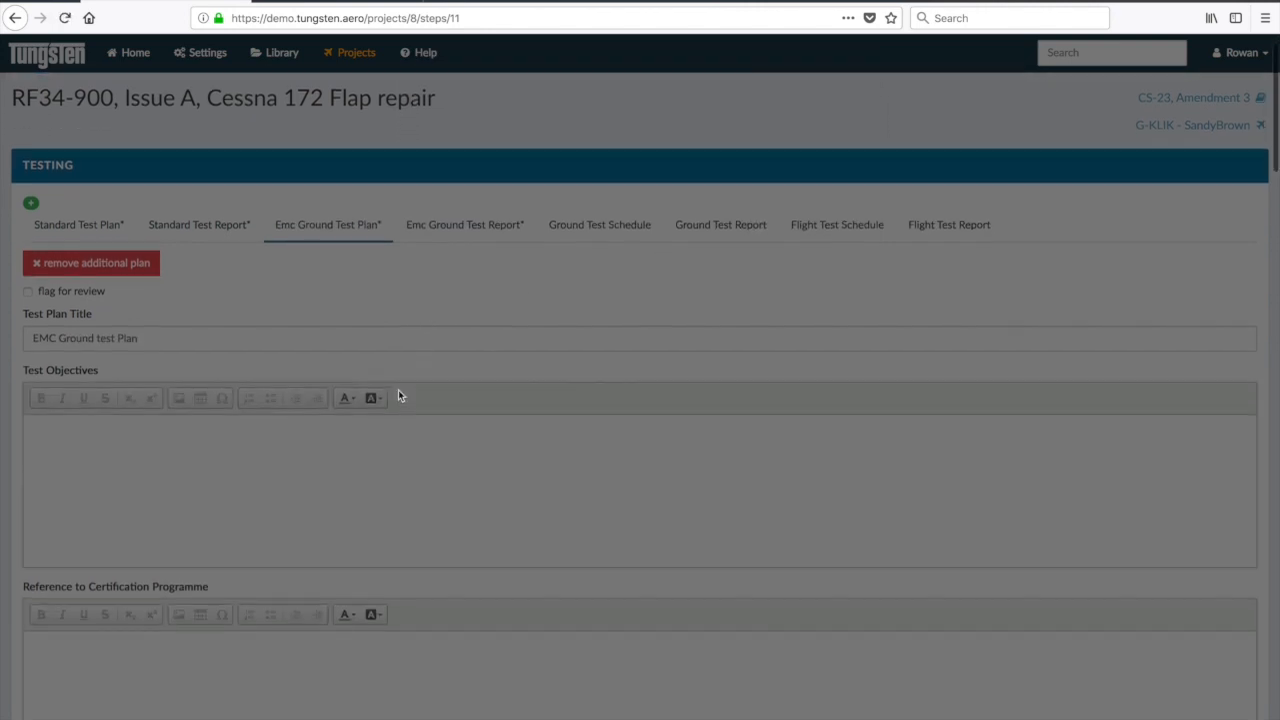
pyautogui.scroll(3, 398, 395)
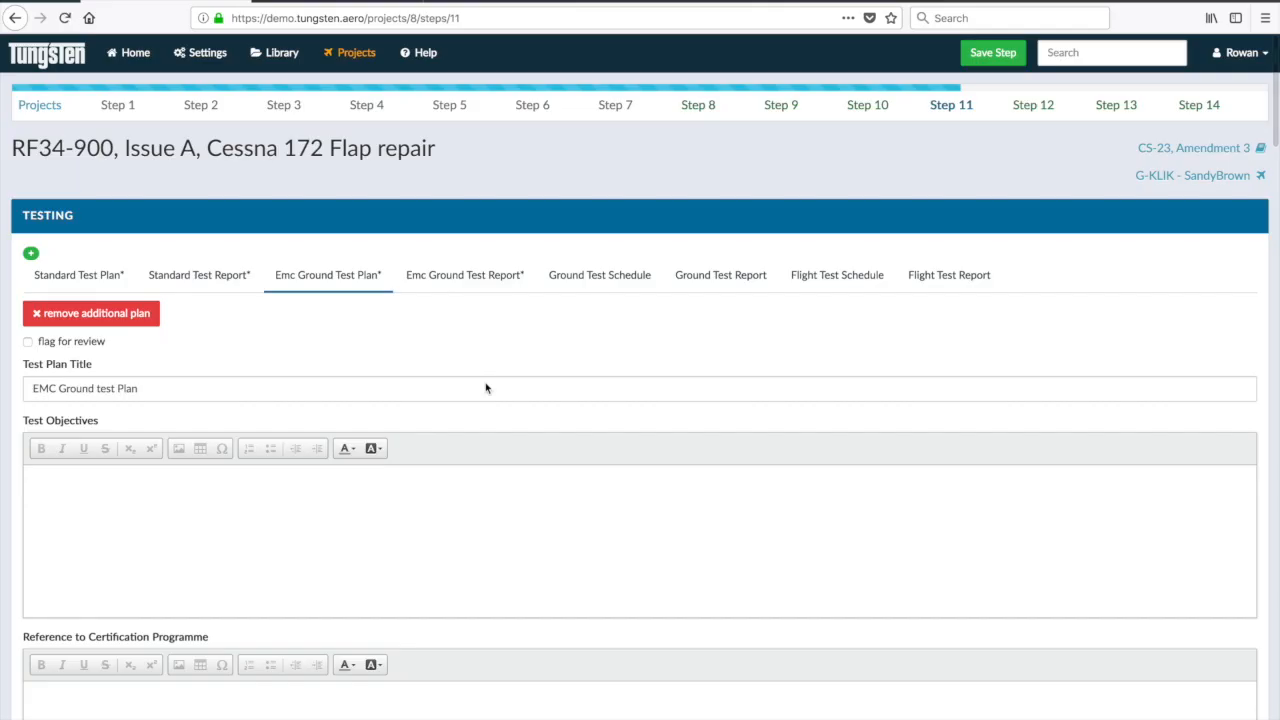
pyautogui.click(995, 56)
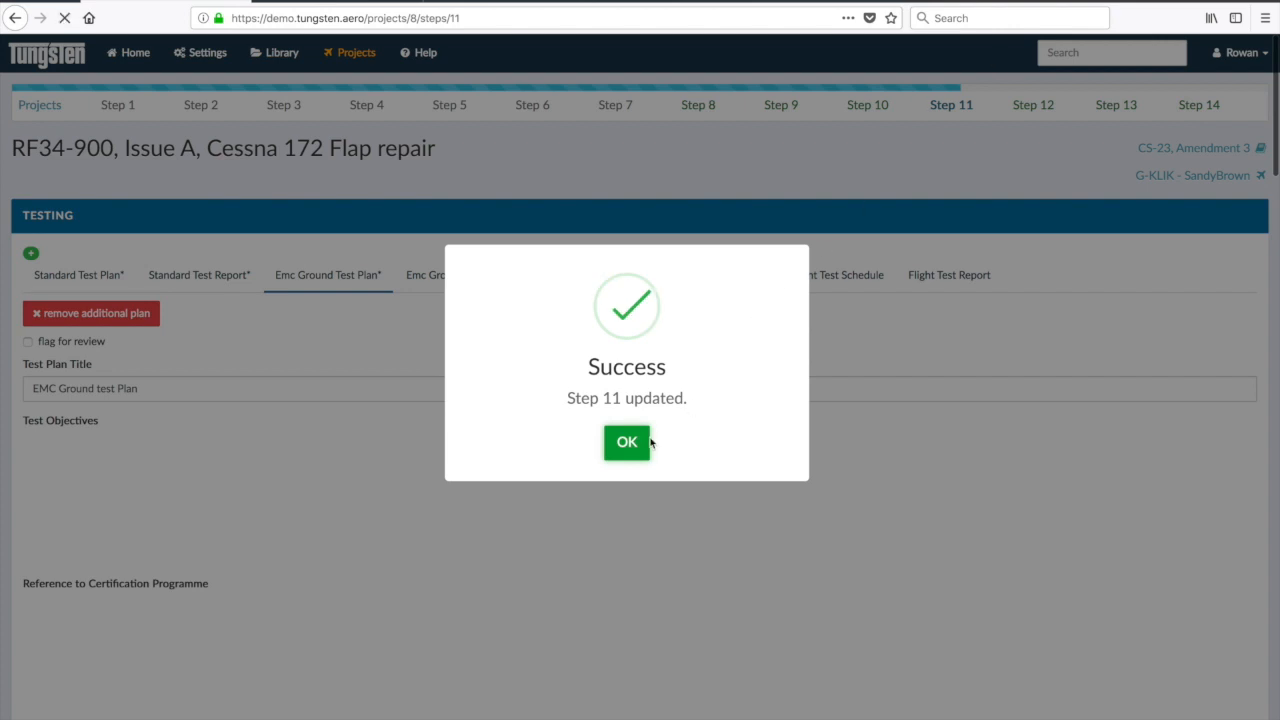
pyautogui.click(633, 443)
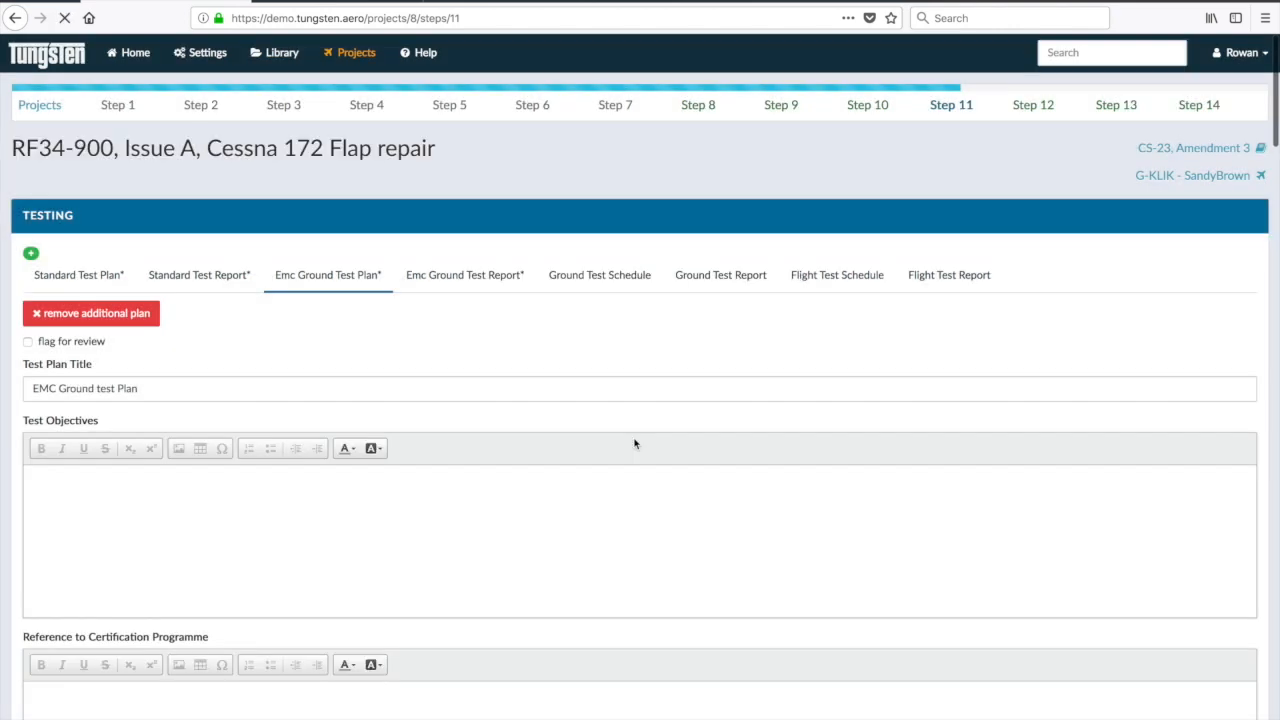
# Examine the continued airworthiness requirements for the mini bar and toaster holder in Step 12
pyautogui.click(1035, 105)
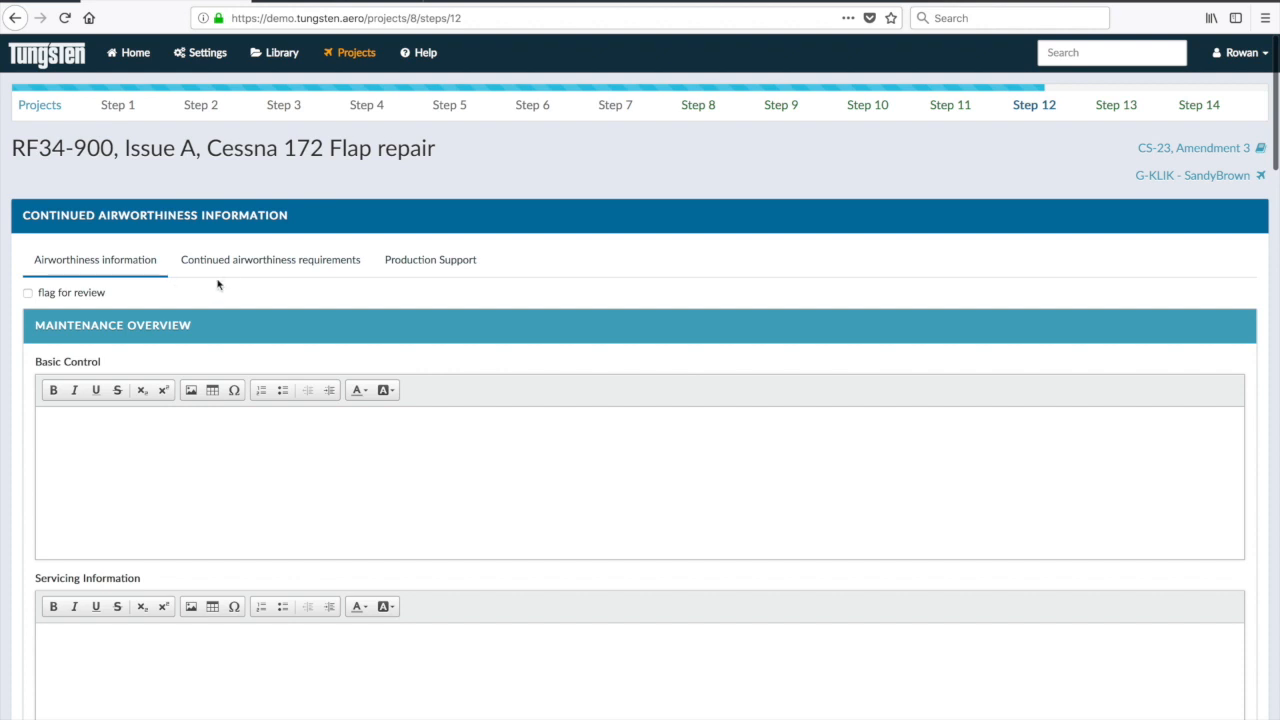
pyautogui.click(308, 263)
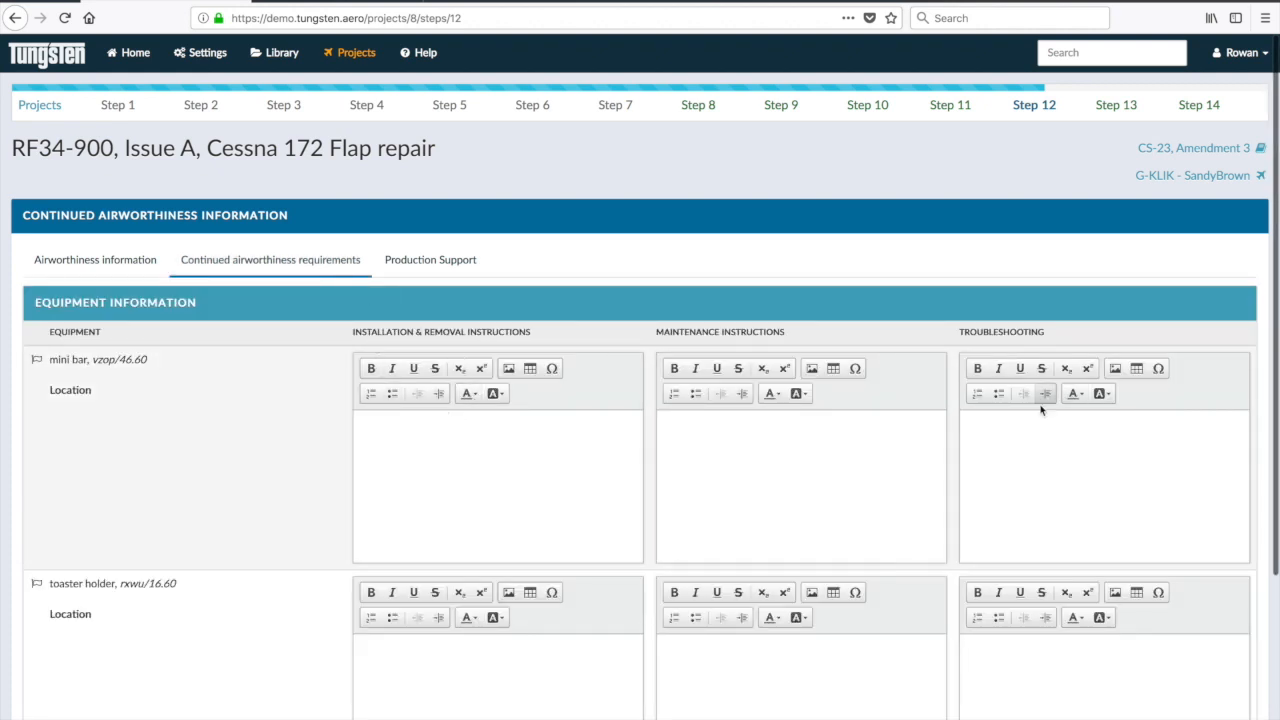
pyautogui.scroll(-3, 204, 475)
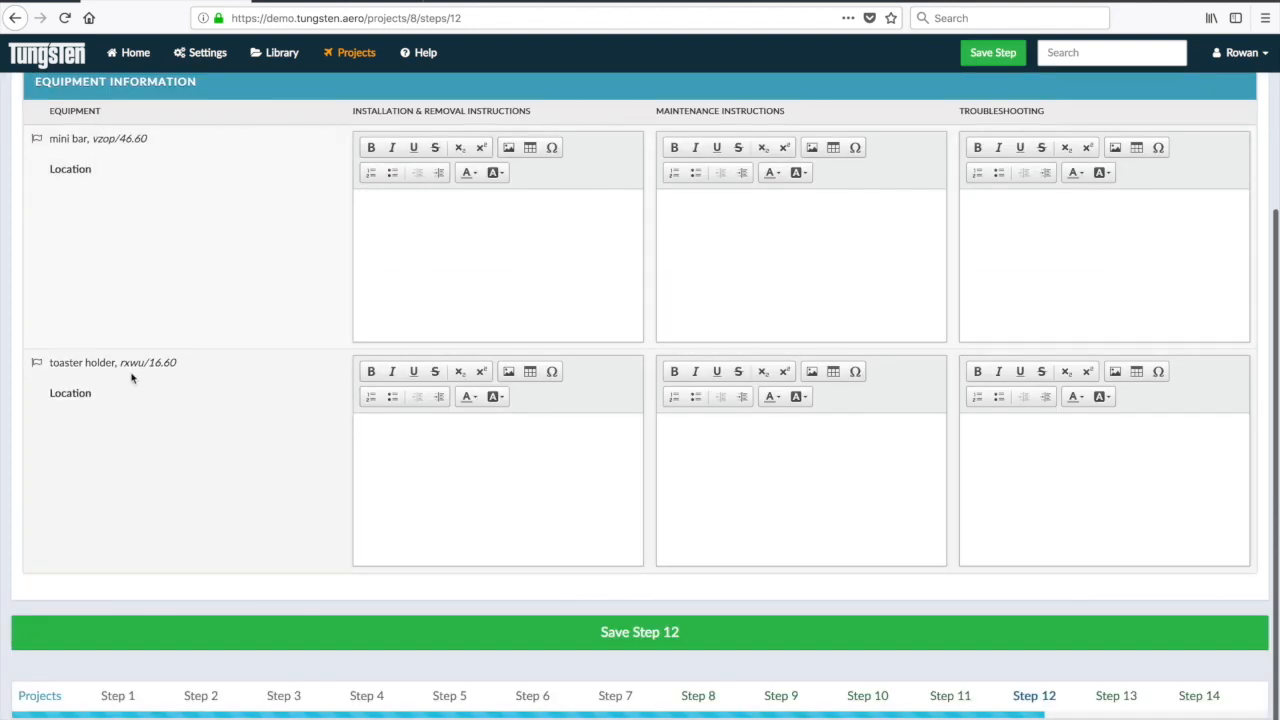
pyautogui.scroll(3, 137, 401)
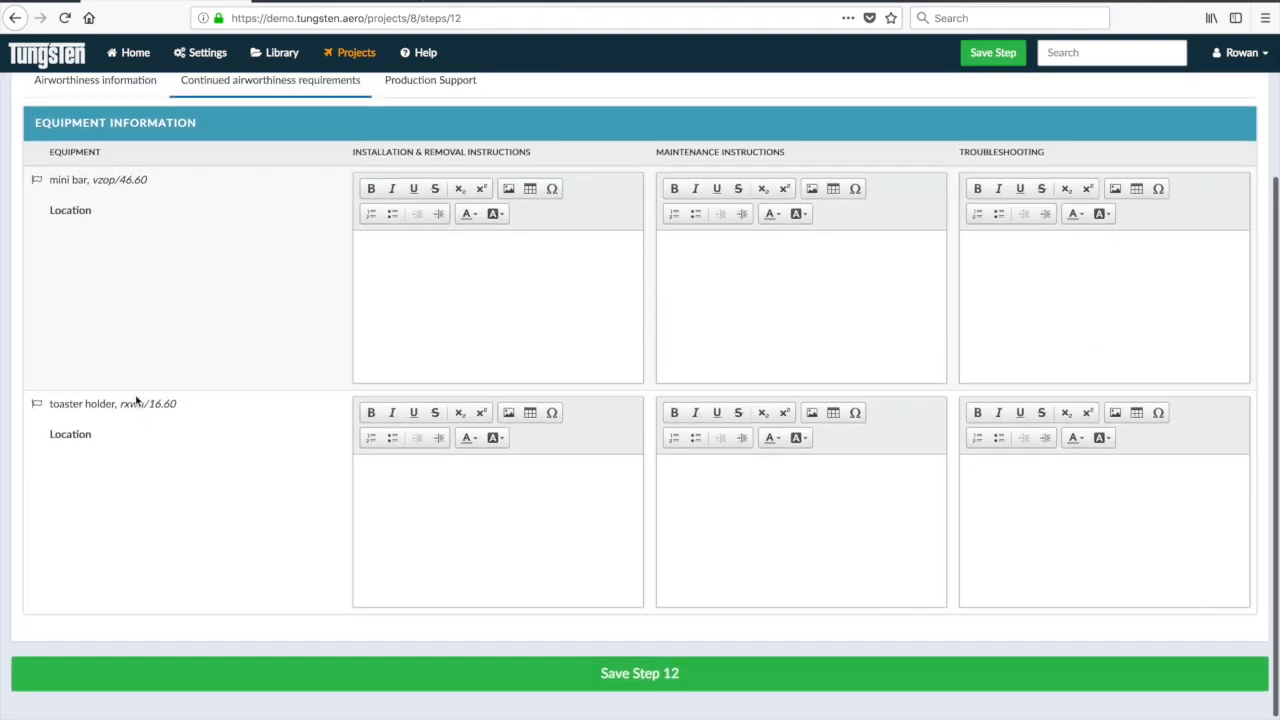
pyautogui.scroll(1, 137, 401)
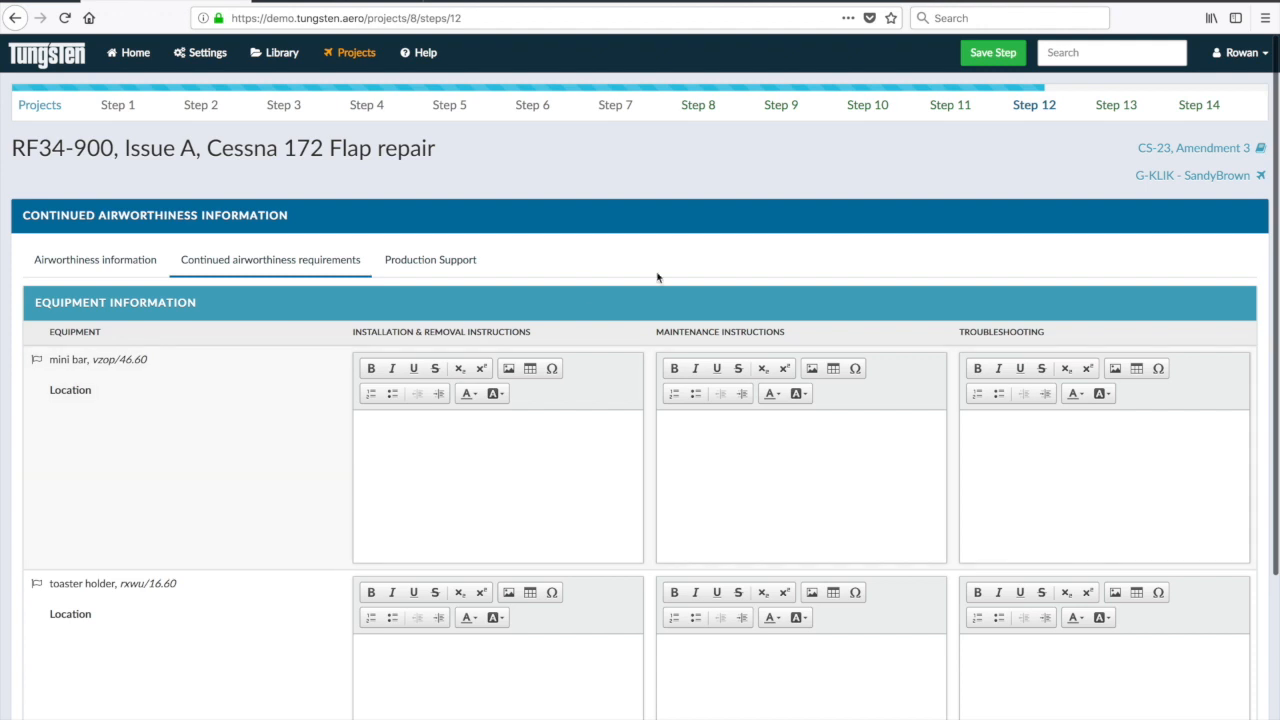
# Review the published Project Approval Report and Classification Report in Step 13
pyautogui.click(1116, 105)
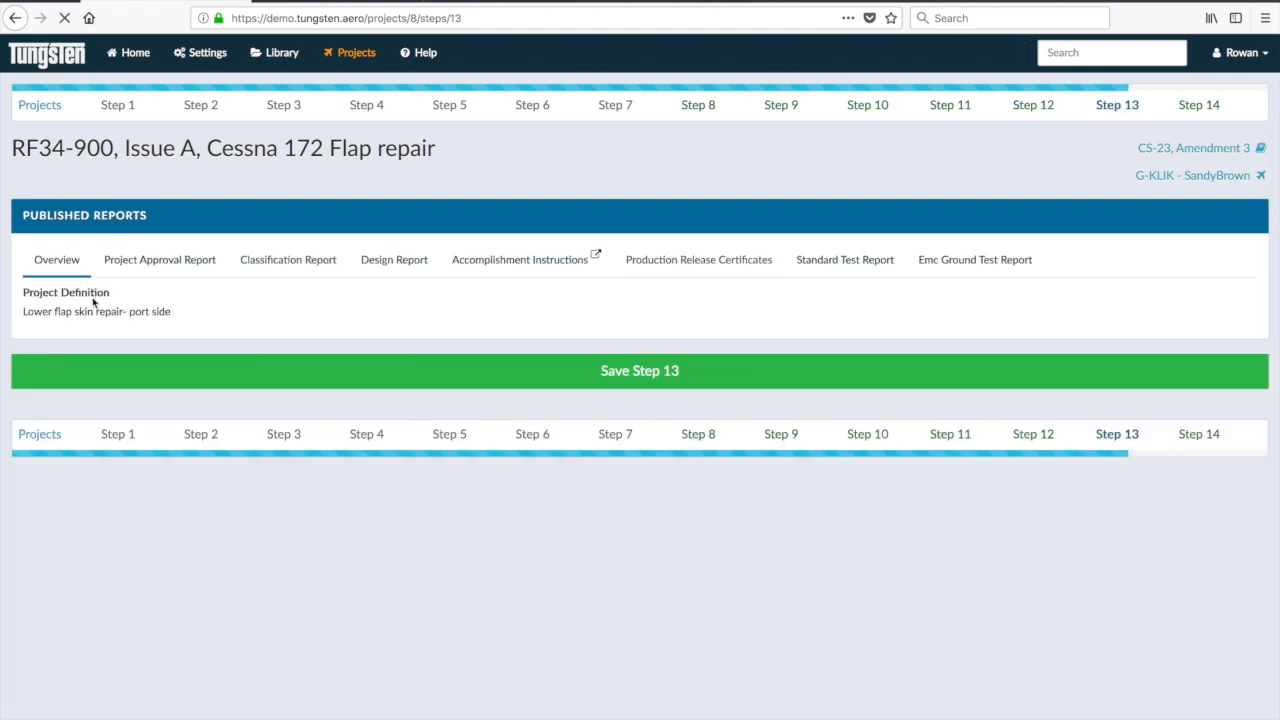
pyautogui.click(152, 262)
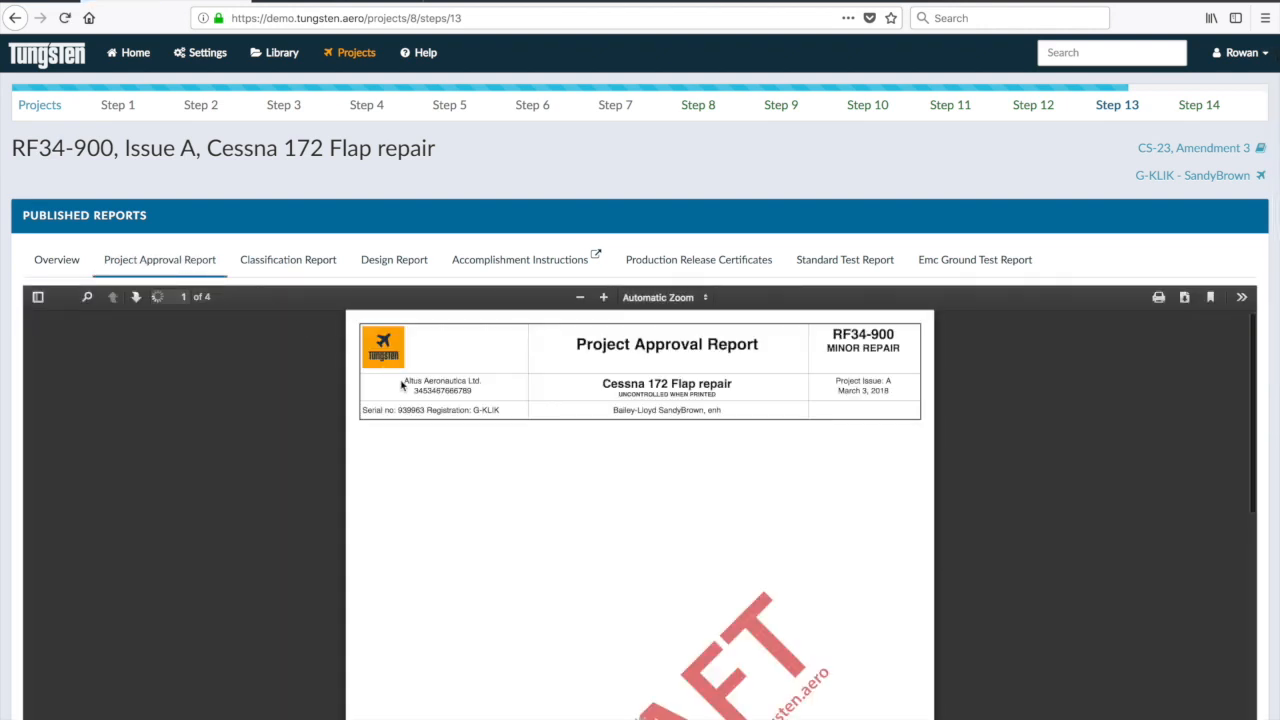
pyautogui.scroll(-2, 465, 405)
pyautogui.scroll(3, 466, 410)
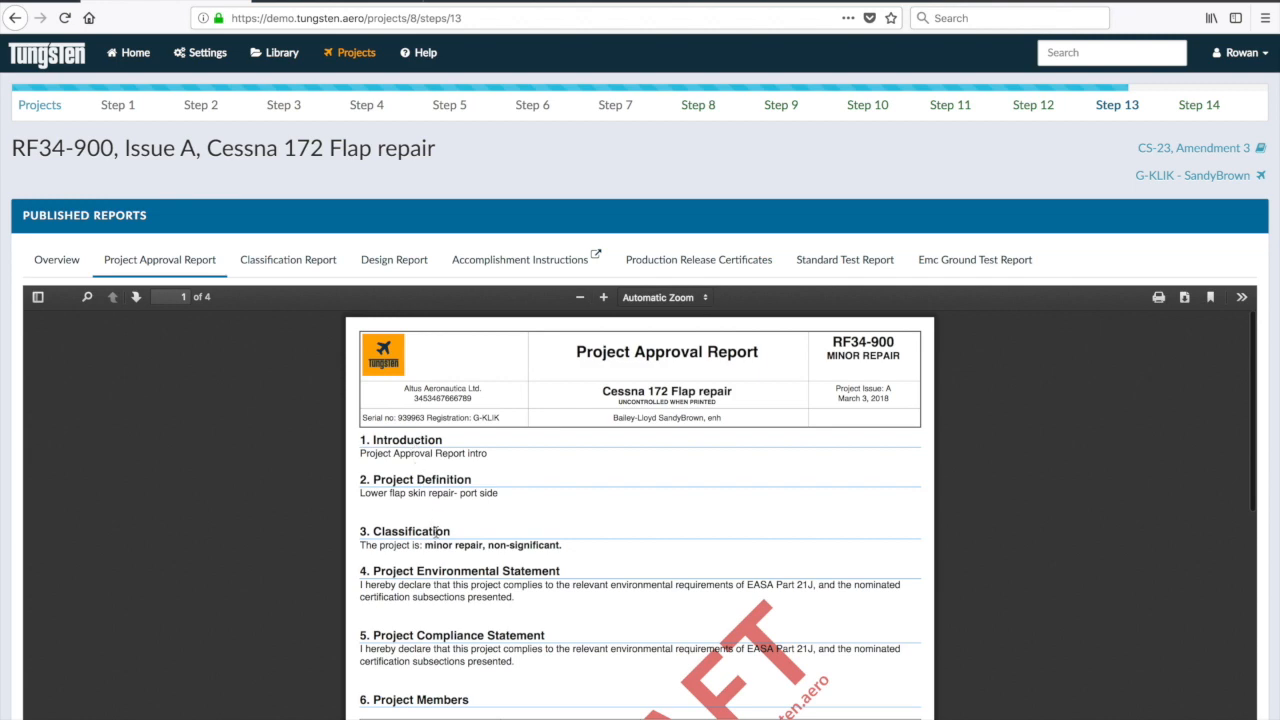
pyautogui.scroll(-6, 455, 593)
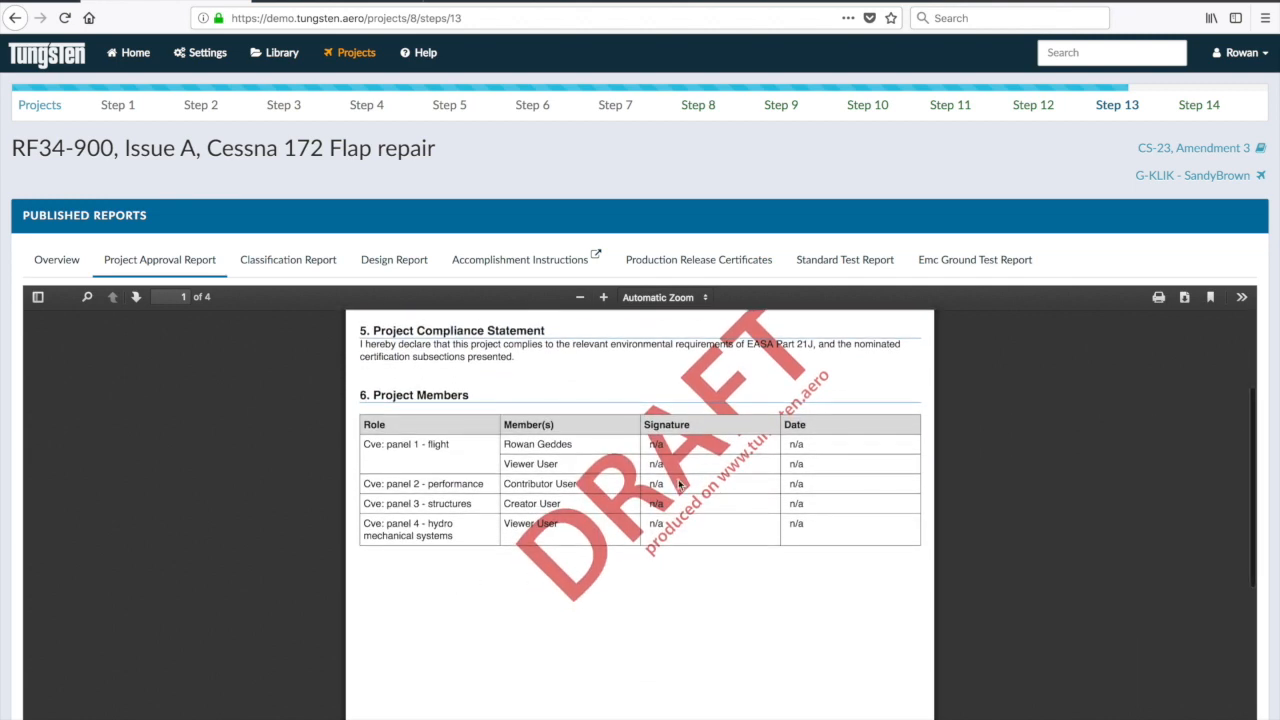
pyautogui.scroll(-10, 523, 605)
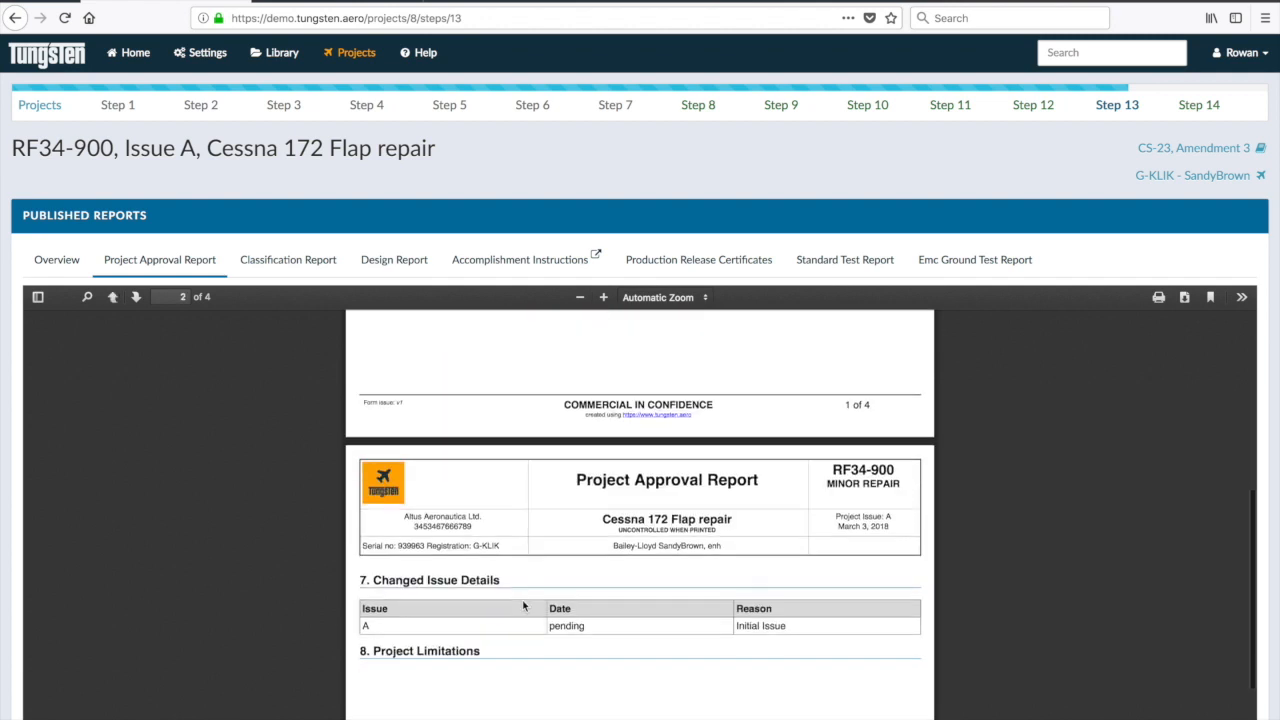
pyautogui.scroll(-8, 523, 605)
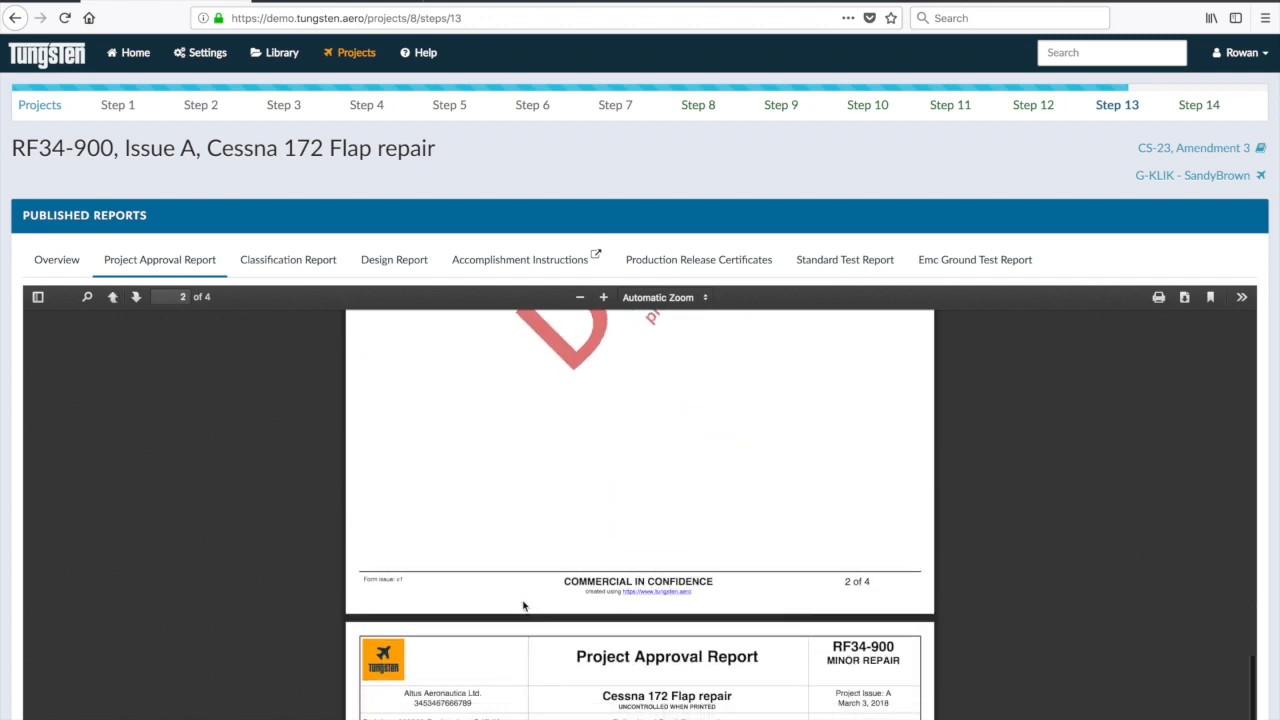
pyautogui.click(297, 259)
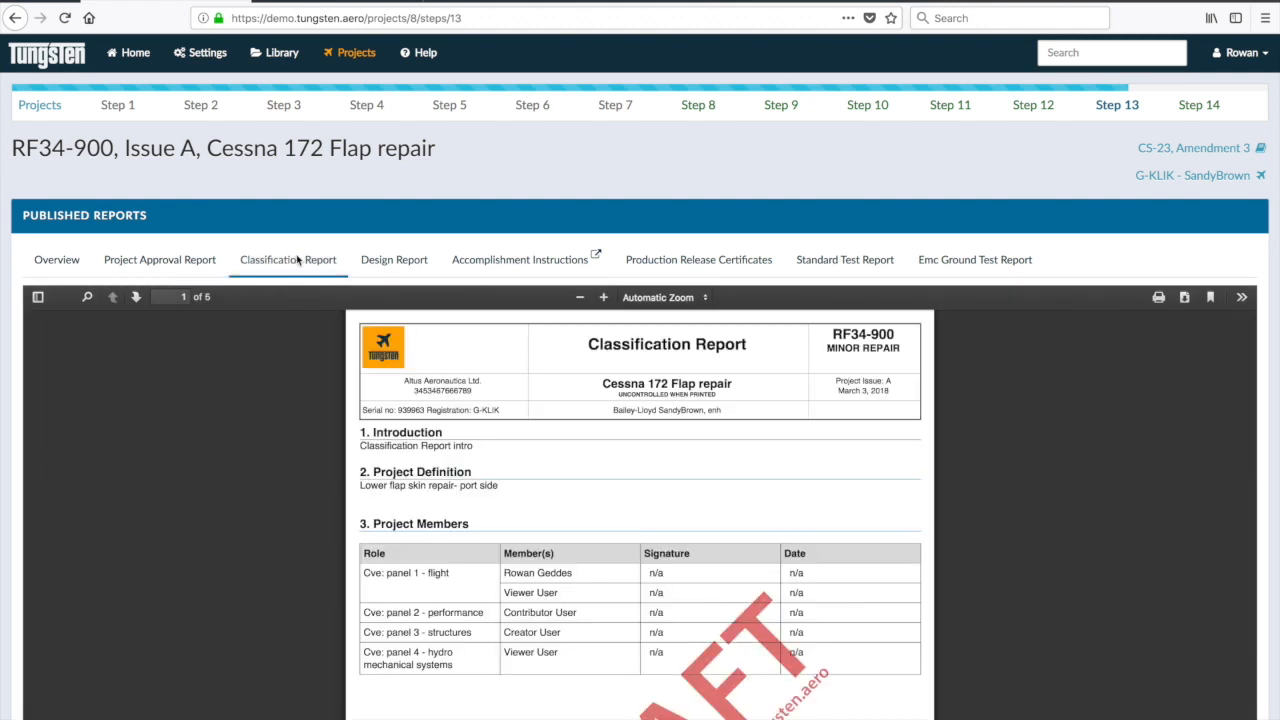
pyautogui.scroll(-6, 579, 479)
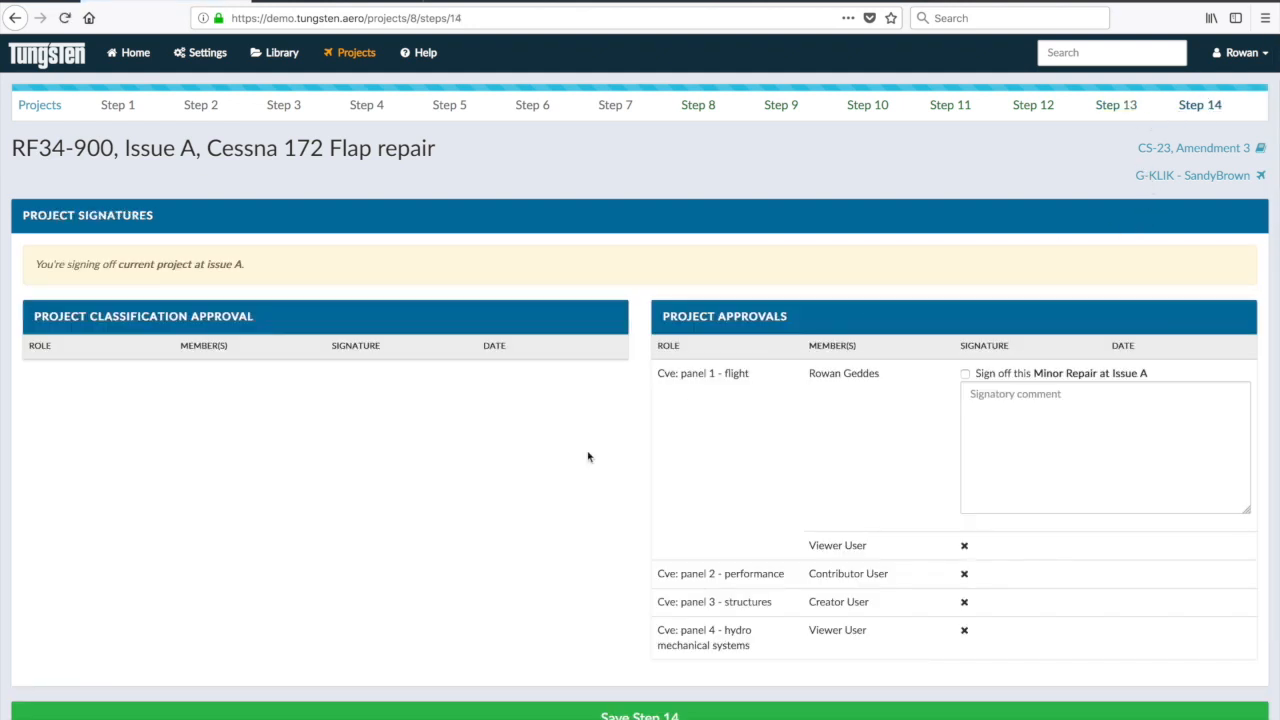
# Sign off the Minor Repair at Issue A for CVE panel 1 - flight in Step 14 and save the step
pyautogui.click(965, 374)
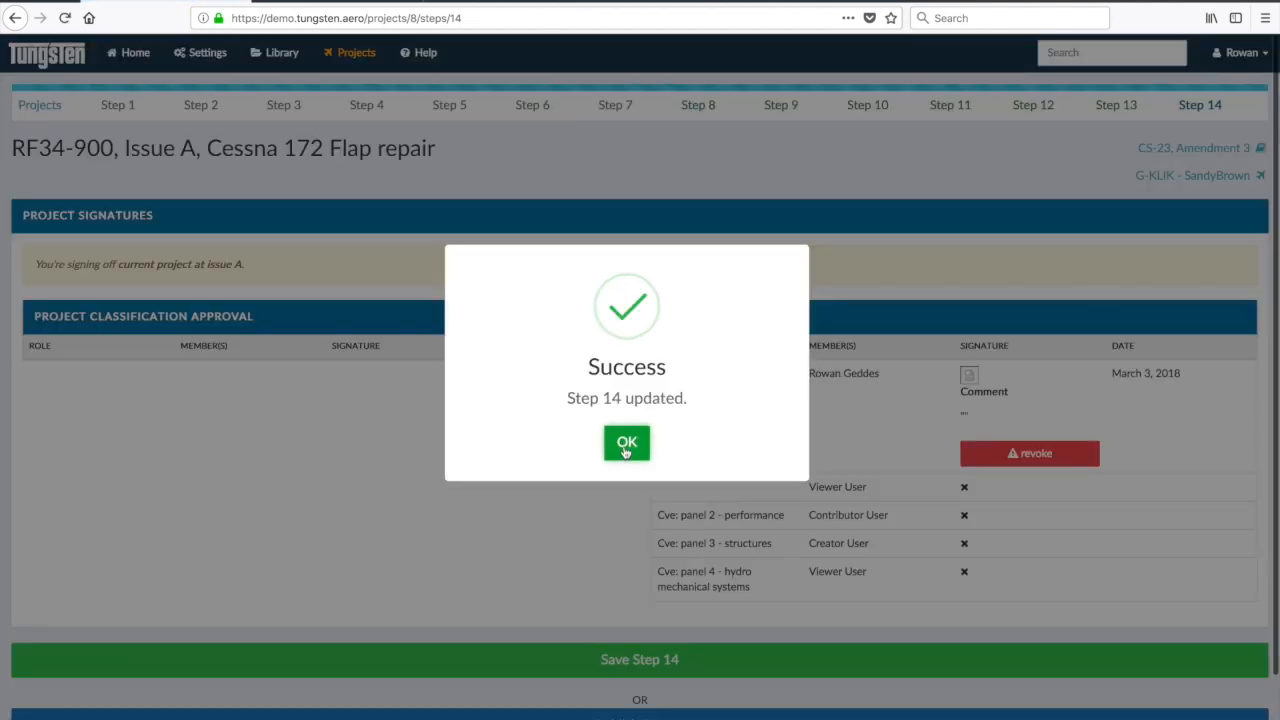
pyautogui.click(626, 443)
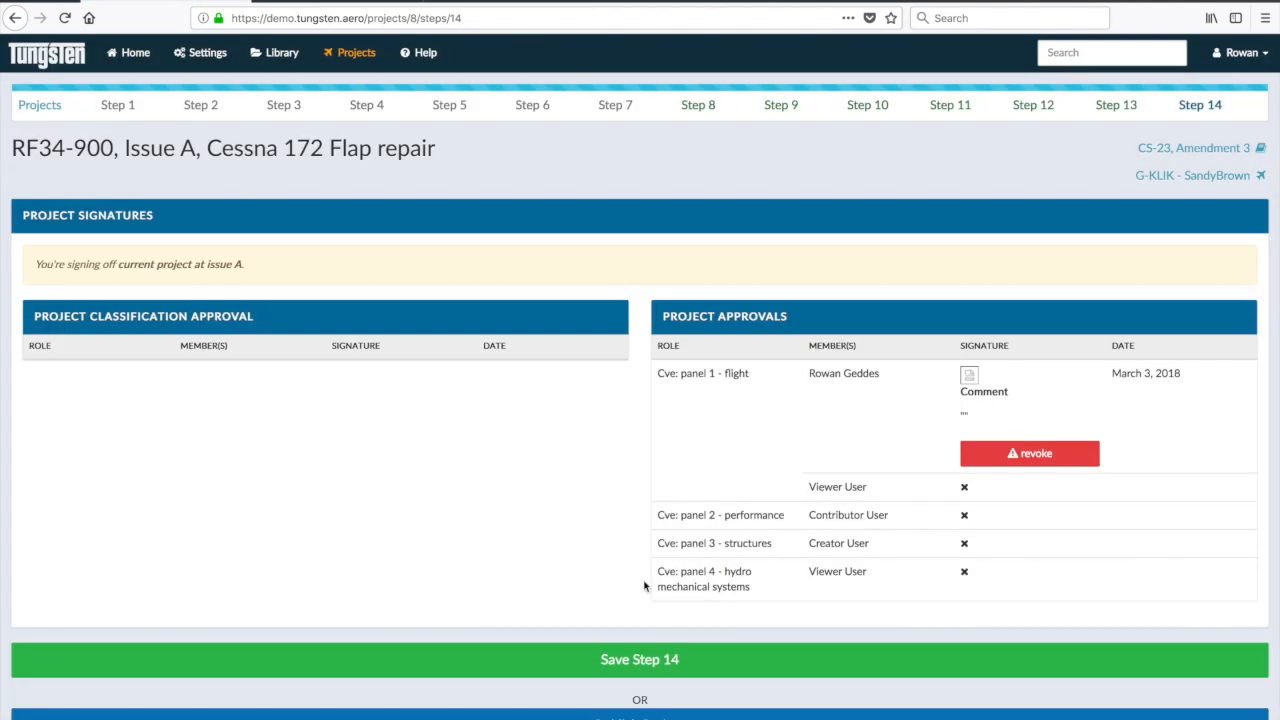
pyautogui.scroll(-2, 645, 587)
pyautogui.scroll(2, 645, 587)
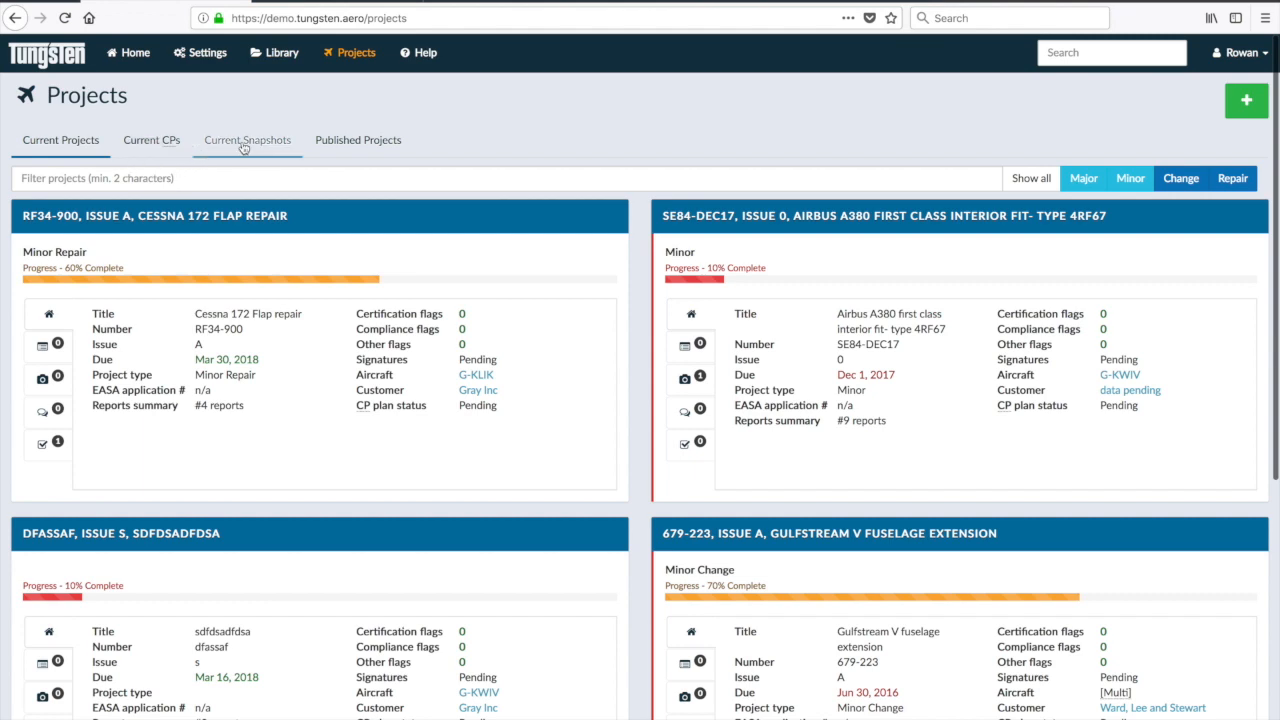
# Create a snapshot of the Cessna 172 Flap repair project with the comment "dgdrg"
pyautogui.click(245, 145)
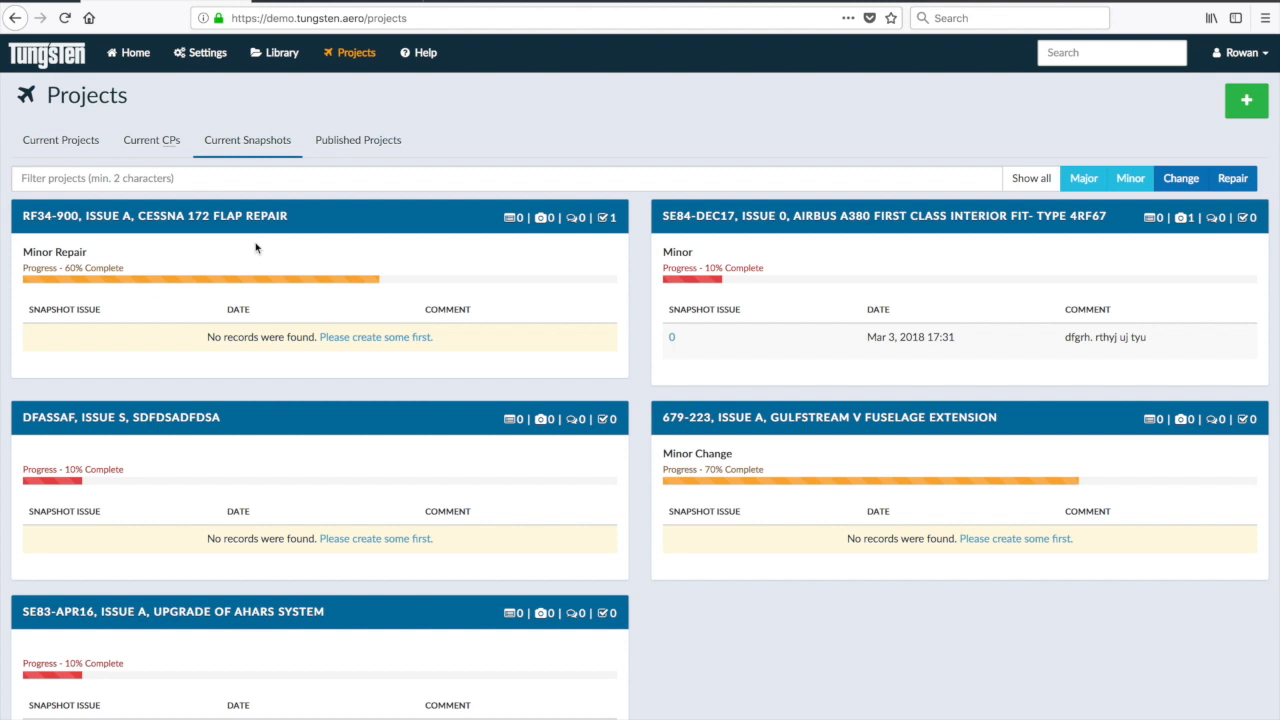
pyautogui.click(346, 340)
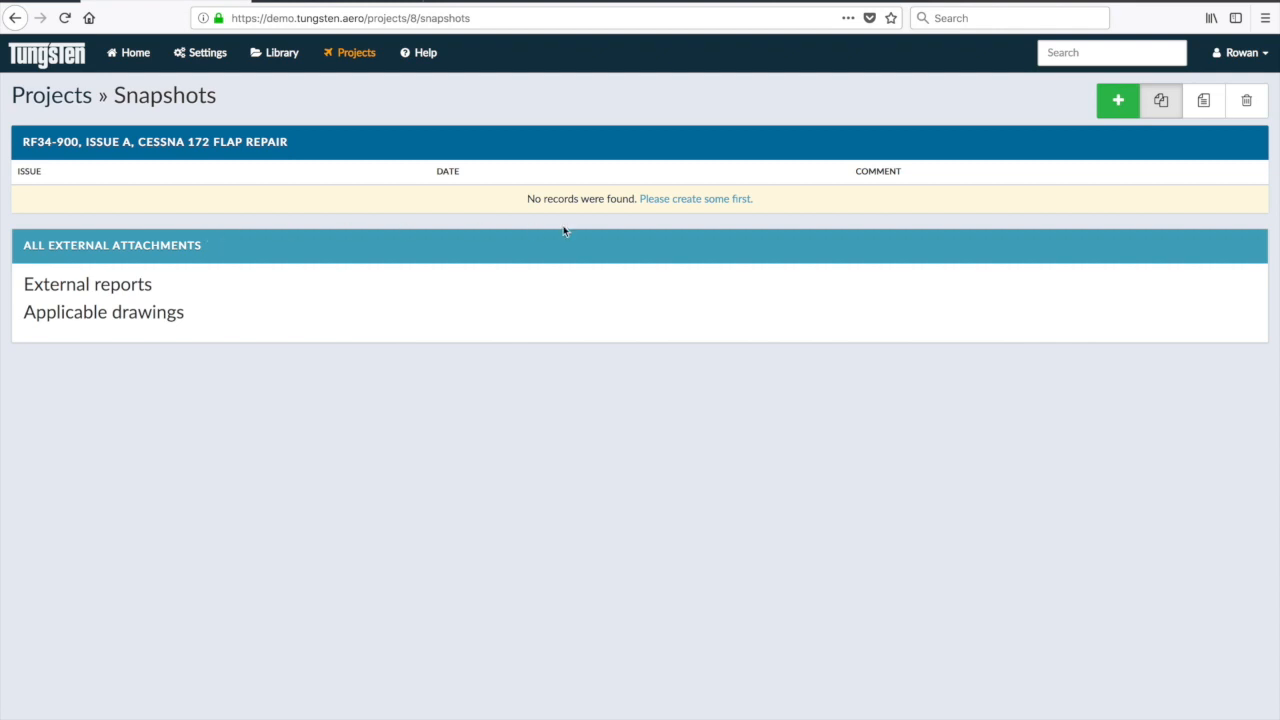
pyautogui.click(688, 199)
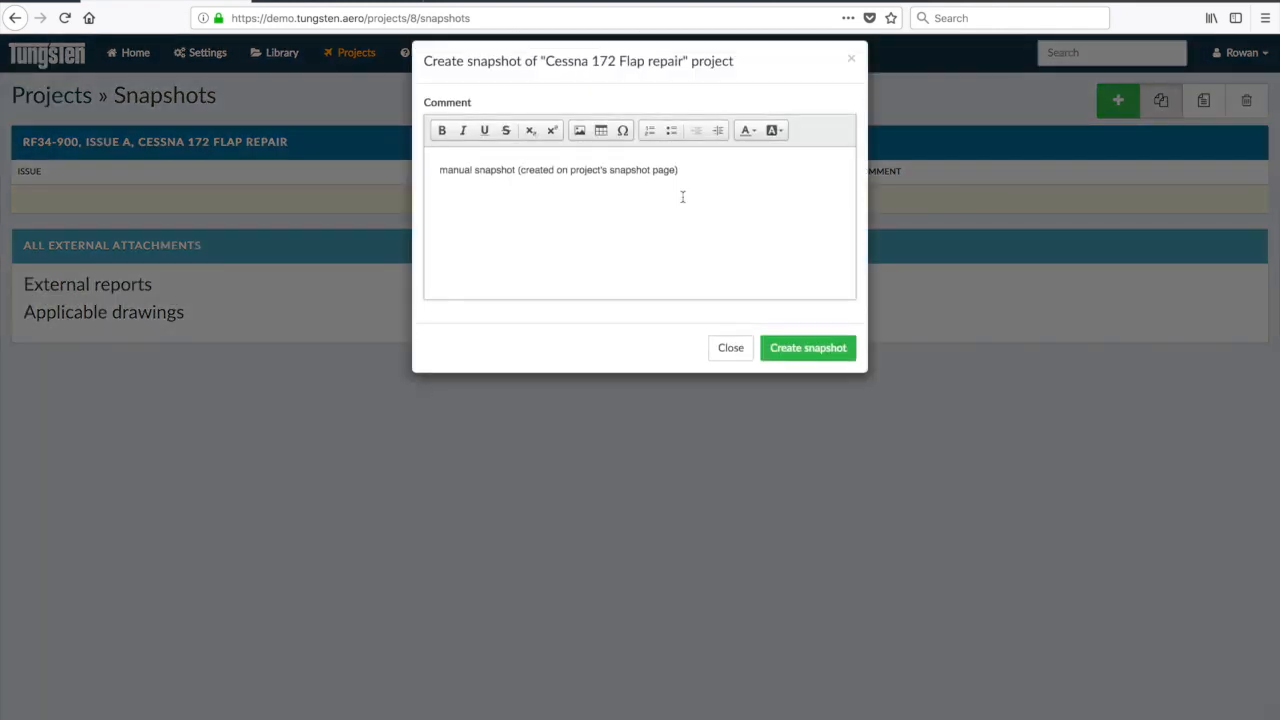
pyautogui.tripleClick(557, 188)
pyautogui.write('dgdrg')
pyautogui.click(814, 374)
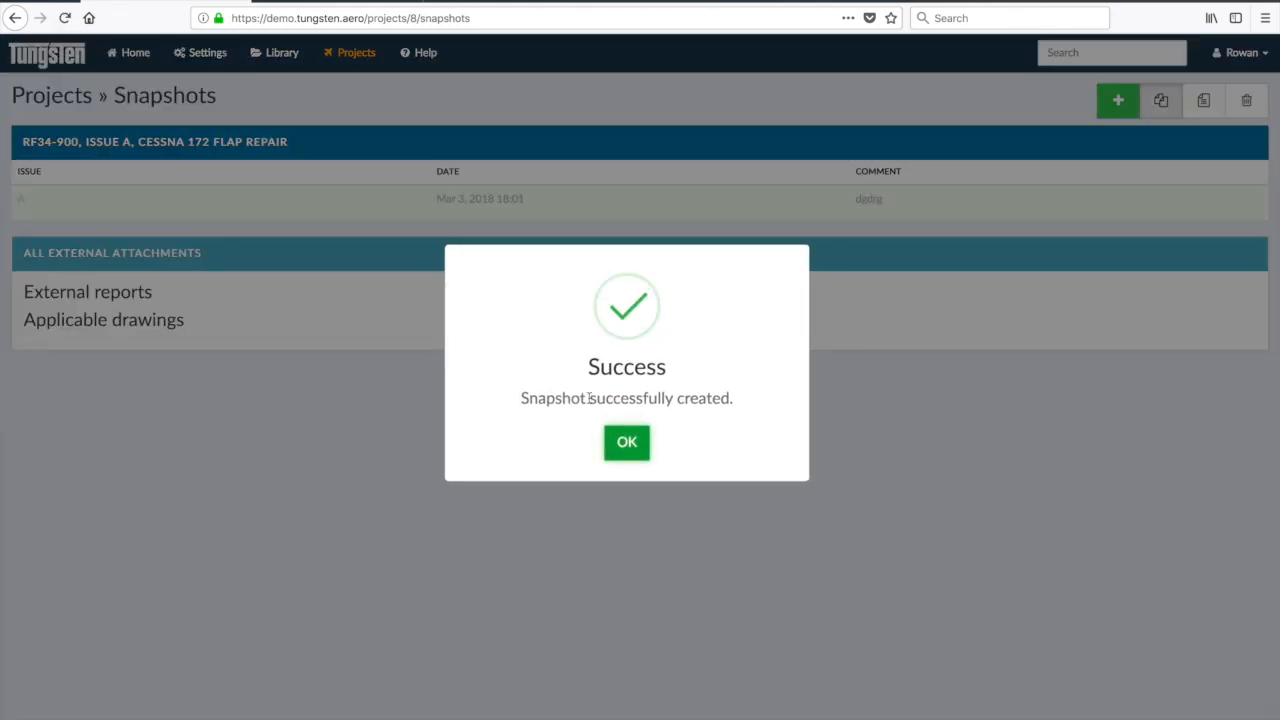
pyautogui.click(621, 441)
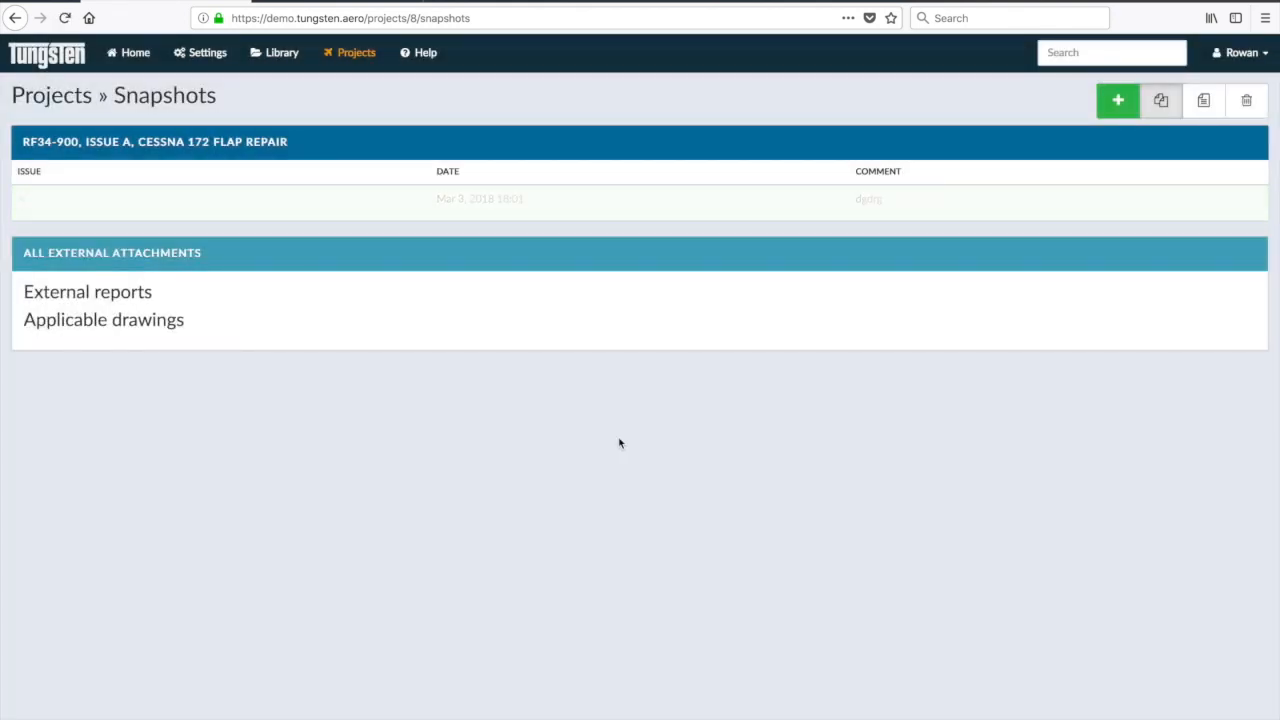
# Open the Cessna 172 Flap repair's Issue A snapshot and examine its project details, applicable reports and certification schedule
pyautogui.click(22, 201)
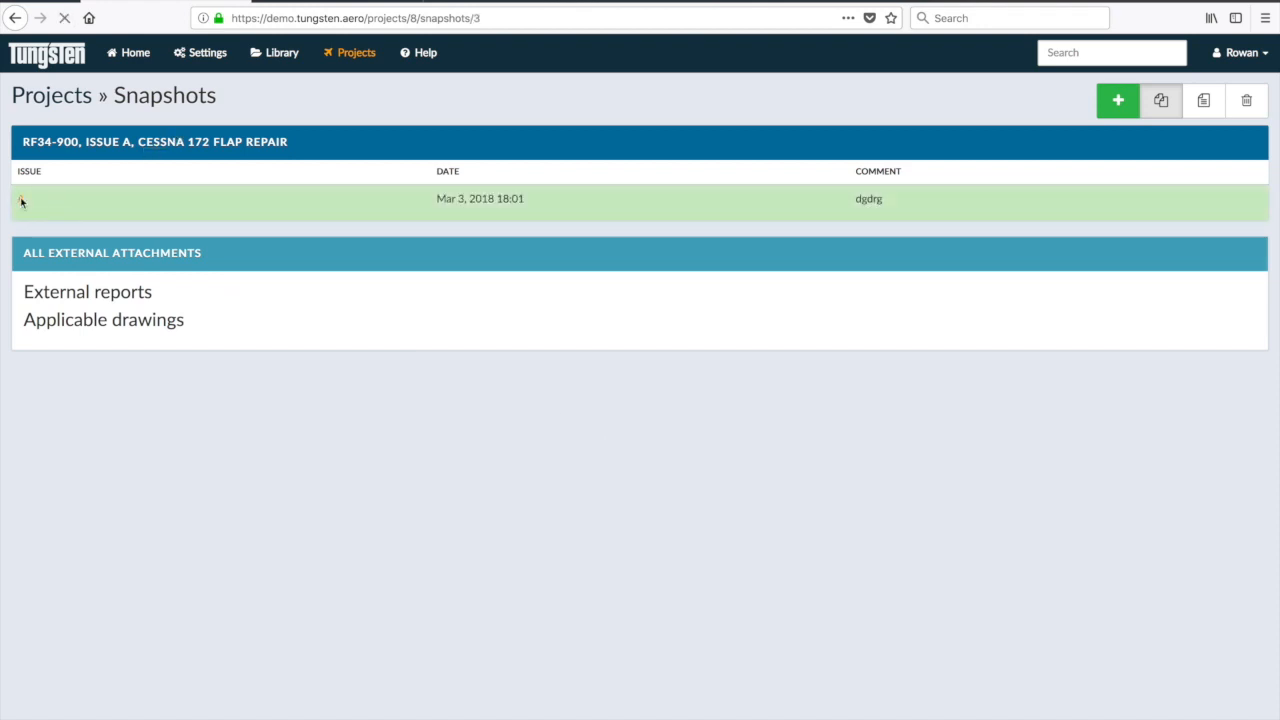
pyautogui.scroll(-3, 300, 323)
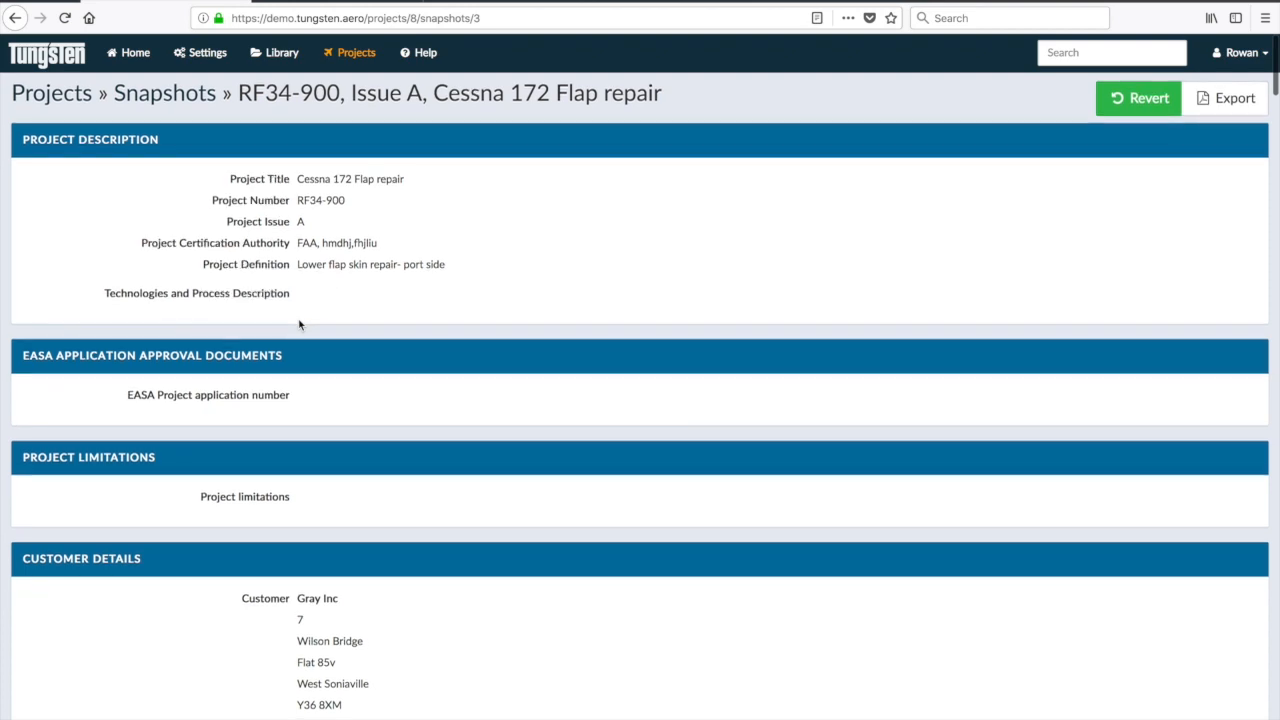
pyautogui.scroll(-12, 298, 323)
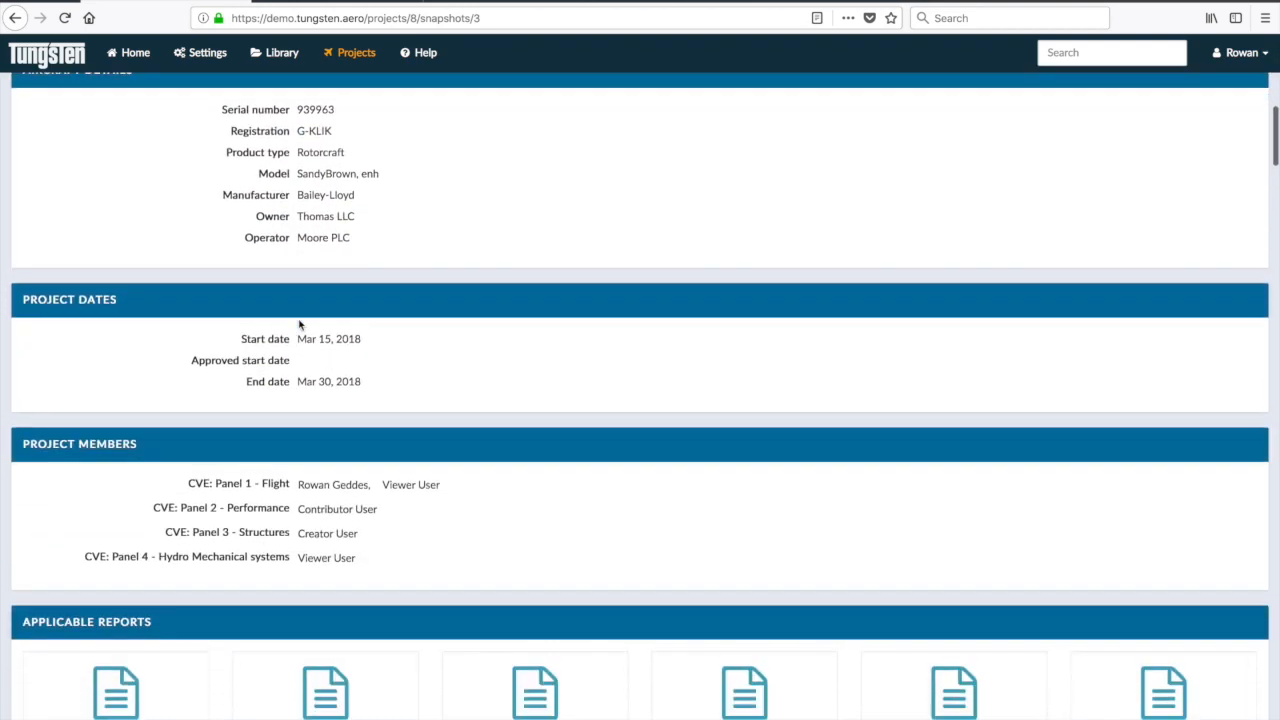
pyautogui.scroll(-5, 299, 323)
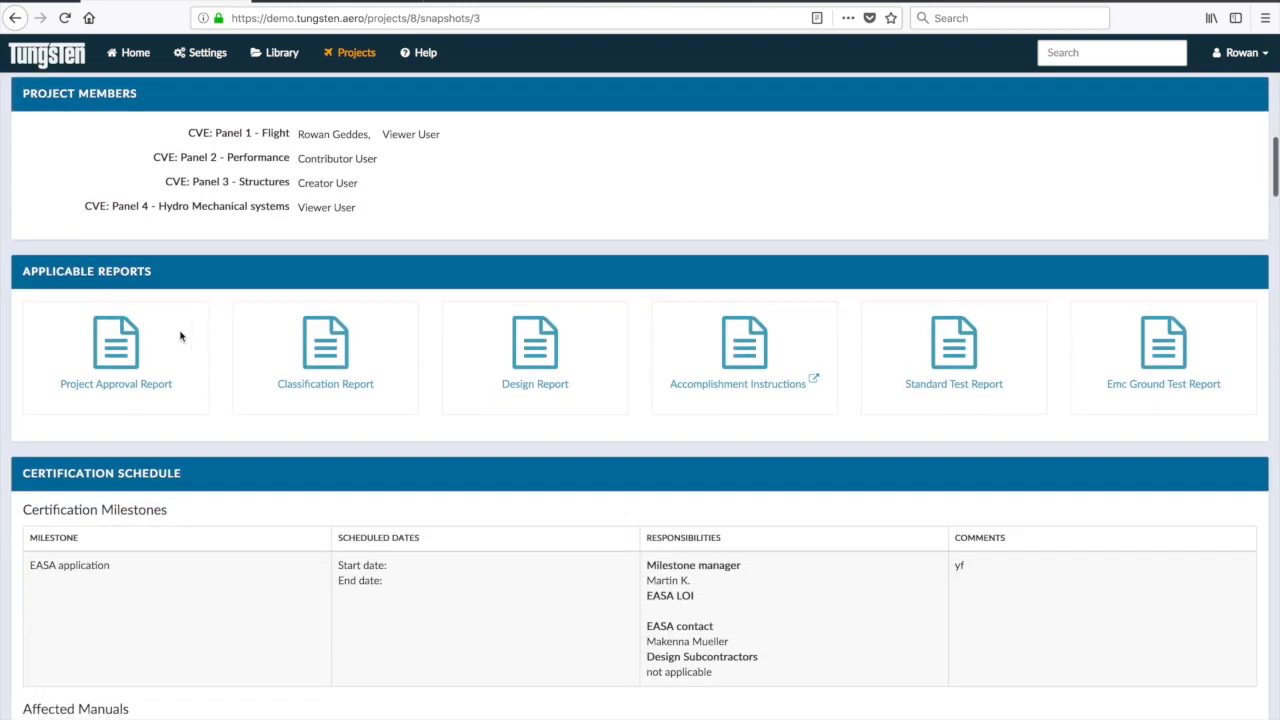
pyautogui.scroll(-4, 976, 347)
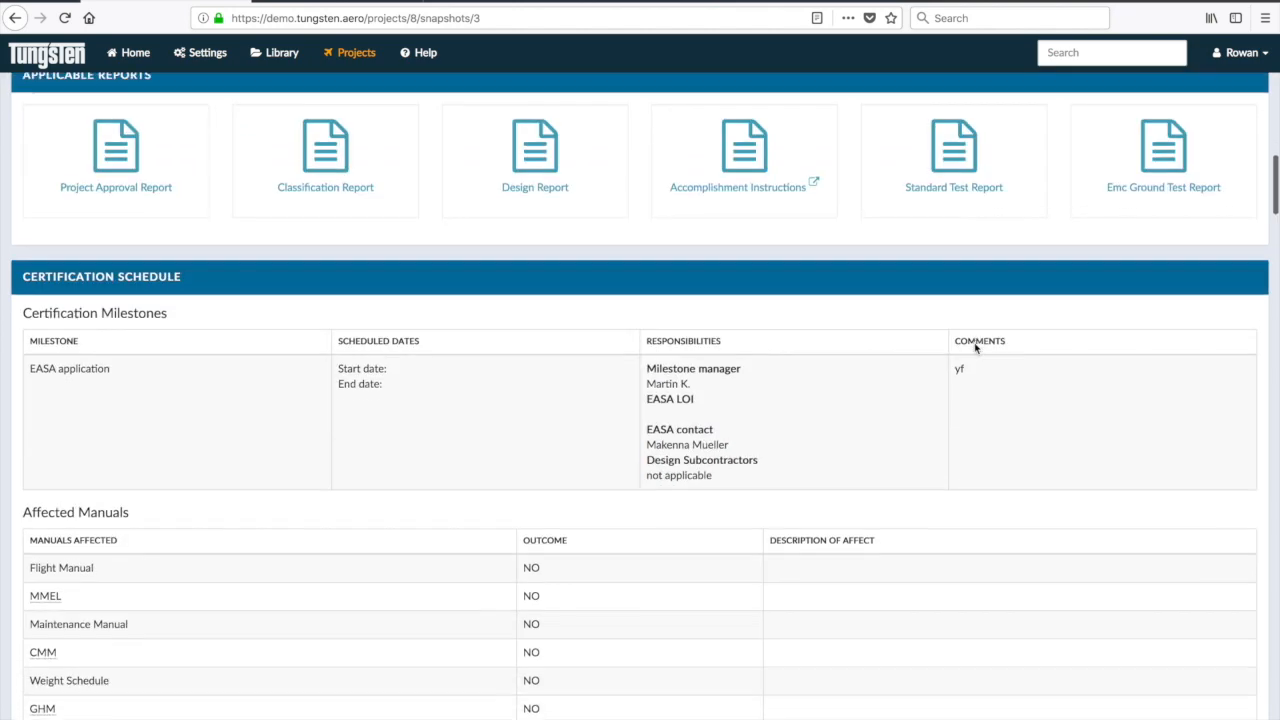
# Examine the snapshot's affected manuals, certification basis, affected equipment, weight and balance corrections and compliance statements, and return to the aircraft details and project members
pyautogui.scroll(-5, 976, 347)
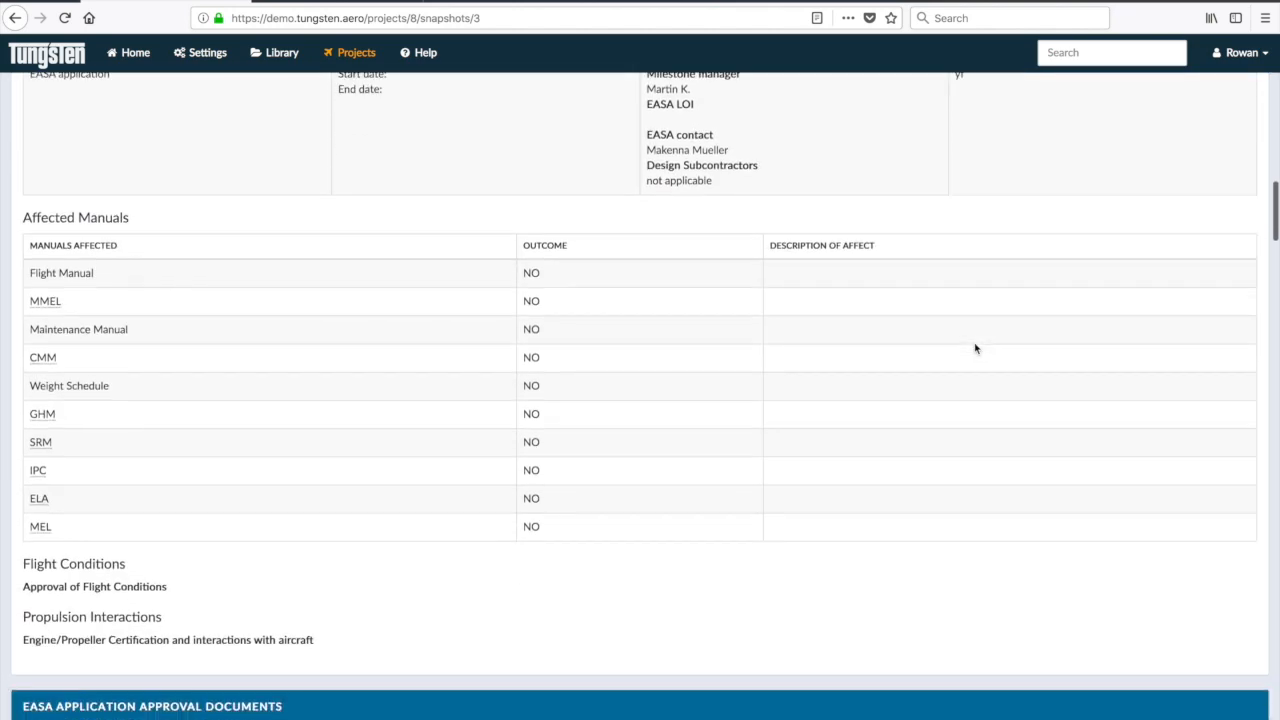
pyautogui.scroll(-13, 606, 417)
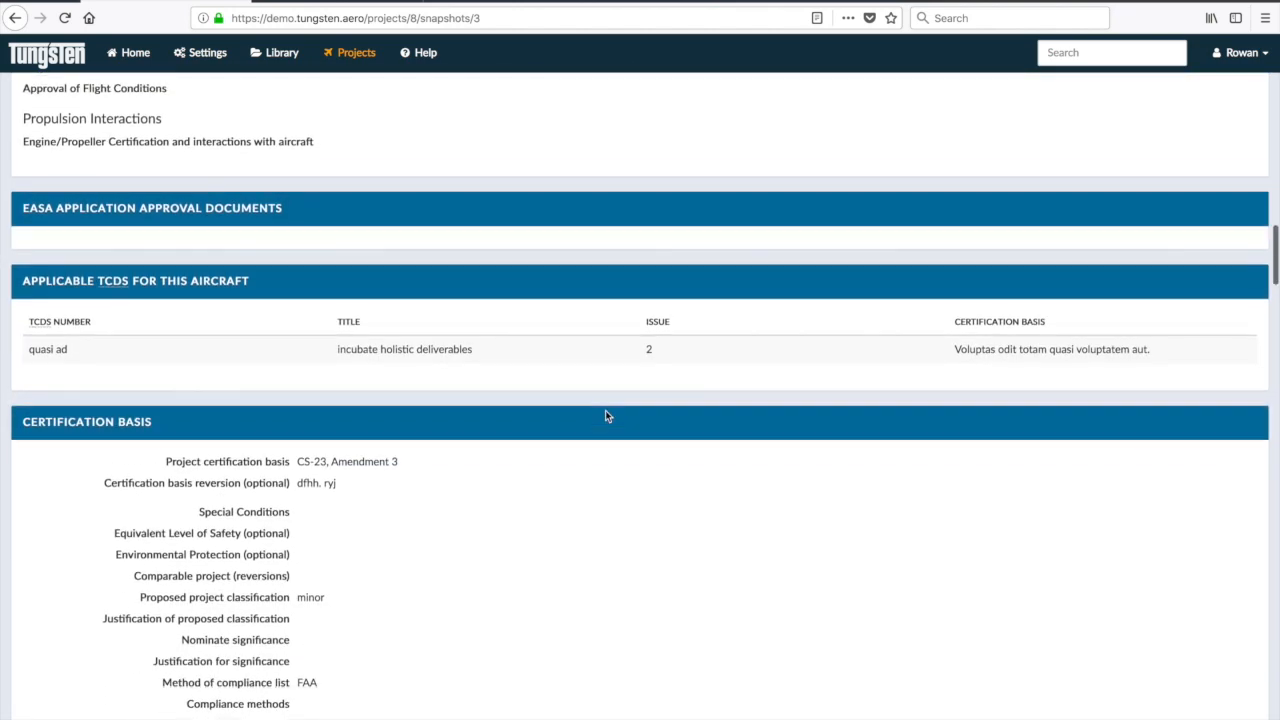
pyautogui.scroll(-20, 606, 417)
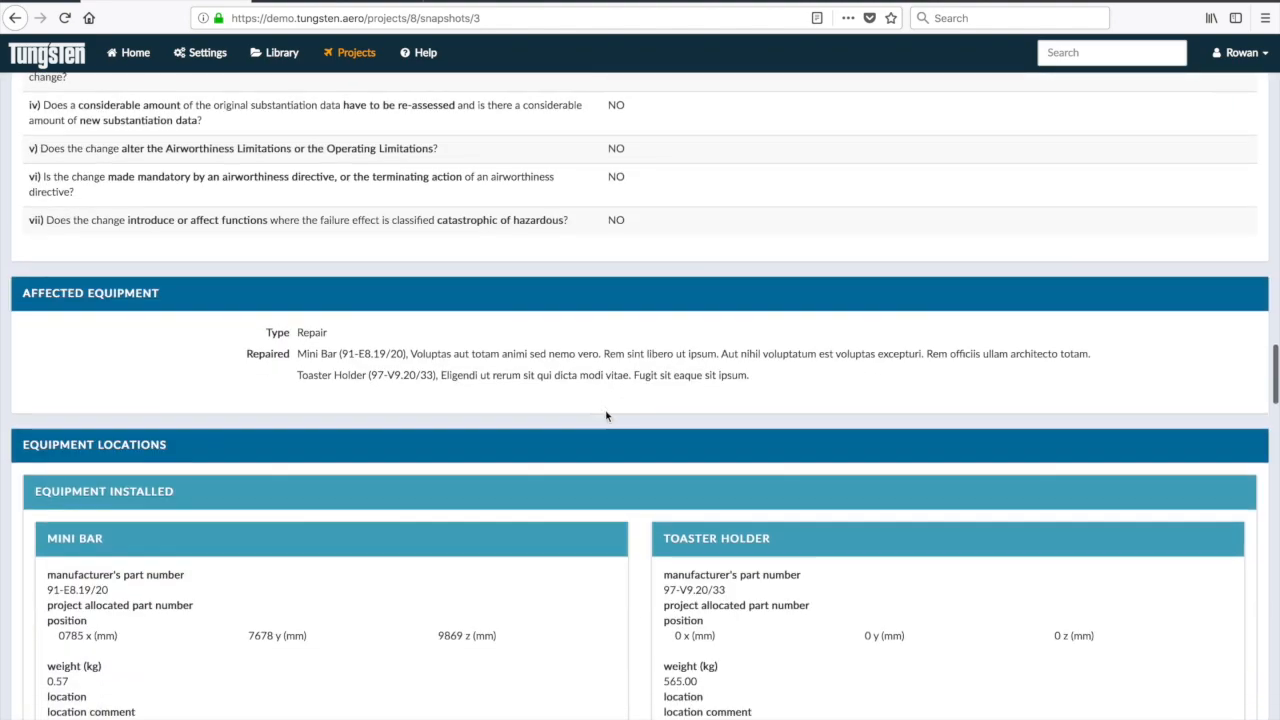
pyautogui.scroll(-9, 606, 417)
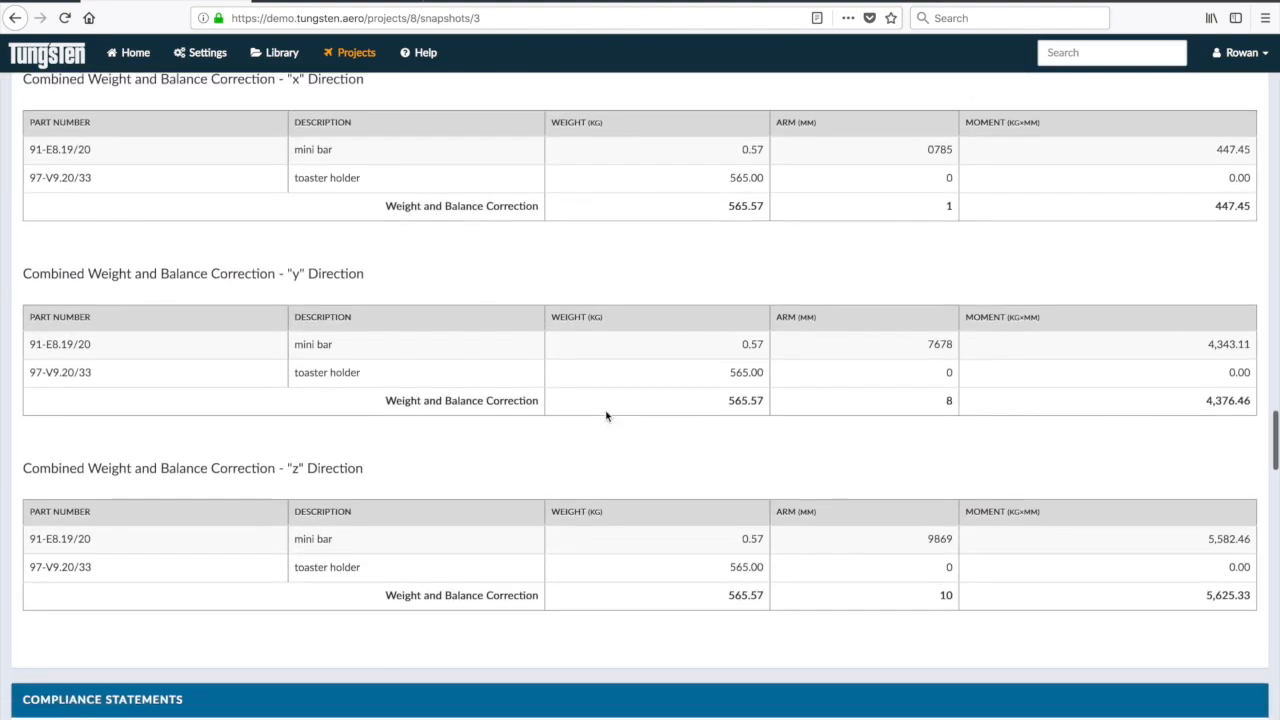
pyautogui.scroll(-10, 606, 417)
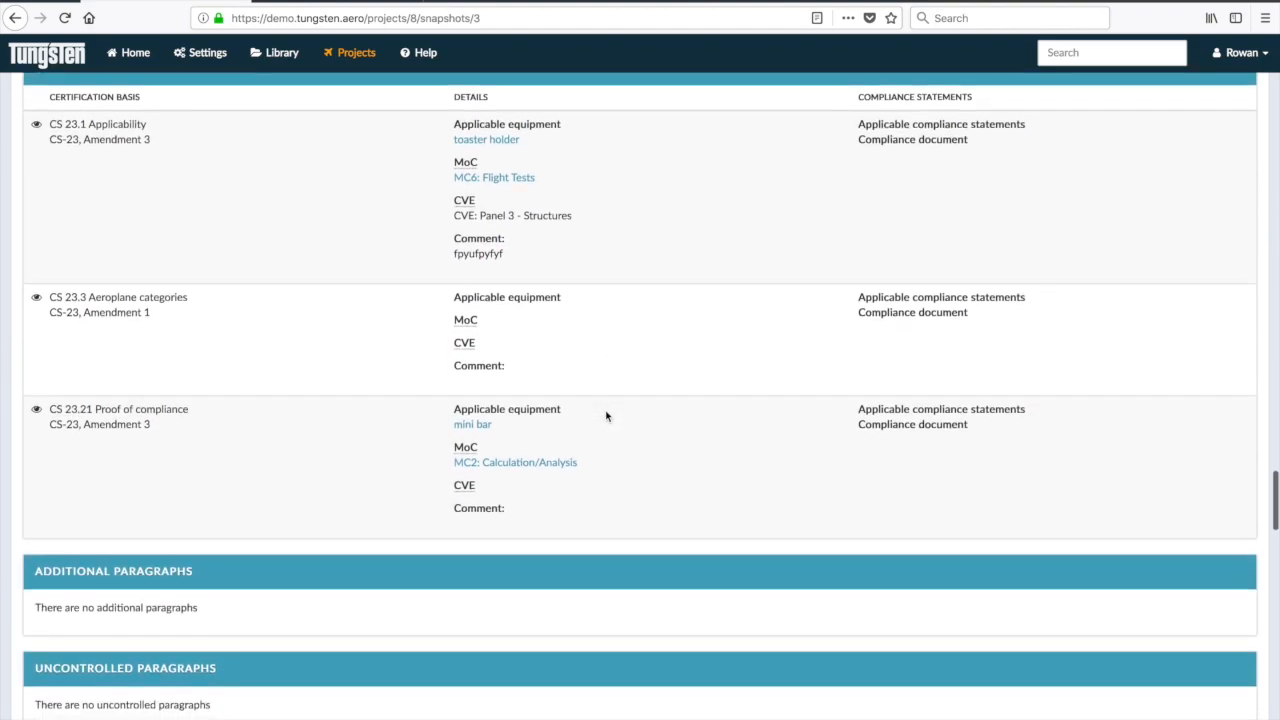
pyautogui.scroll(20, 606, 417)
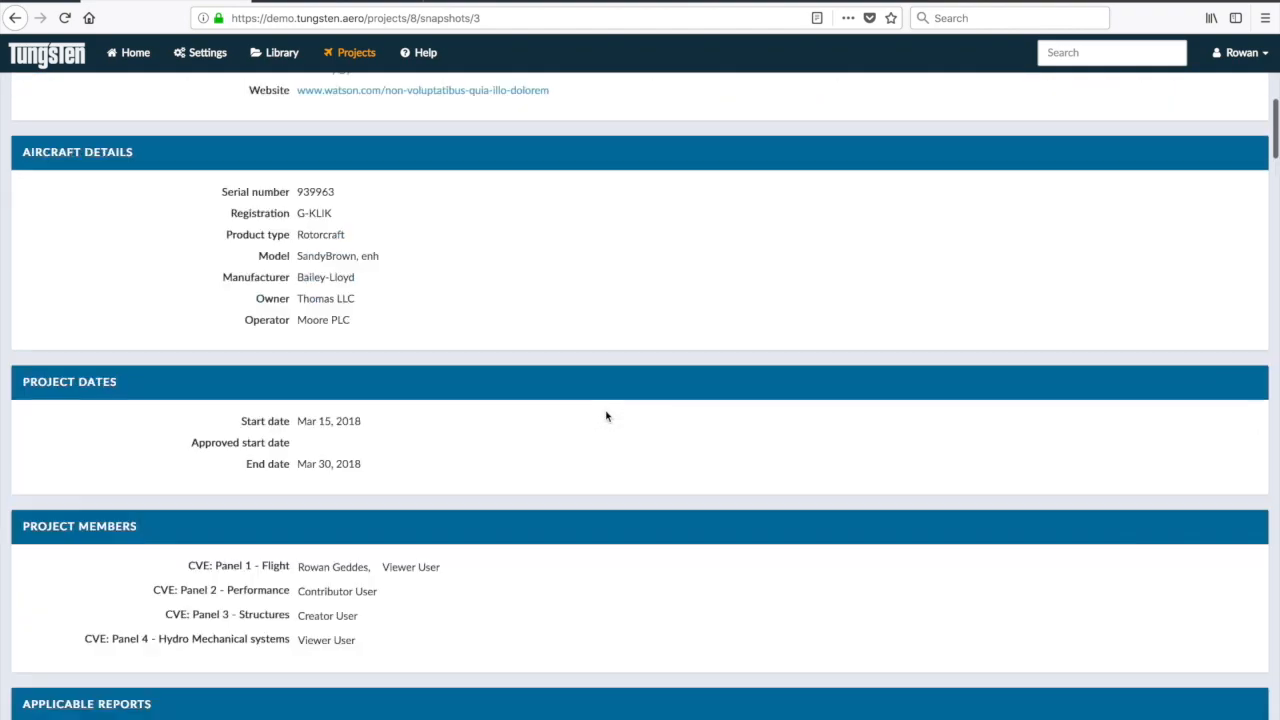